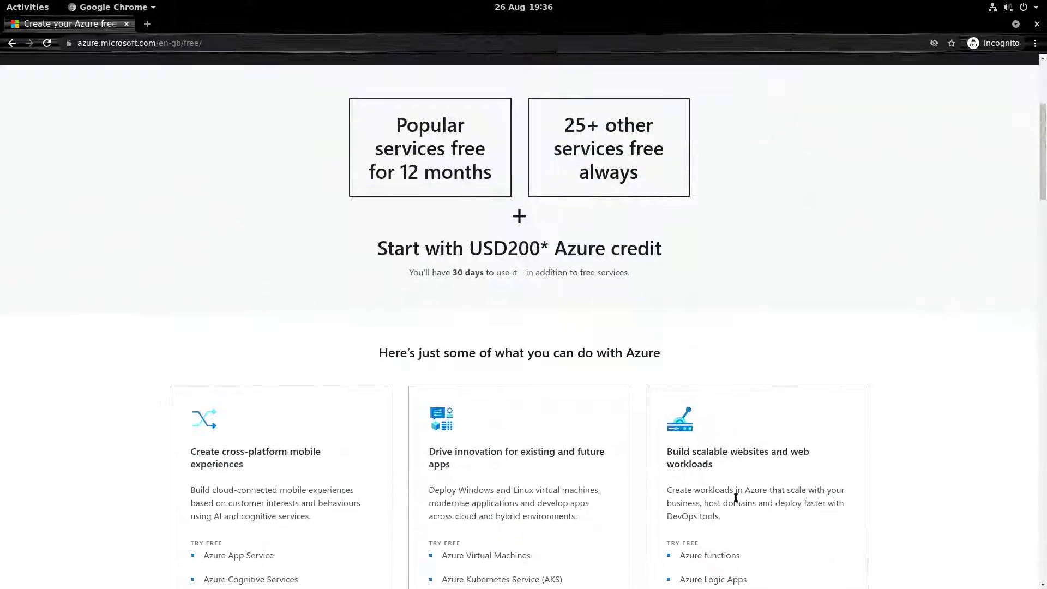
scroll(734, 496, "down", 2)
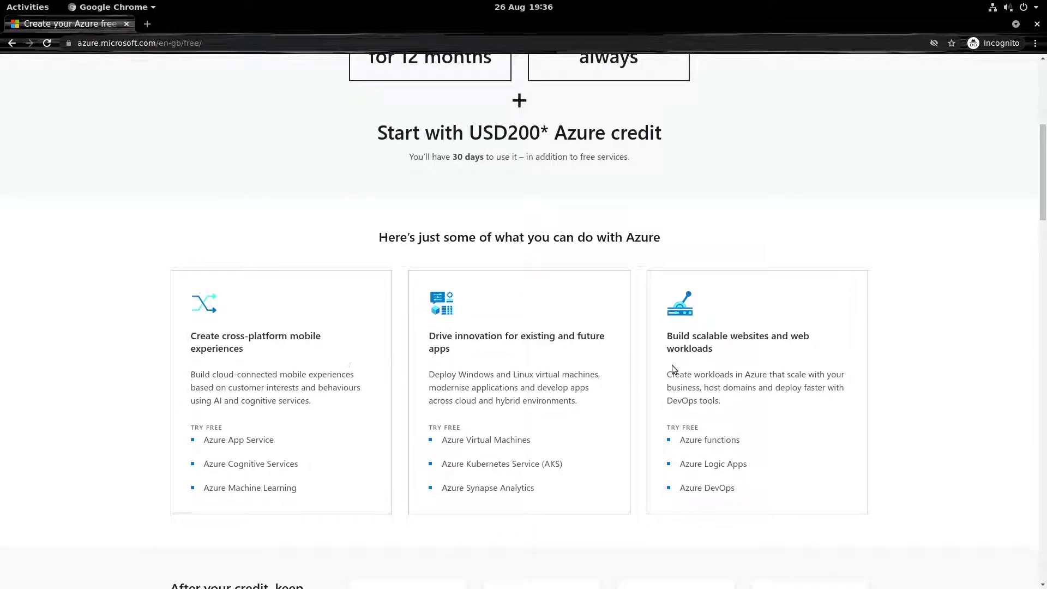
Start the free Azure account signup with 'Start for free'.
scroll(672, 365, "up", 6)
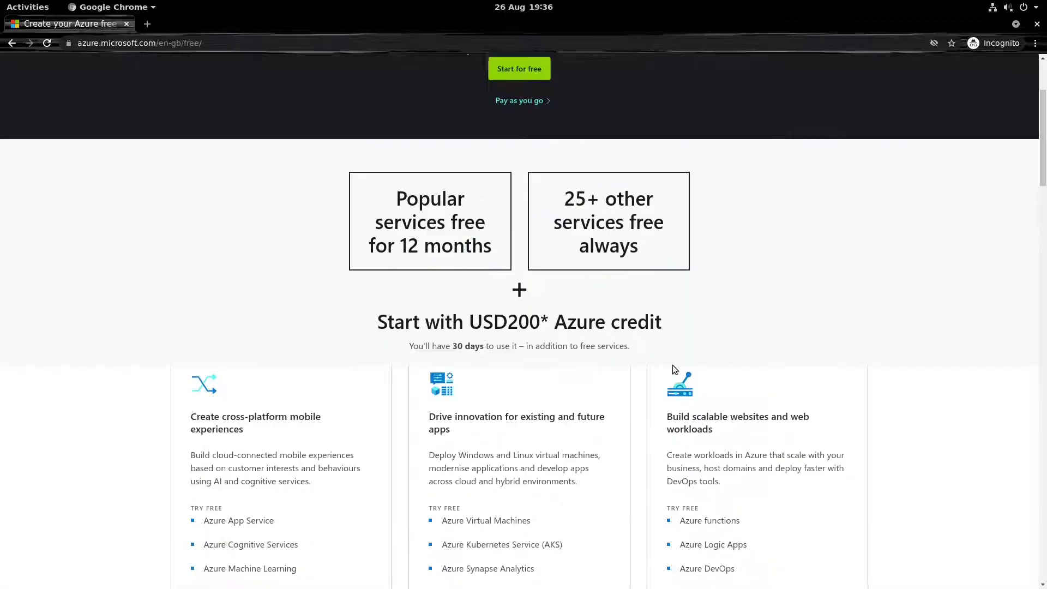
left_click(514, 228)
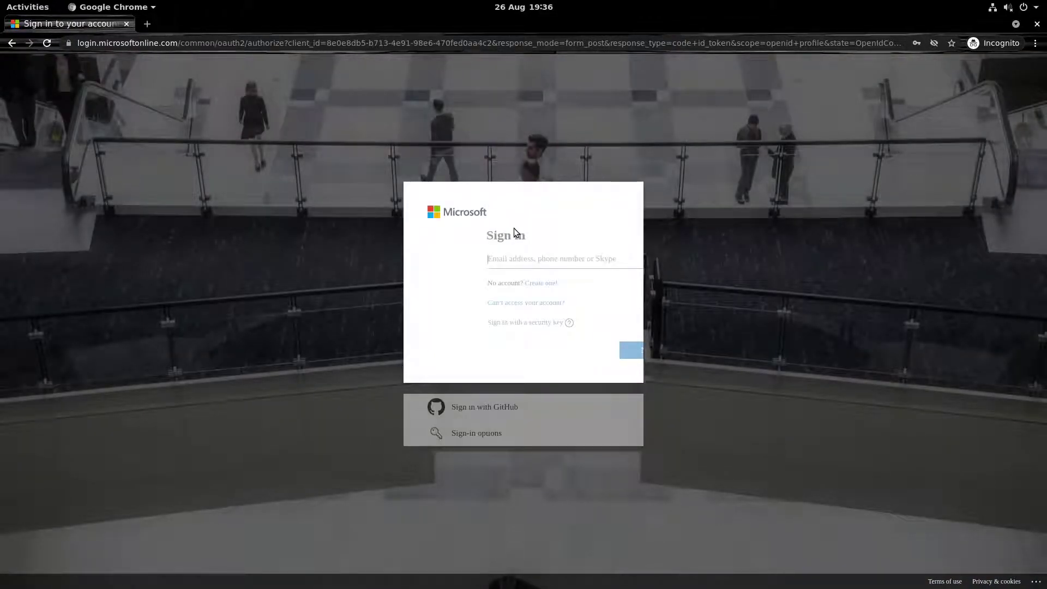
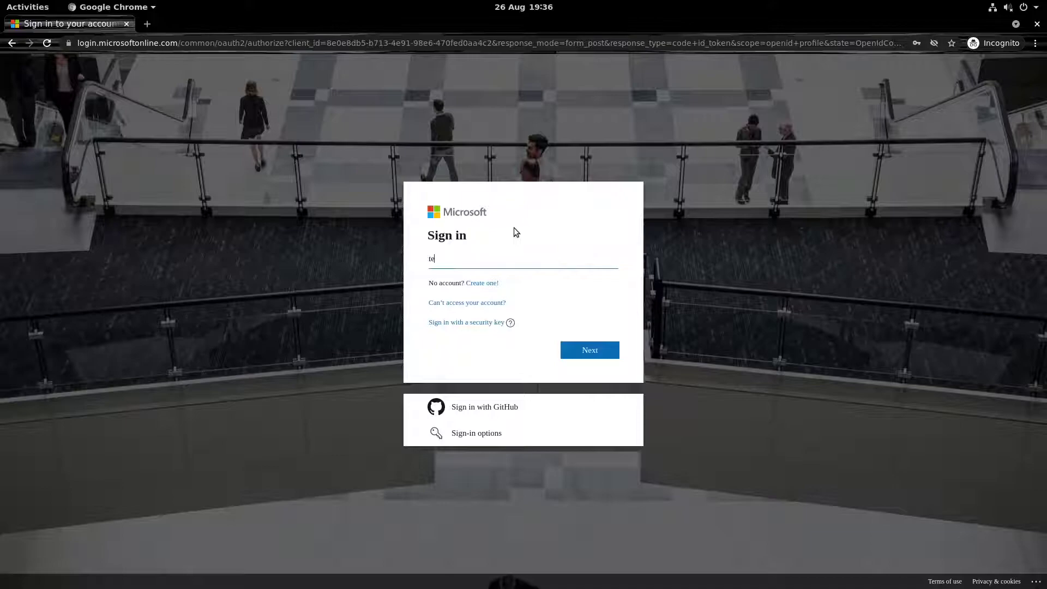
Sign in with the Microsoft account e-mail and password, choosing to stay signed in.
left_click(591, 357)
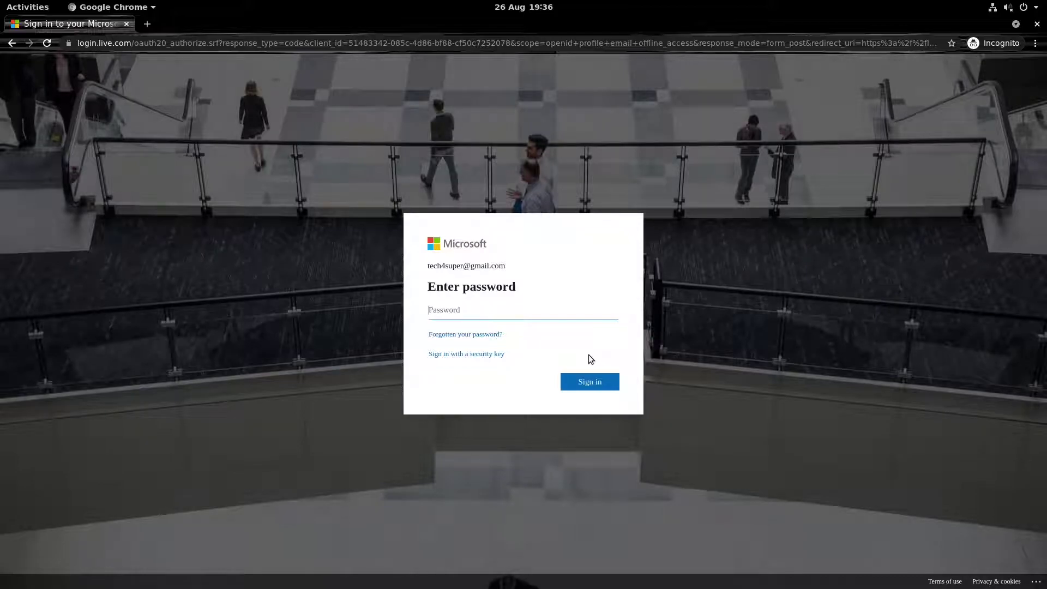
type("••••••")
key("Return")
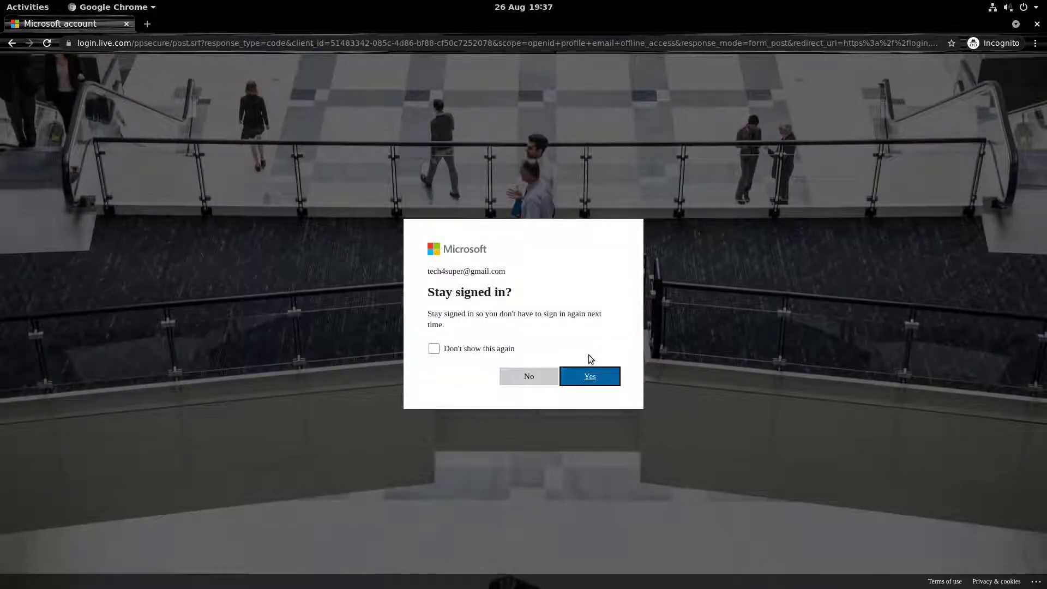
left_click(600, 381)
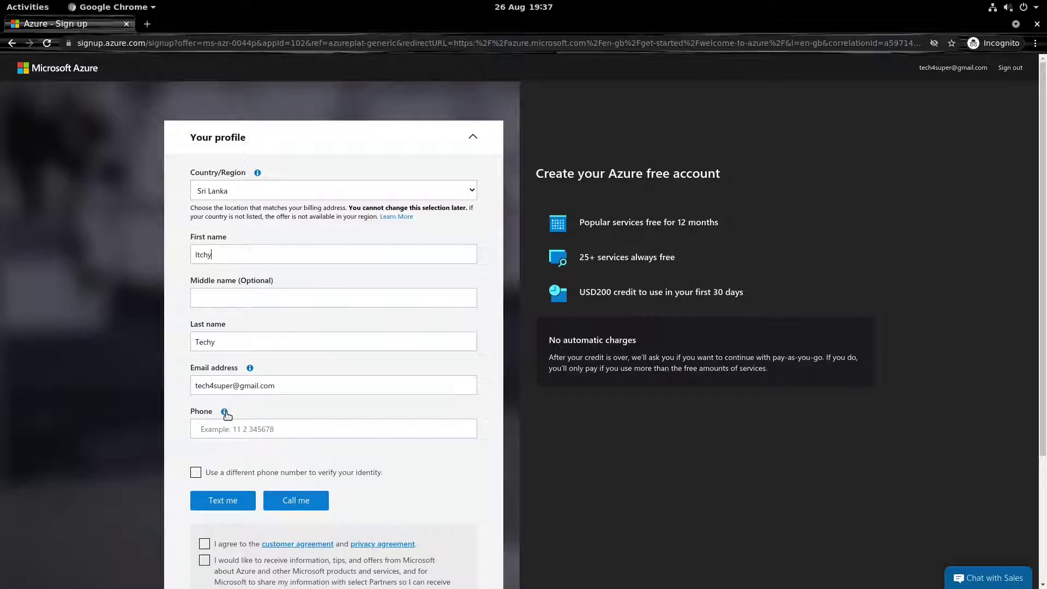
Verify the phone number with the texted code, accept the agreement, and submit the profile.
left_click(314, 430)
key("ctrl+v")
left_click(232, 504)
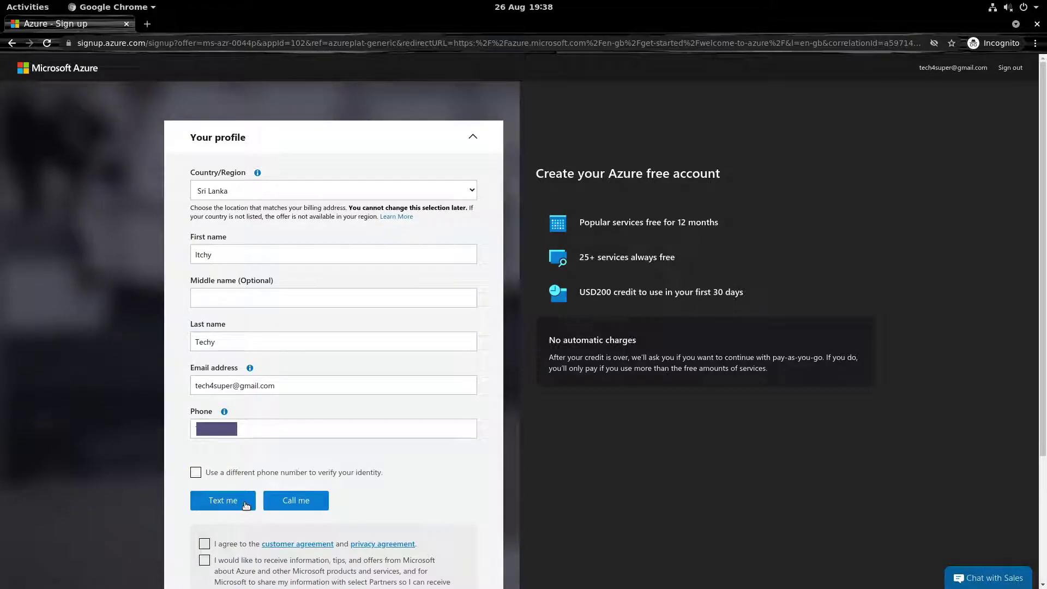
left_click(245, 505)
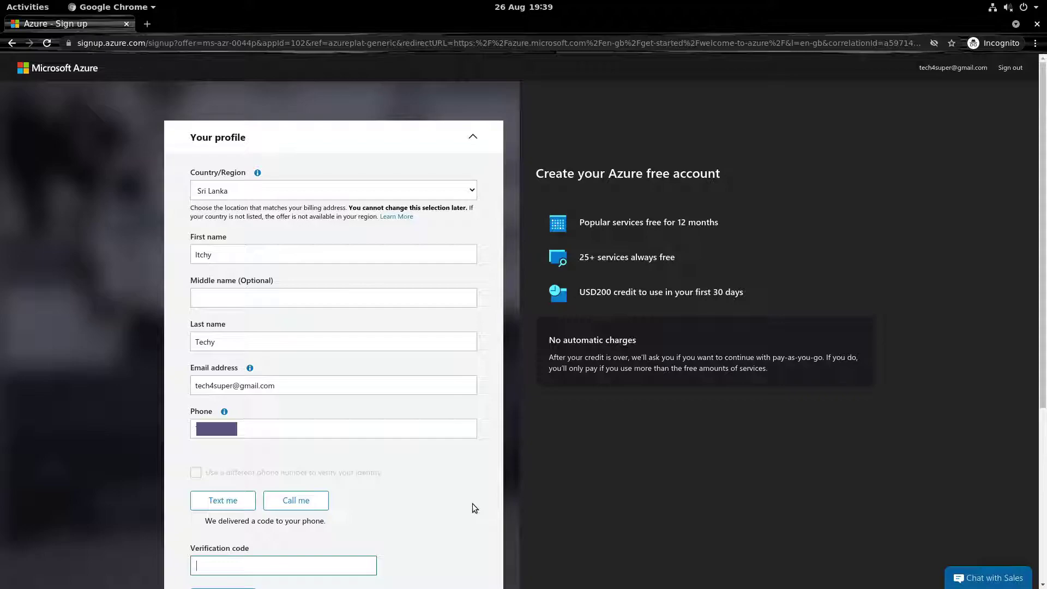
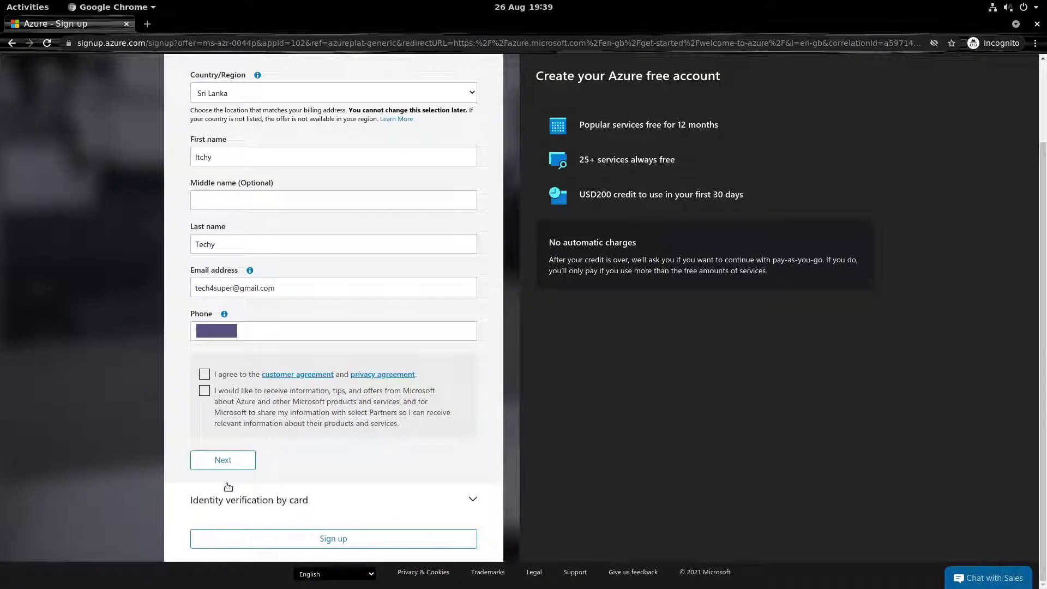
left_click(204, 376)
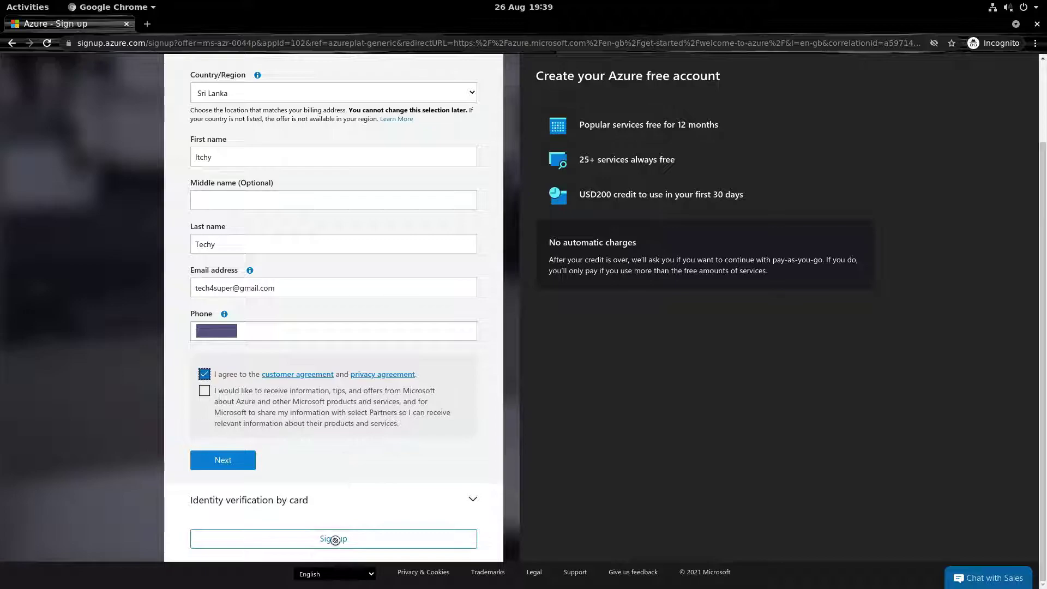
left_click(233, 463)
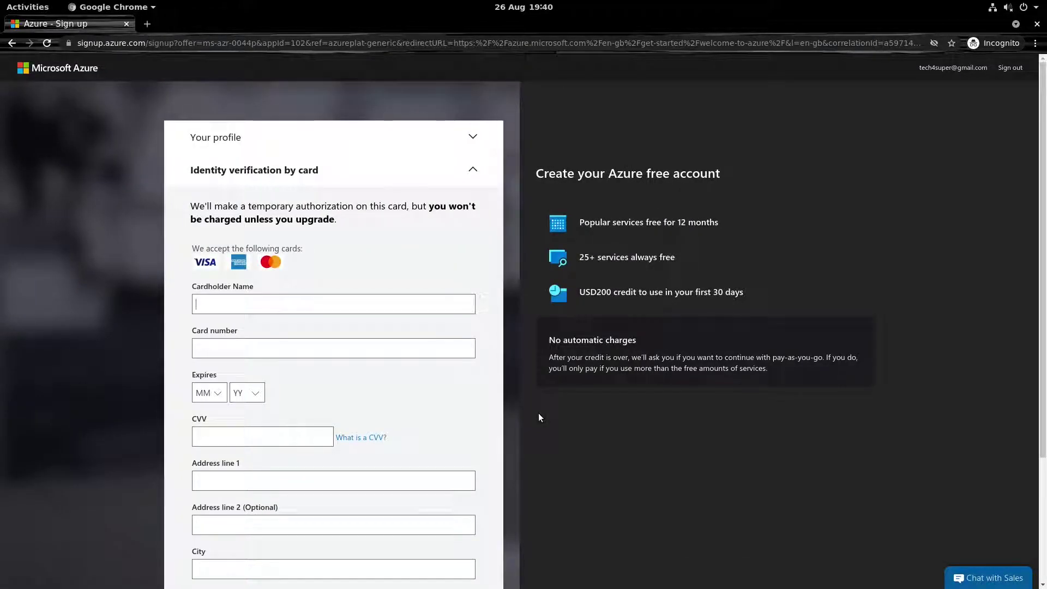
Scroll through the card verification form, then close the incognito sign-up window.
scroll(513, 417, "down", 3)
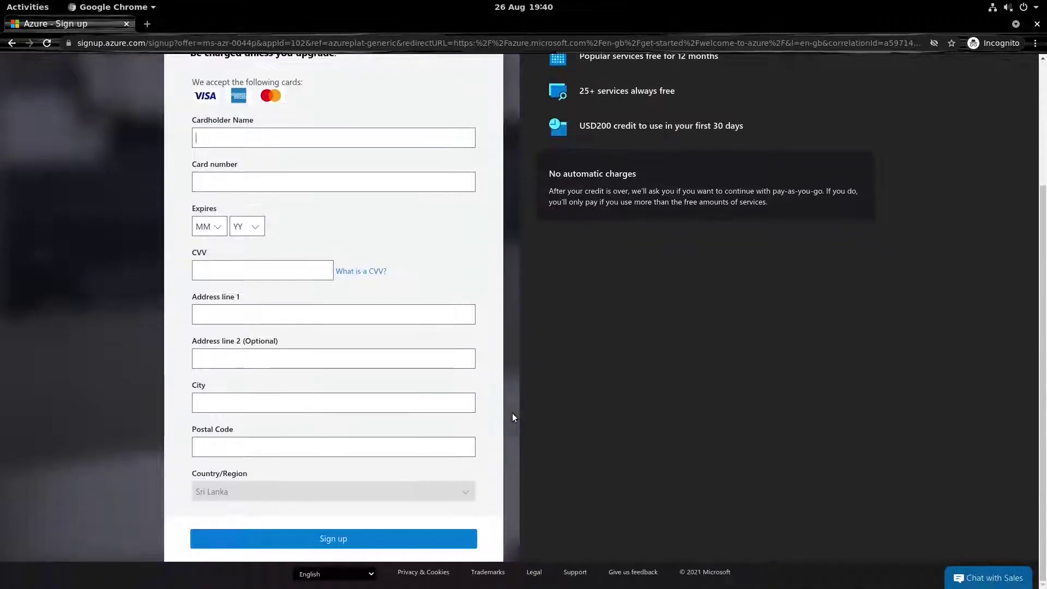
scroll(512, 413, "up", 3)
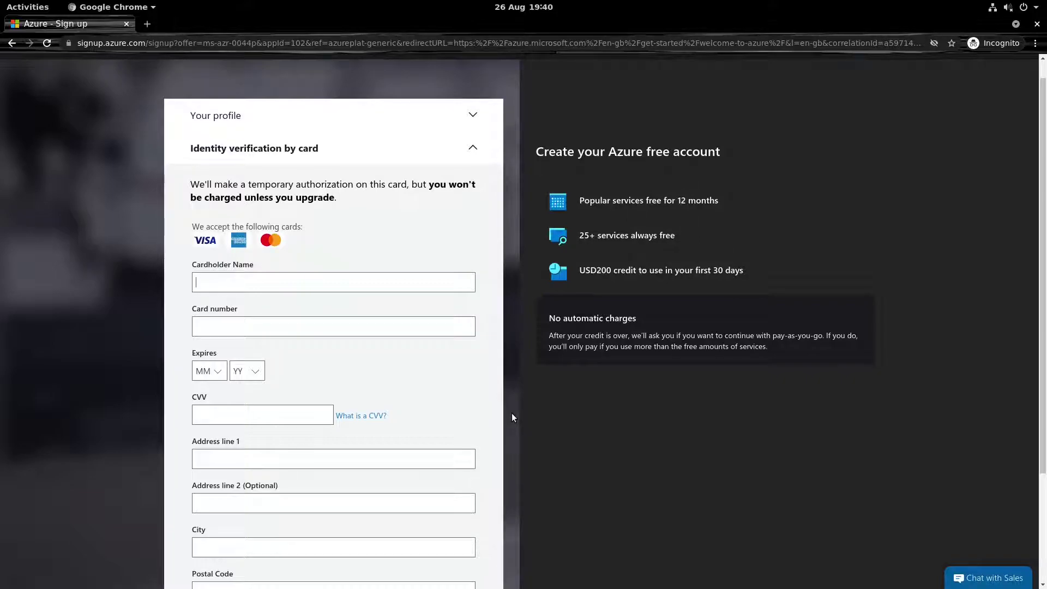
scroll(512, 414, "down", 3)
scroll(512, 414, "up", 3)
left_click(1038, 26)
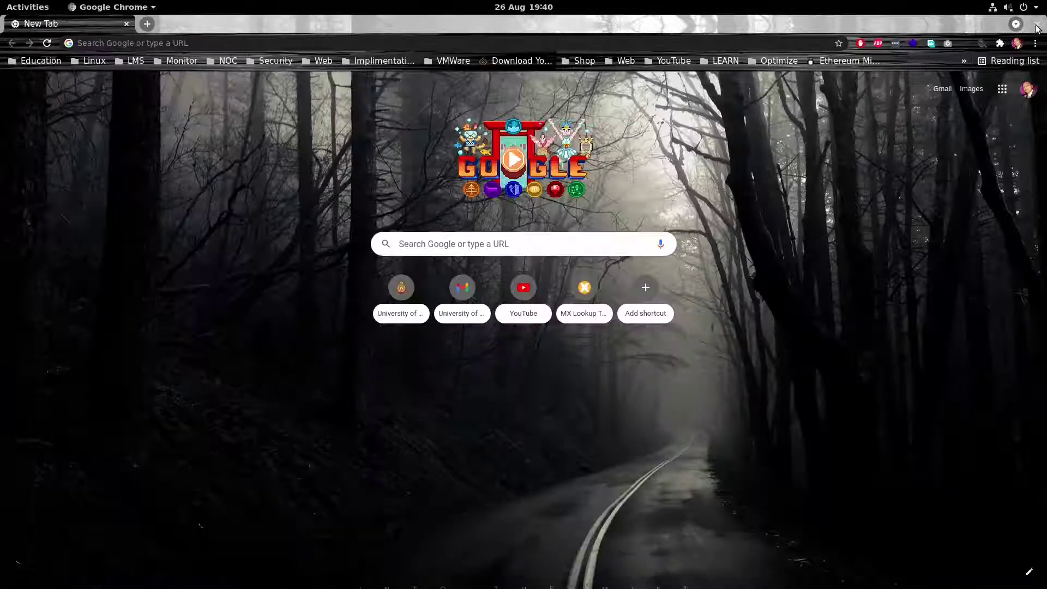
Load the azure homepage, sign in, and go to Azure Portal from the account menu.
left_click(795, 43)
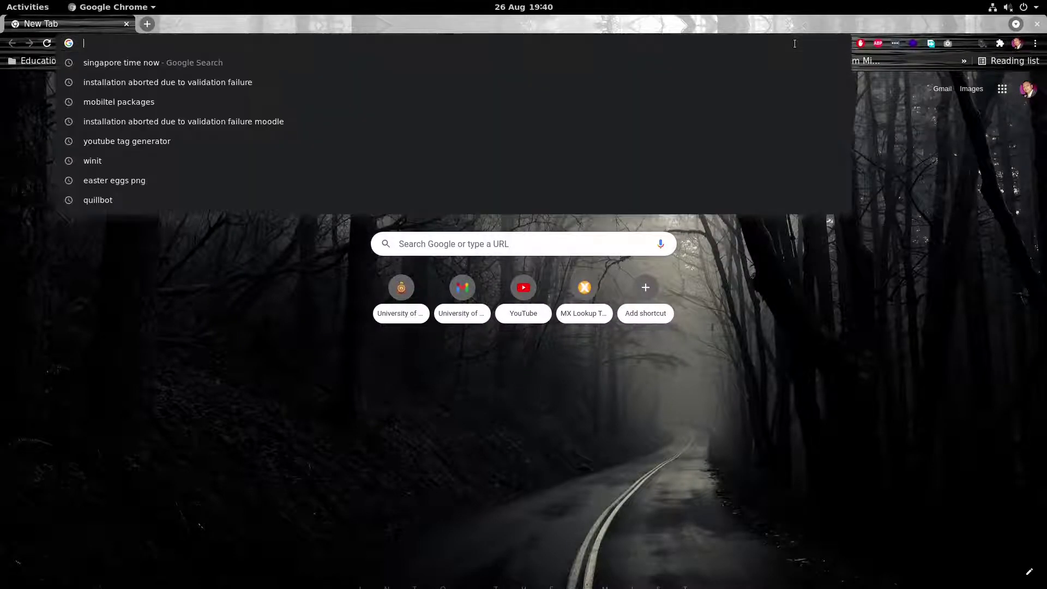
type("azure.microsoft.com")
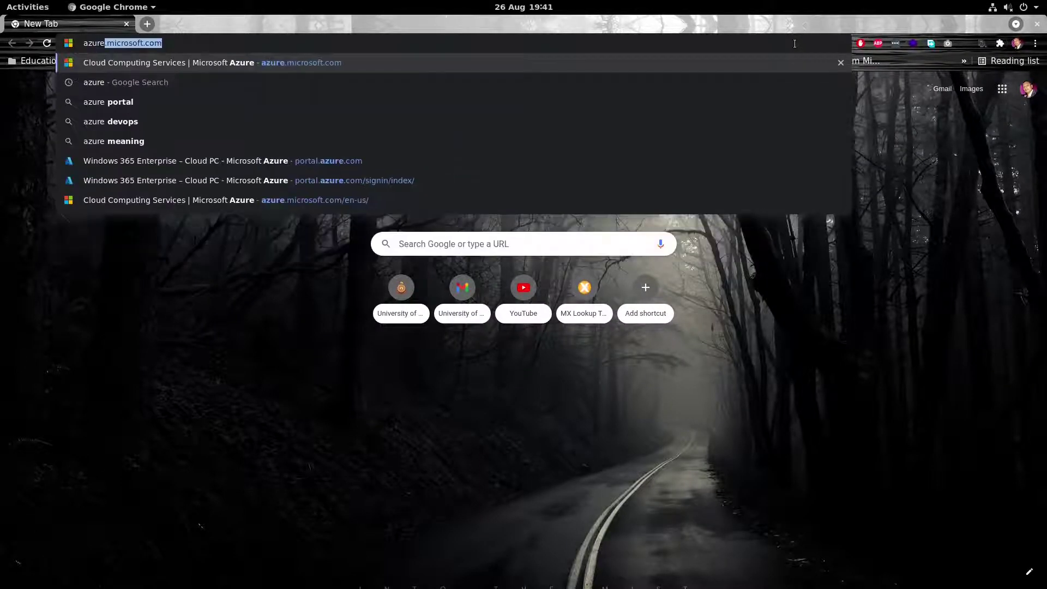
key("Return")
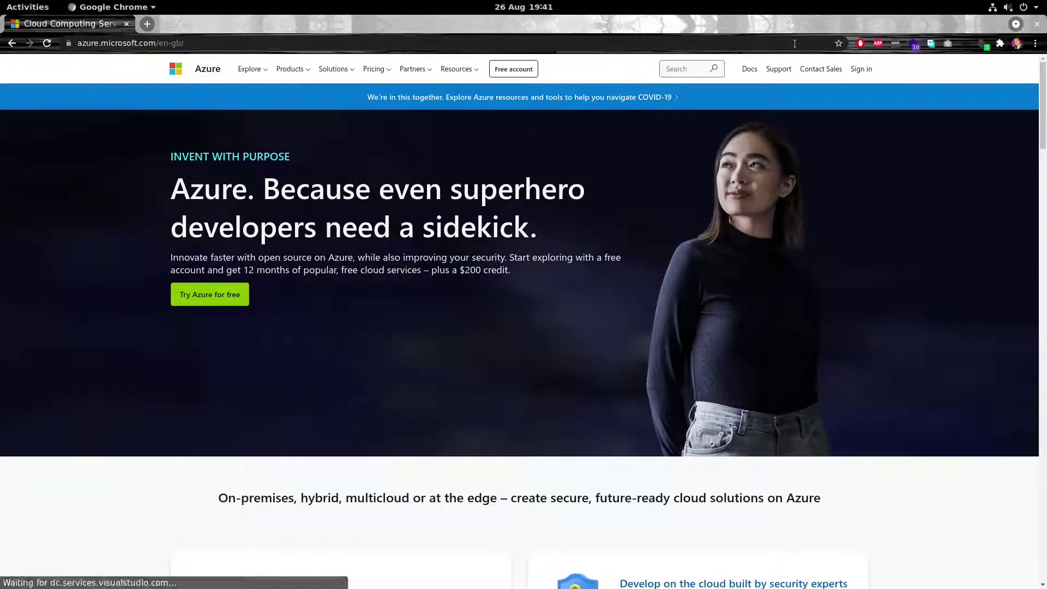
left_click(860, 69)
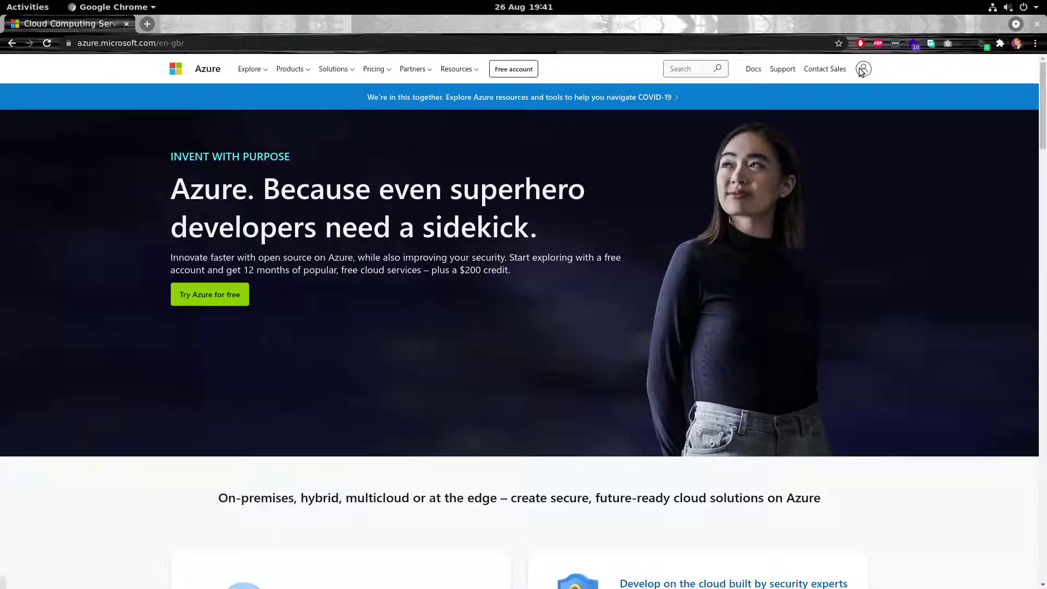
left_click(862, 69)
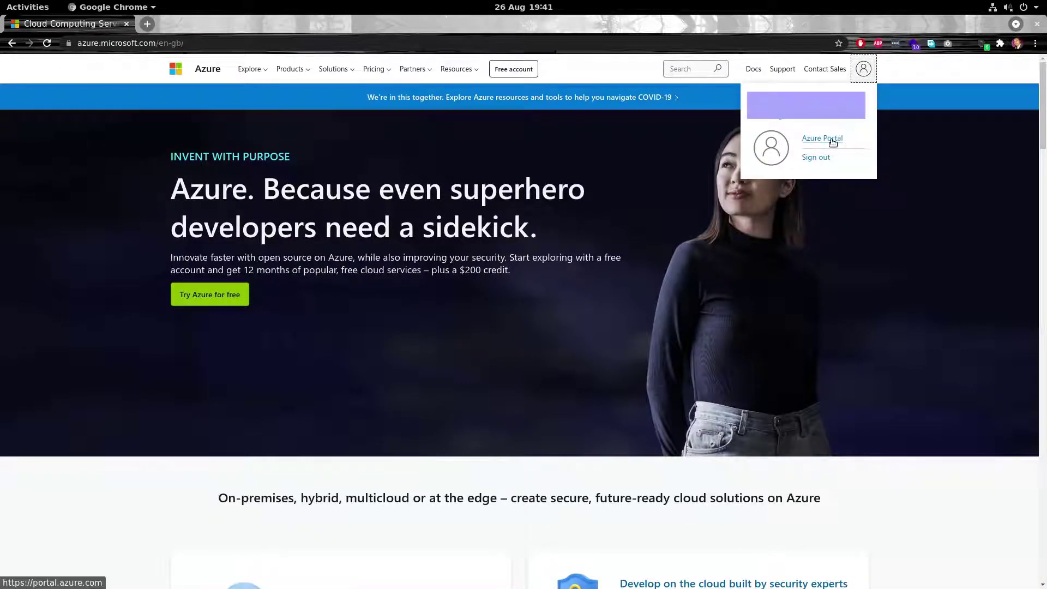
left_click(833, 141)
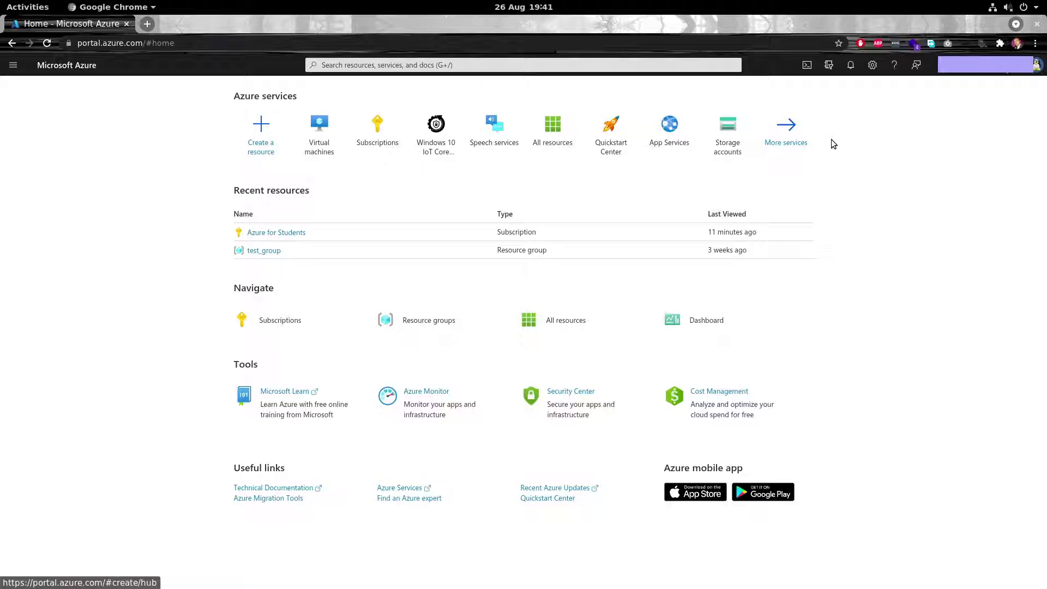
Search the portal for 'windows 365' and open the Windows 365 Enterprise – Cloud PC offer.
left_click(618, 66)
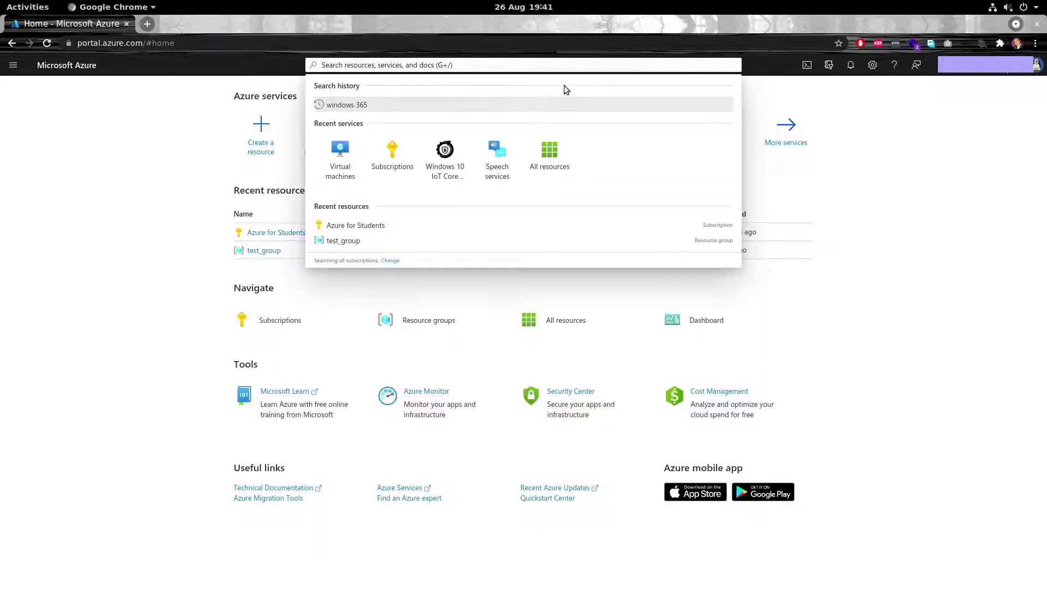
type("windows 365")
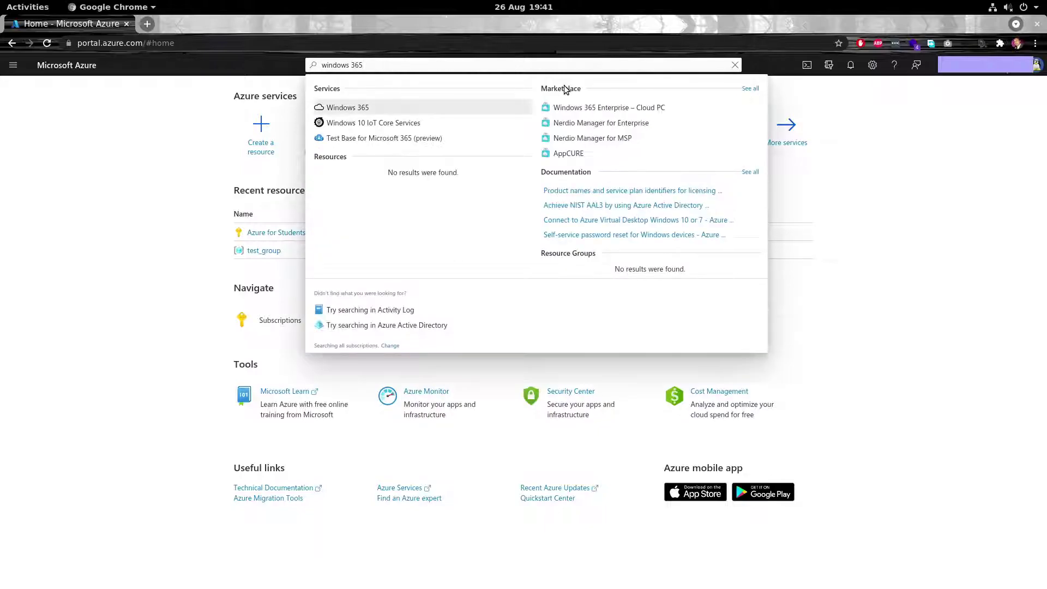
left_click(676, 106)
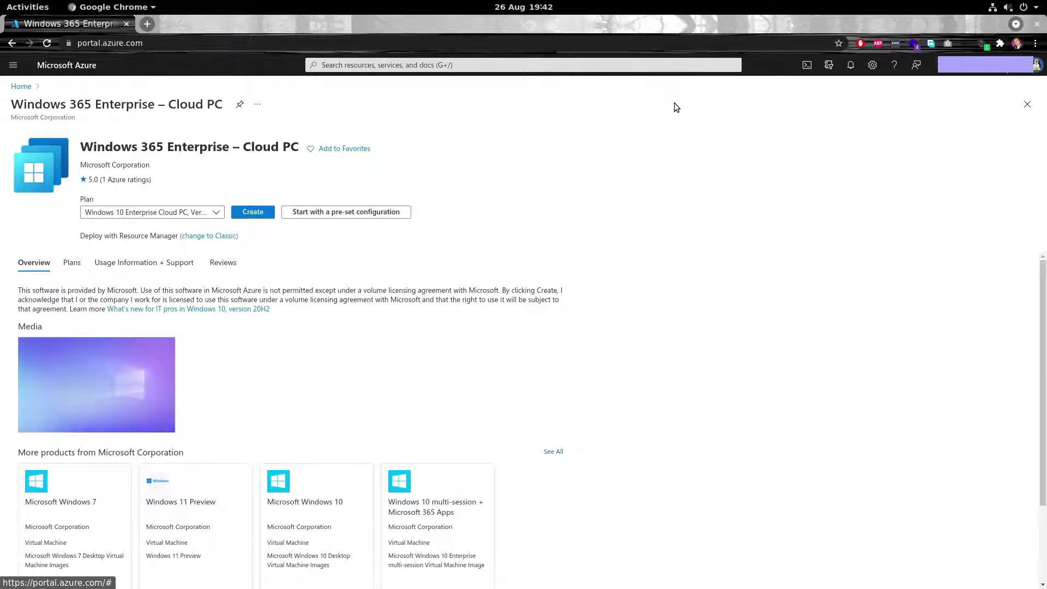
Create a VM from the Windows 11 Enterprise Cloud PC + Microsoft 365 Apps (Preview) plan.
scroll(717, 302, "down", 1)
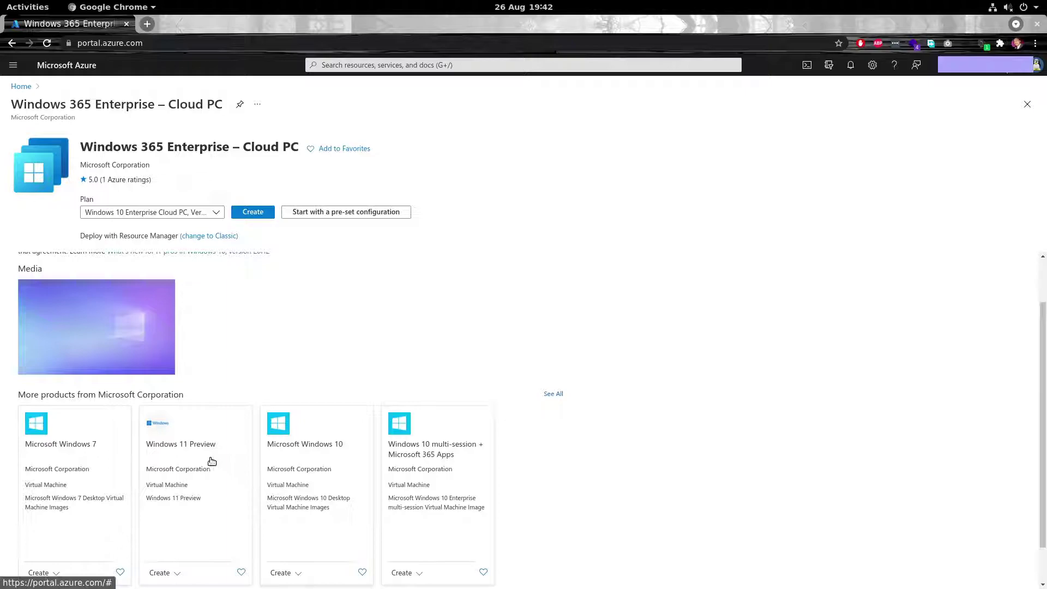
left_click(221, 216)
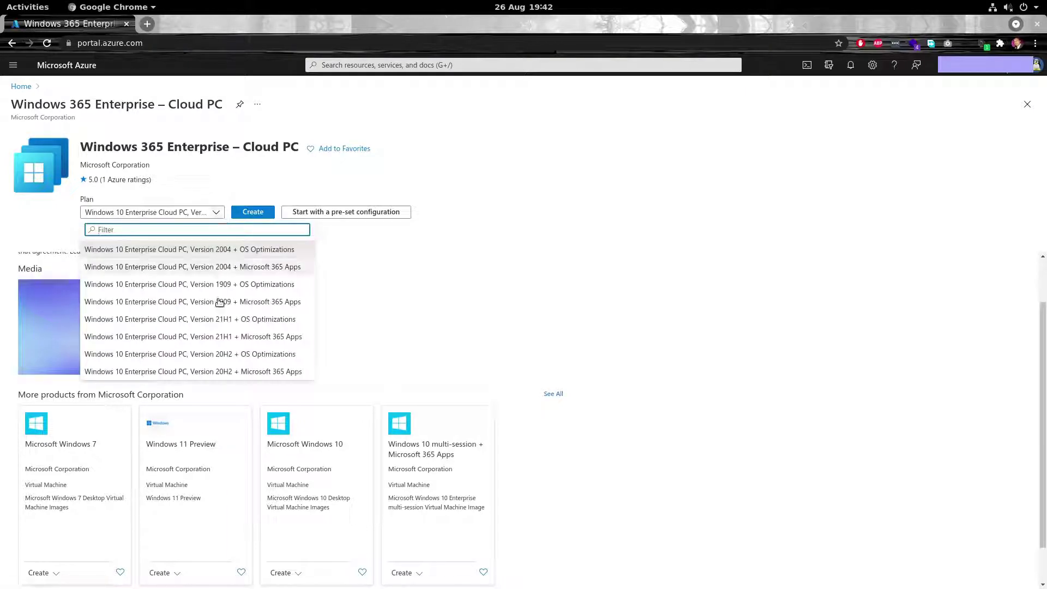
left_click(376, 270)
scroll(375, 271, "down", 1)
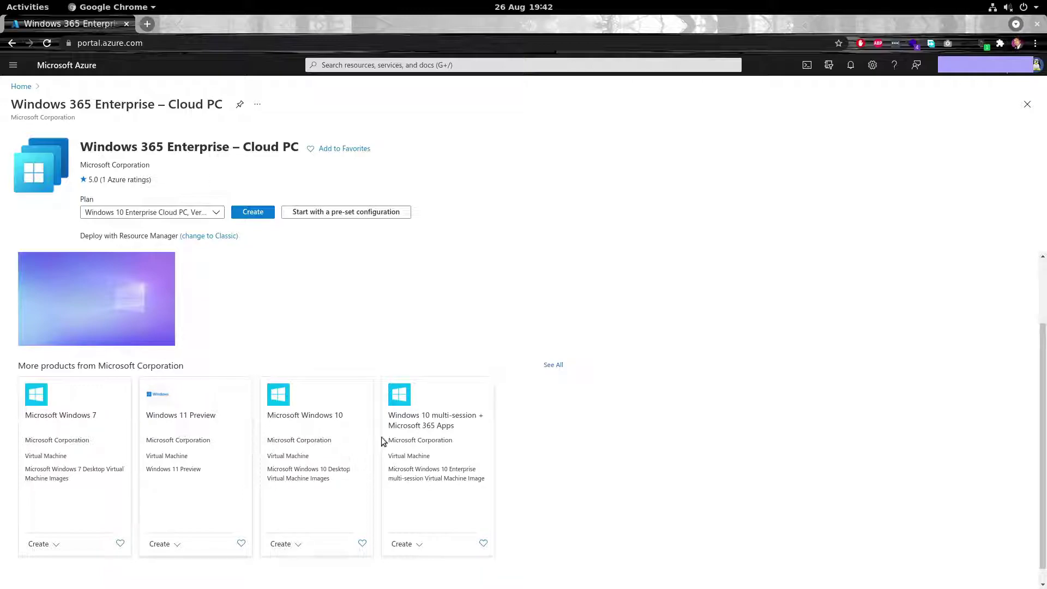
left_click(181, 546)
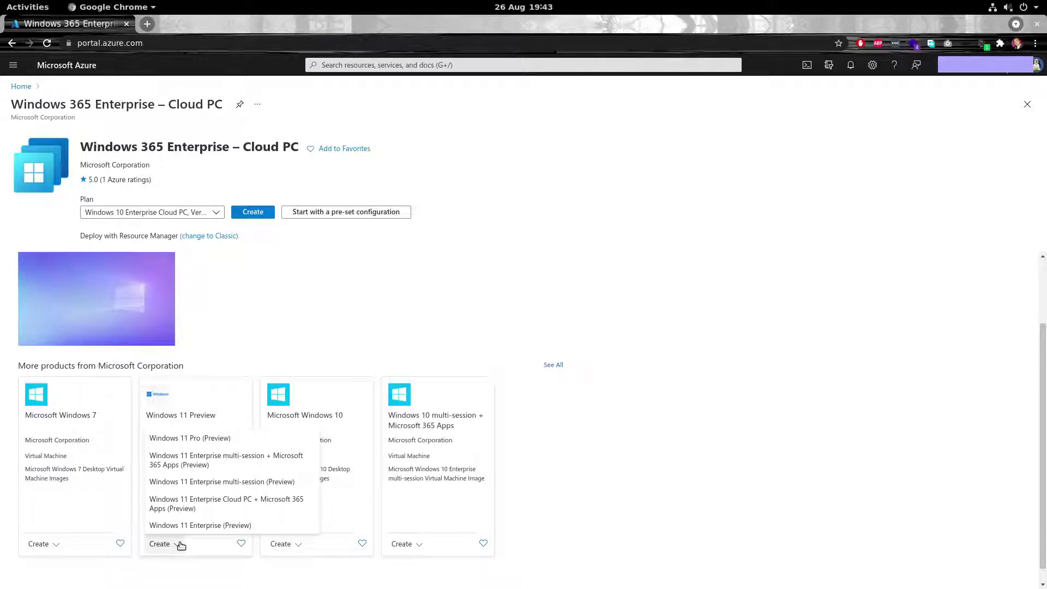
left_click(246, 507)
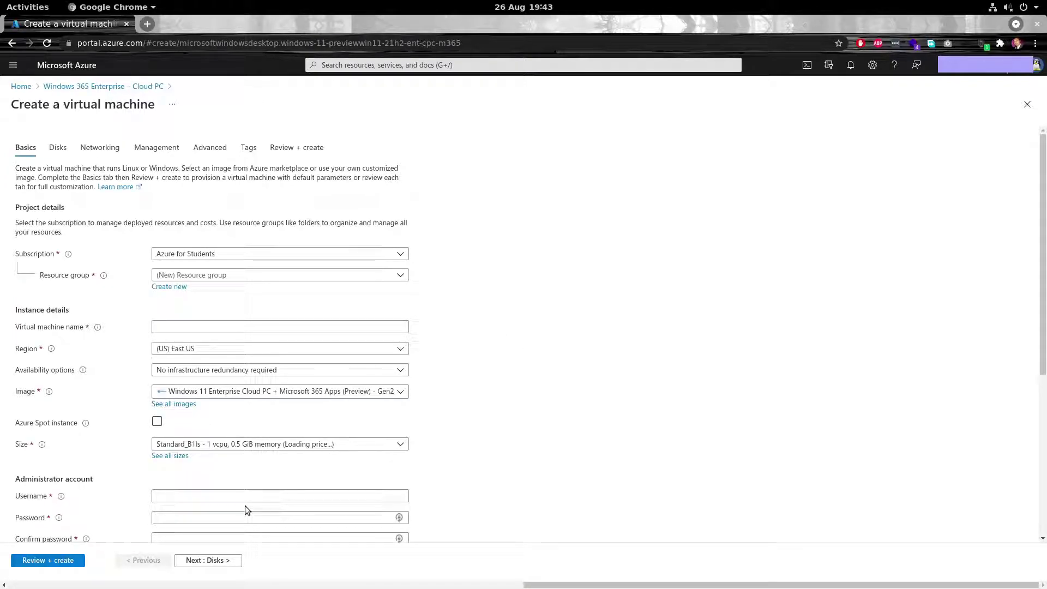
Place the VM in resource group test_group and name it Windows11-IT.
left_click(400, 276)
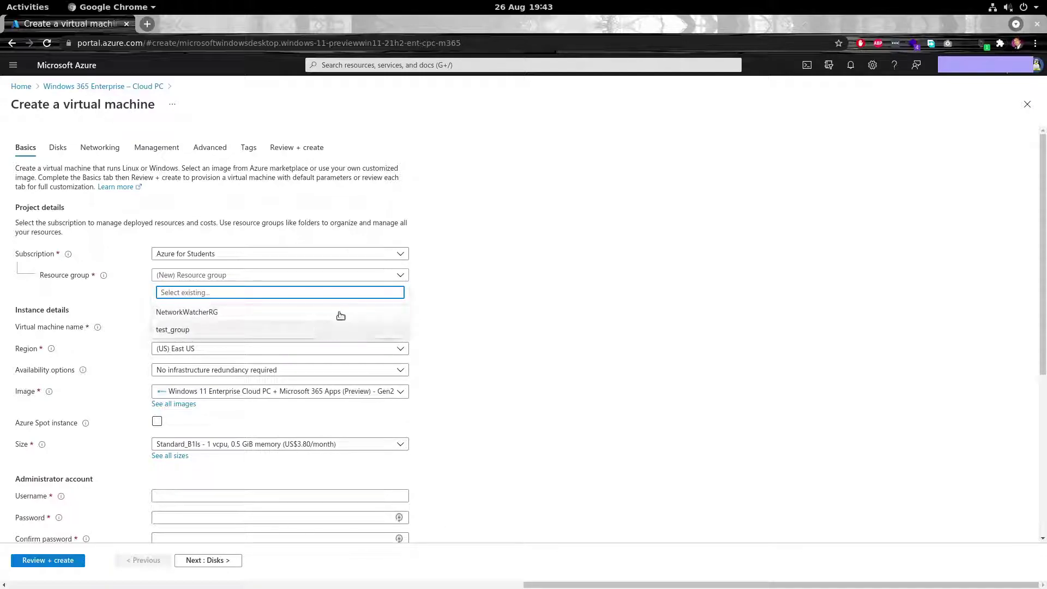
left_click(318, 329)
left_click(318, 327)
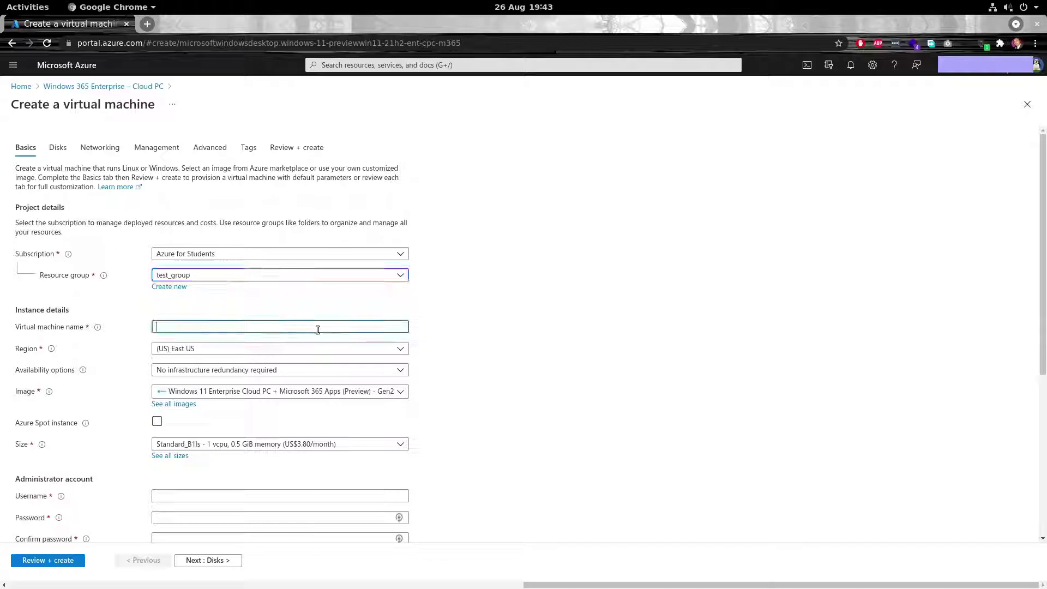
type("Windows")
type("11-IT")
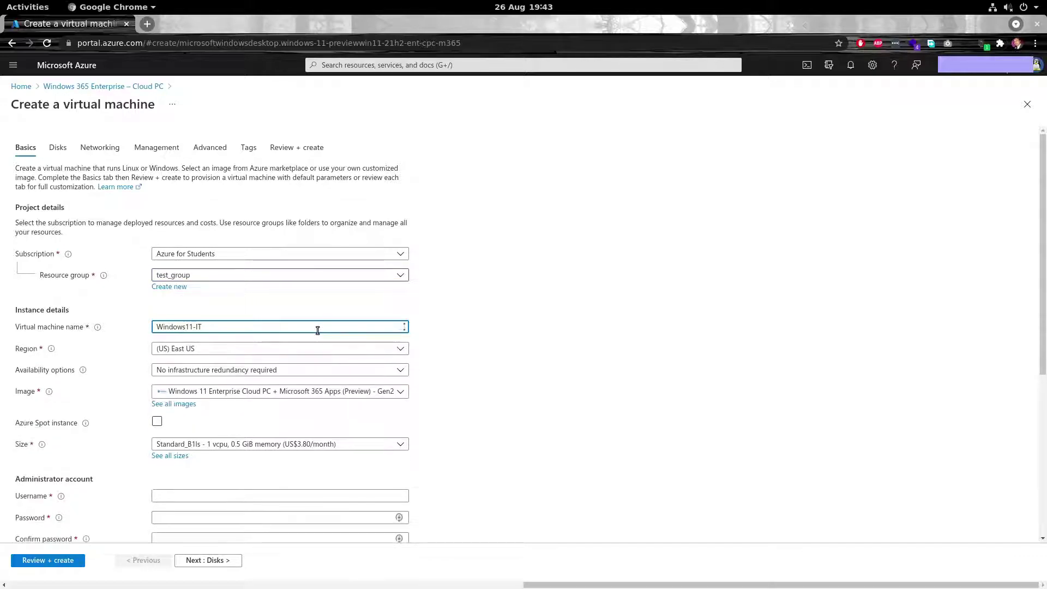
left_click(390, 370)
Check the image list unchanged, then show all available VM sizes from the Size dropdown.
left_click(391, 370)
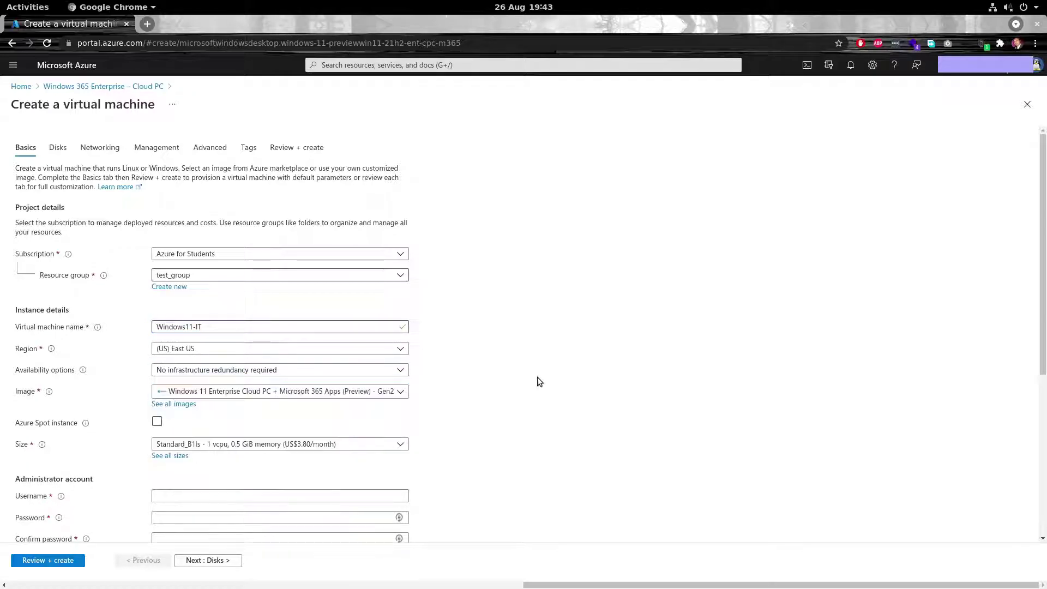
left_click(397, 394)
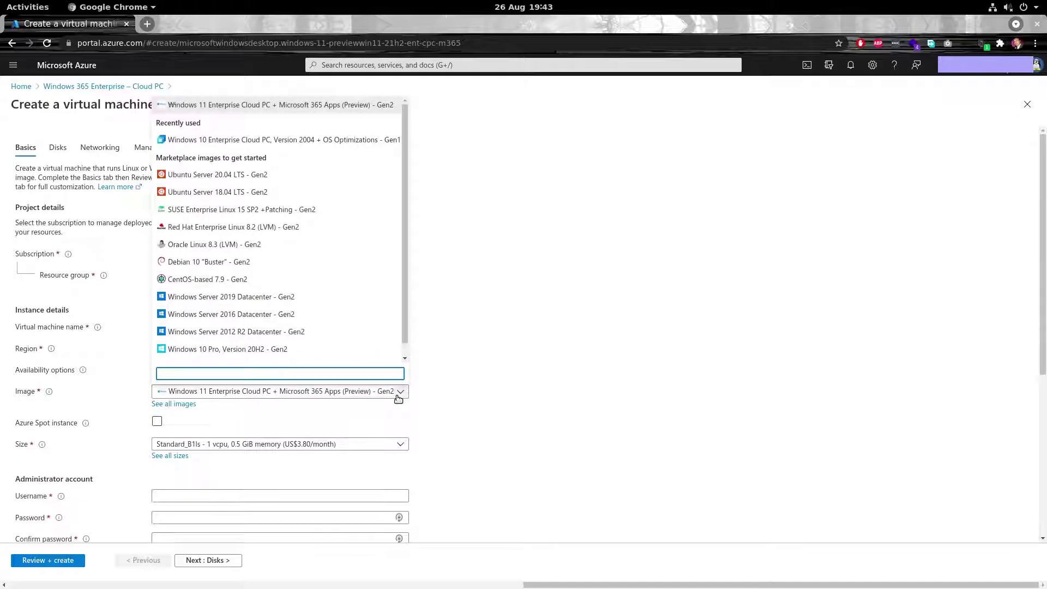
scroll(300, 245, "down", 1)
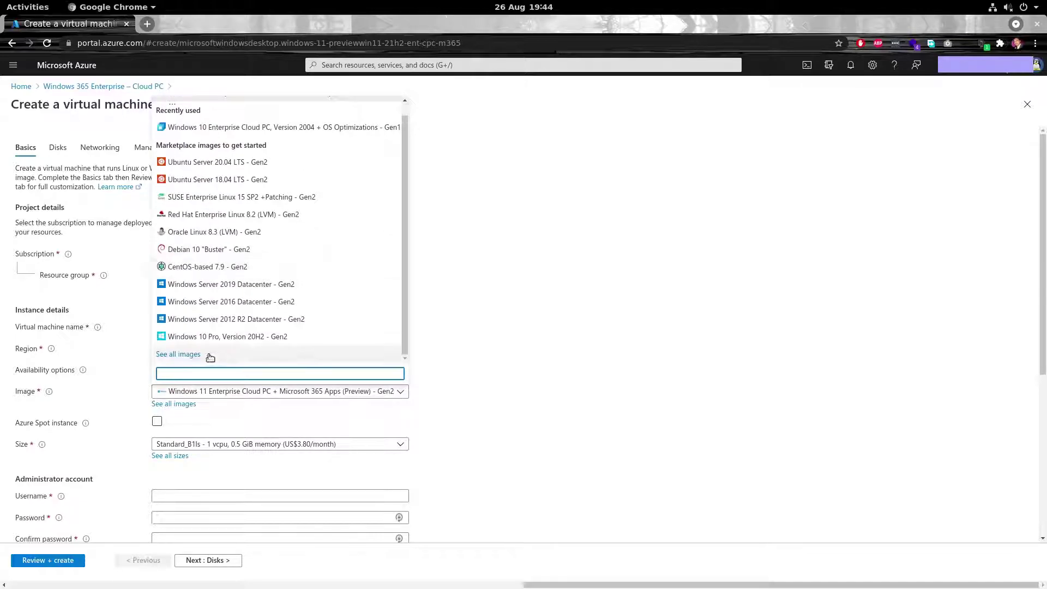
left_click(459, 323)
scroll(459, 323, "down", 2)
scroll(460, 322, "down", 2)
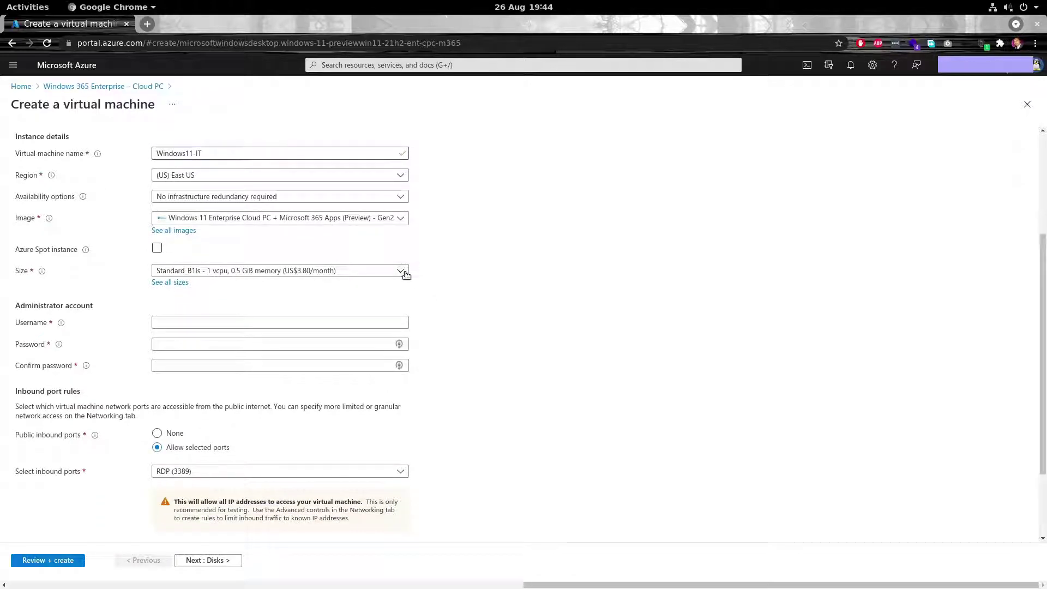
left_click(404, 273)
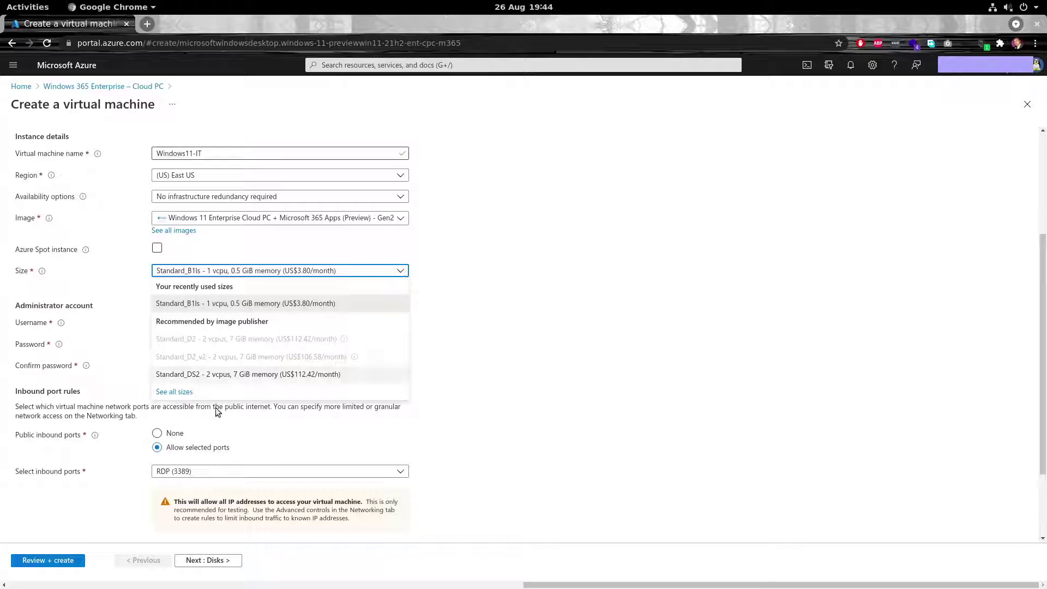
left_click(186, 392)
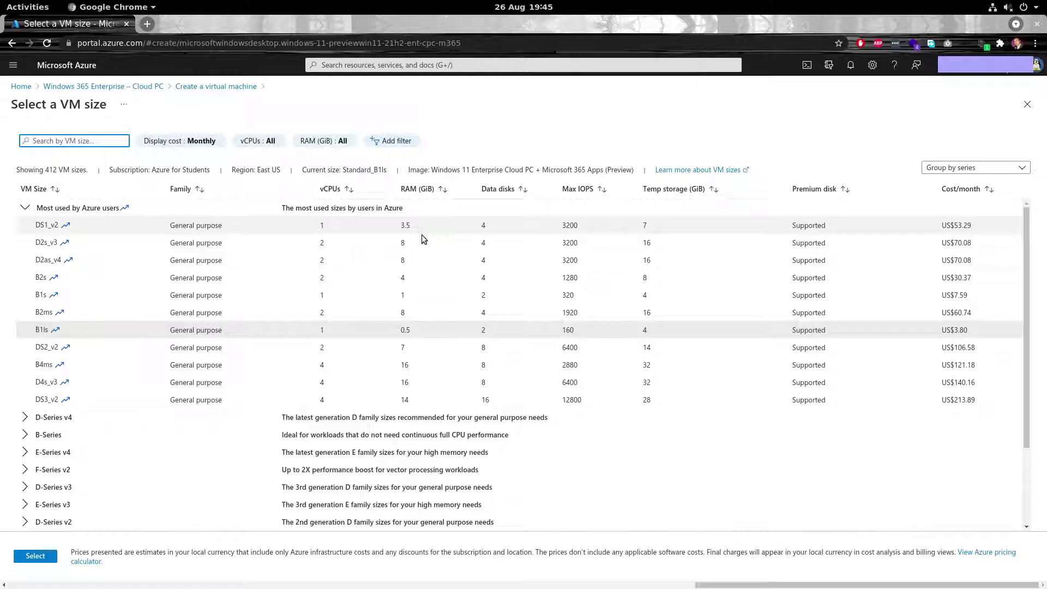
Expand and collapse each VM size group, from Unsupported generation to D-Series v4, to compare sizes.
left_click(25, 206)
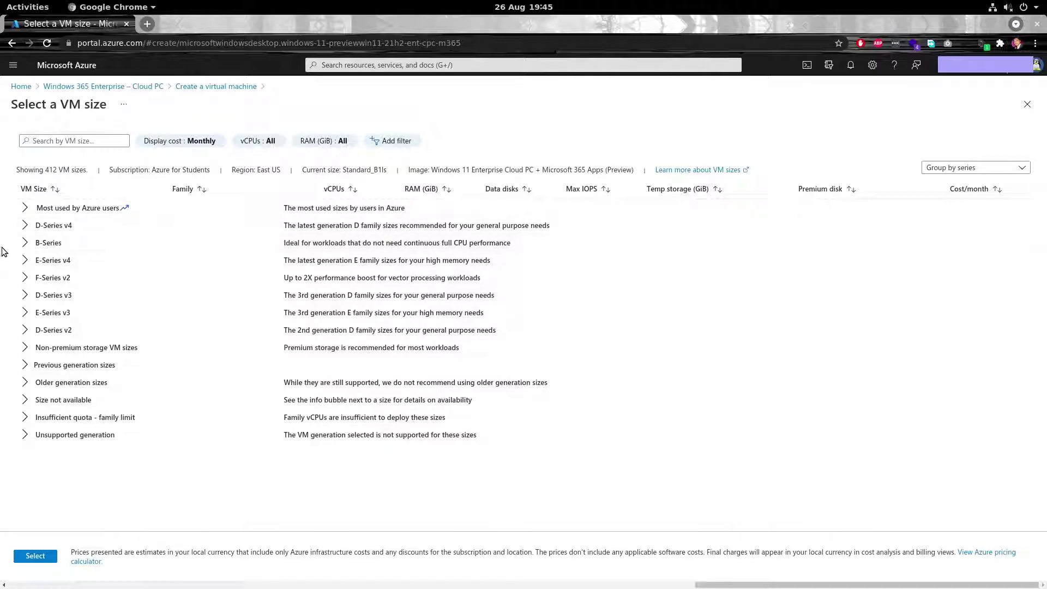
left_click(25, 435)
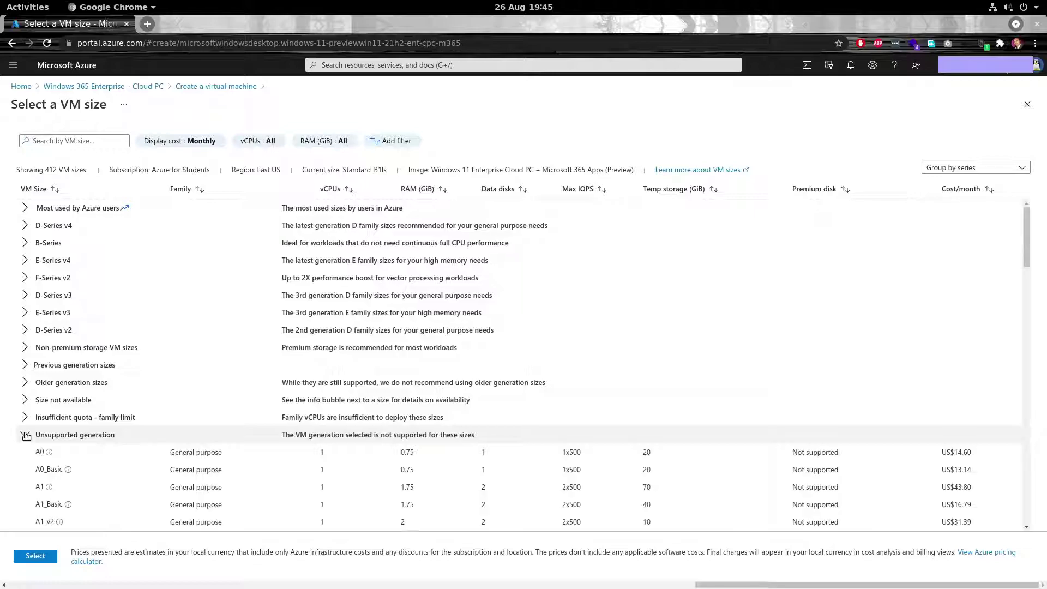
left_click(25, 435)
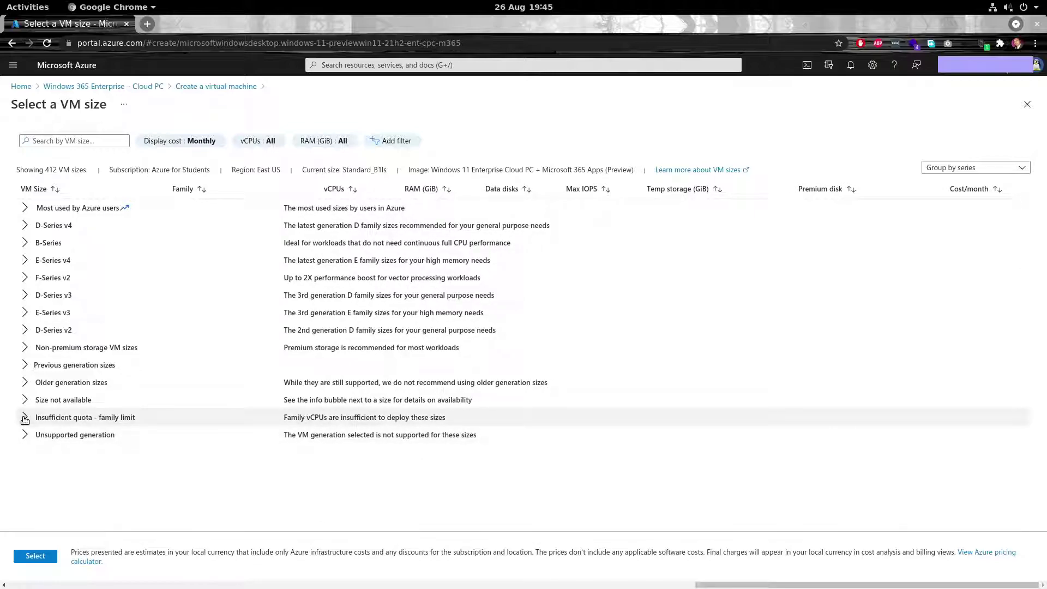
left_click(25, 417)
left_click(24, 418)
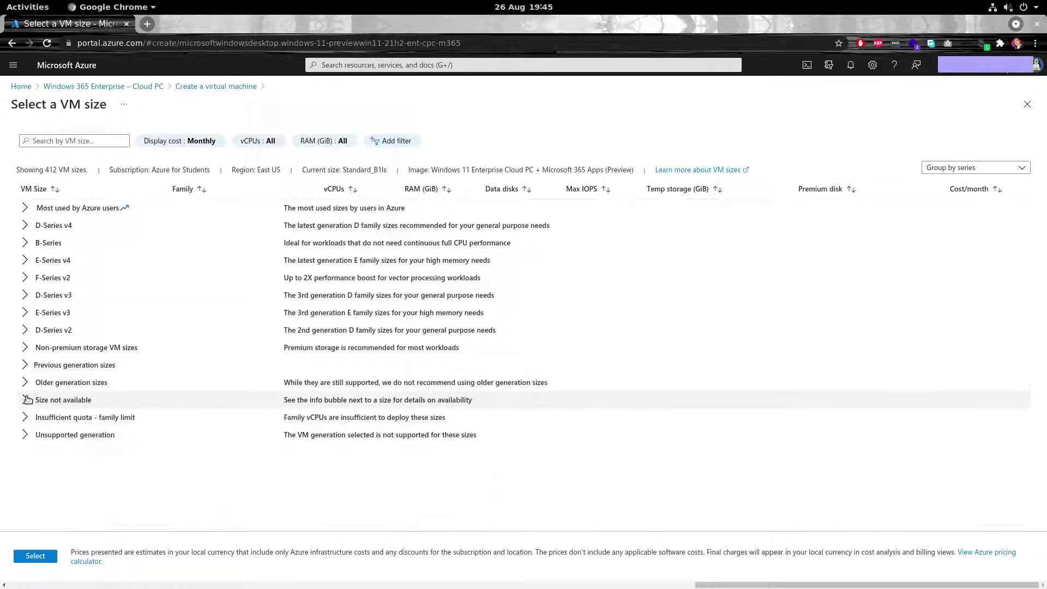
left_click(25, 400)
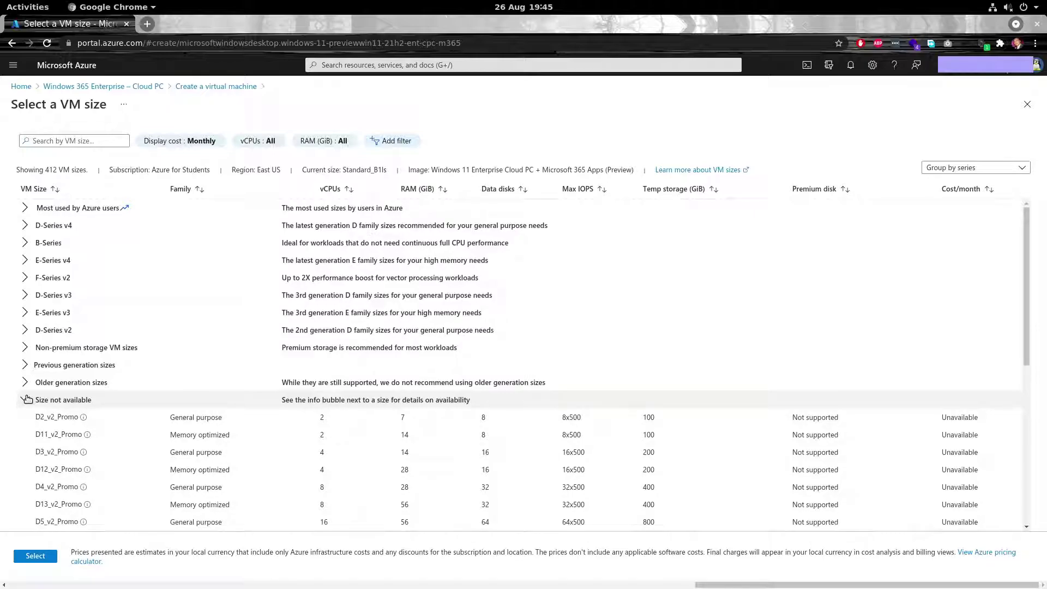
left_click(26, 400)
left_click(25, 383)
left_click(26, 383)
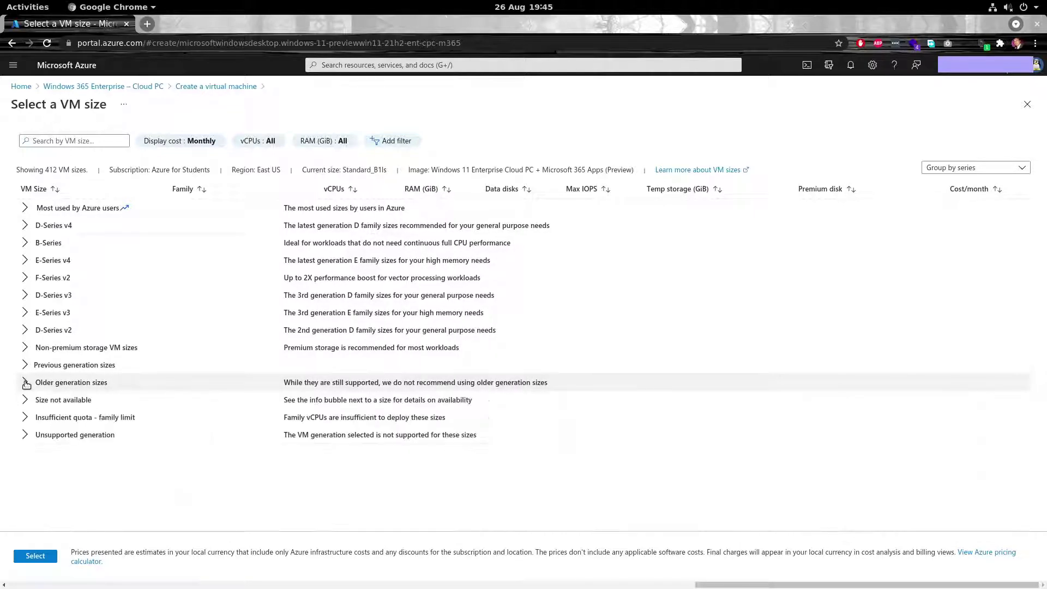
left_click(24, 366)
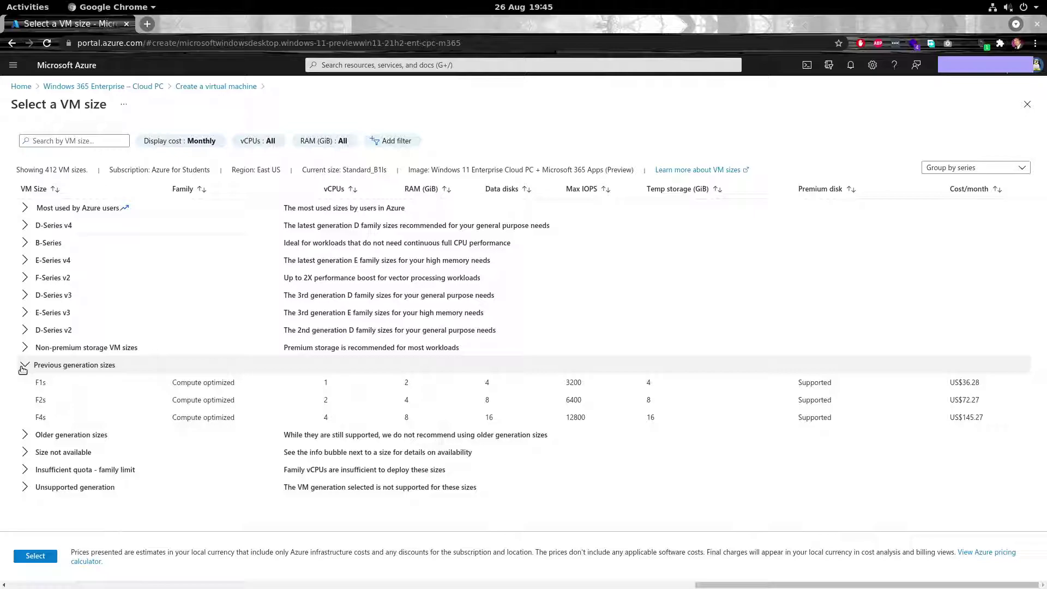
left_click(23, 366)
left_click(25, 349)
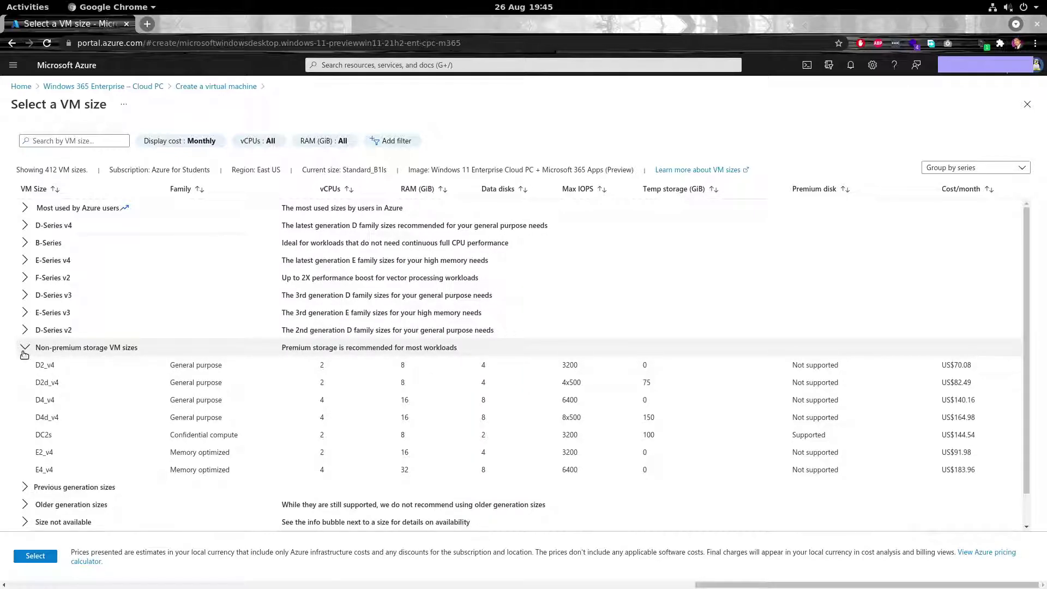
left_click(25, 349)
left_click(26, 331)
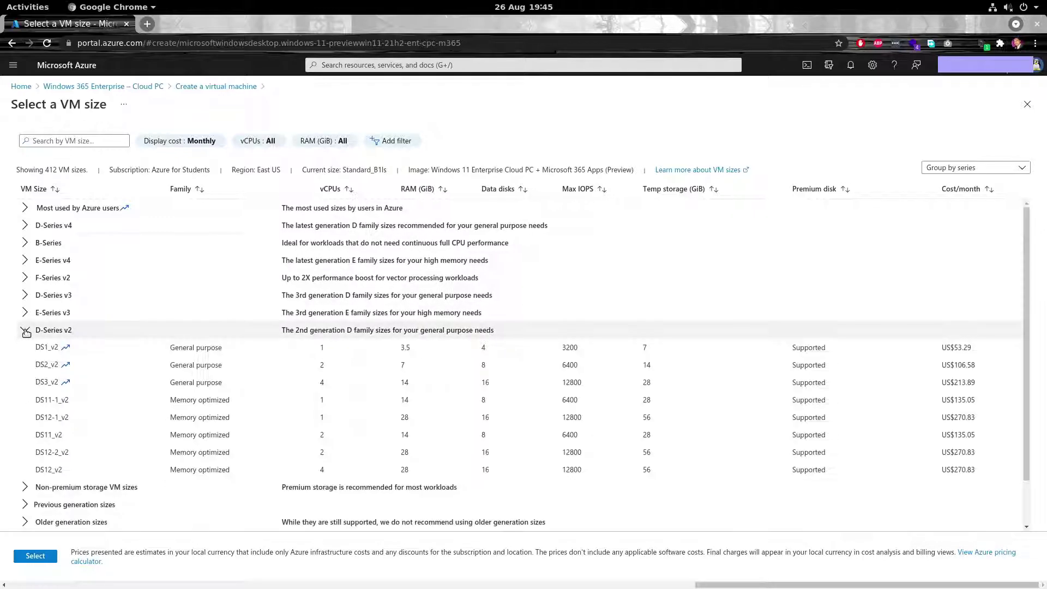
left_click(25, 331)
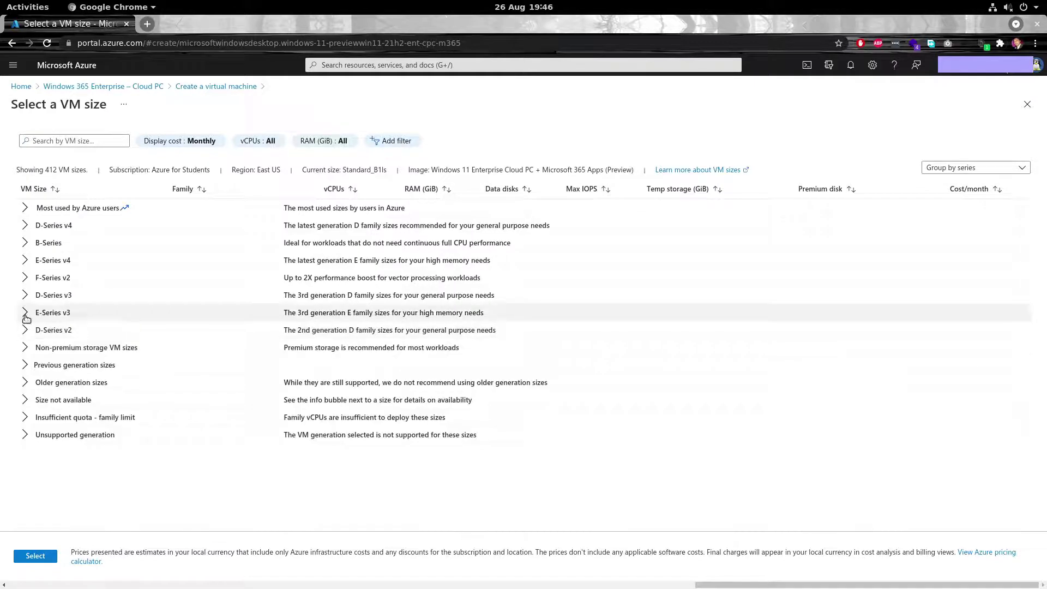
left_click(25, 314)
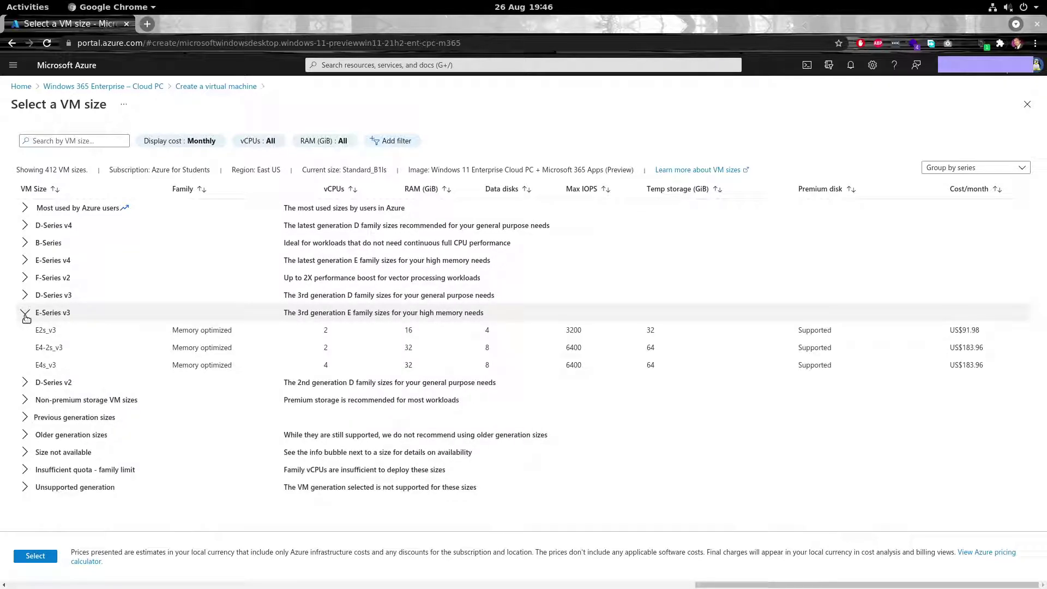
left_click(25, 313)
left_click(25, 296)
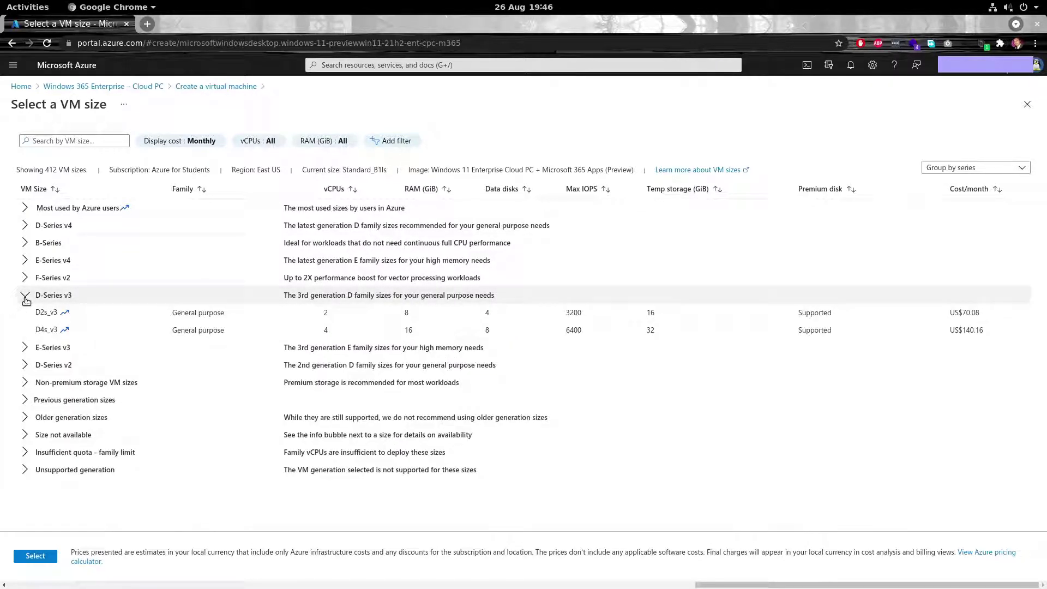
left_click(25, 296)
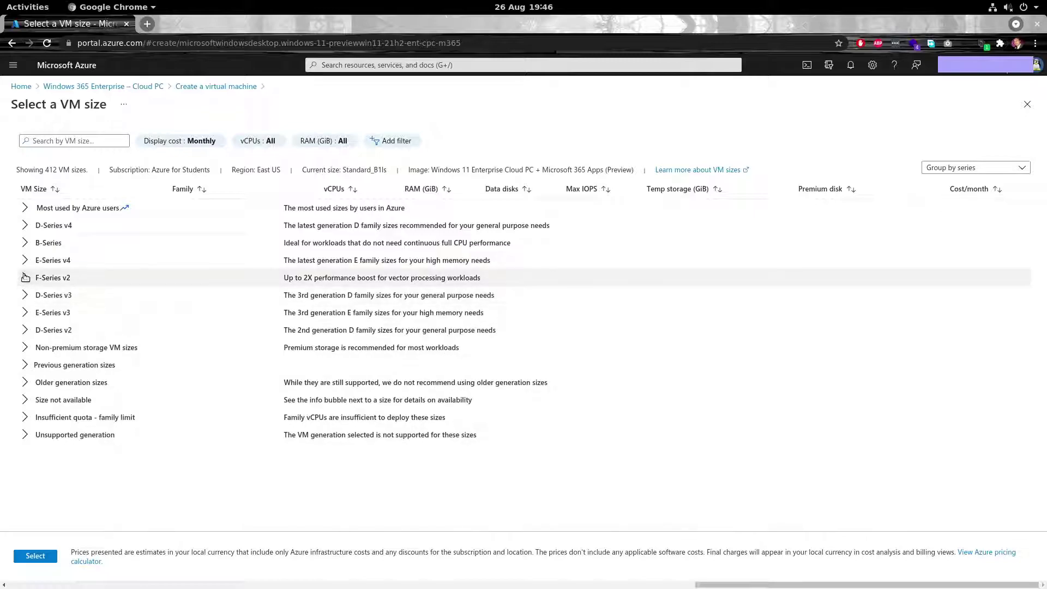
left_click(26, 279)
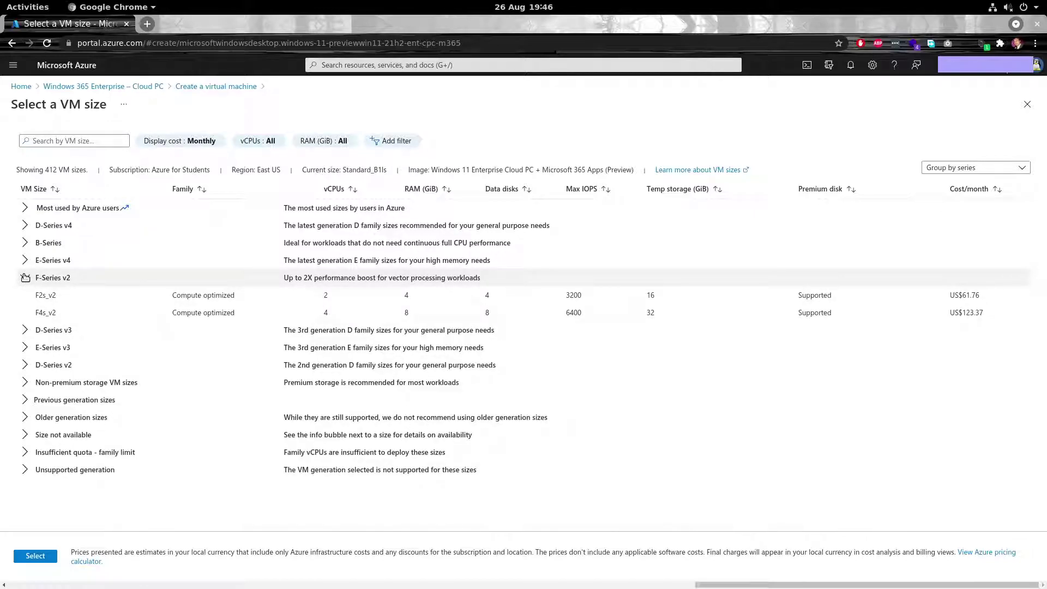
left_click(25, 277)
left_click(25, 261)
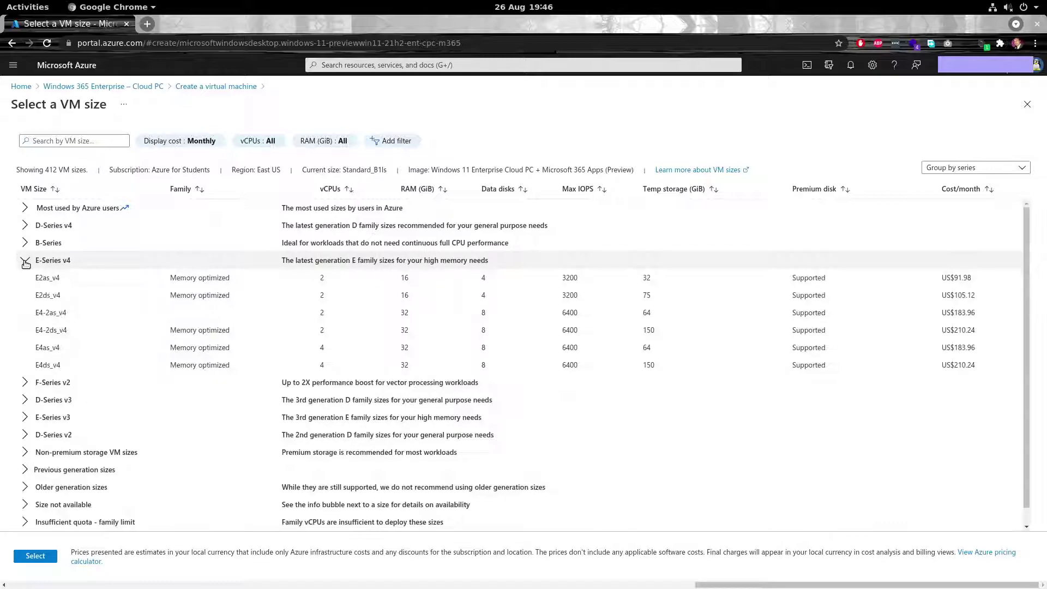
left_click(25, 261)
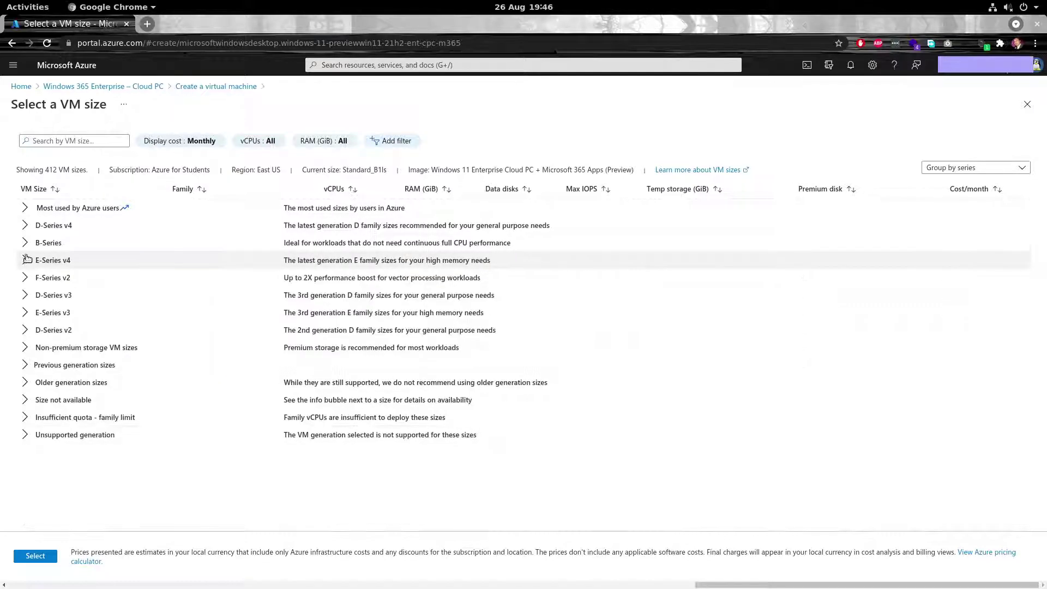
left_click(24, 244)
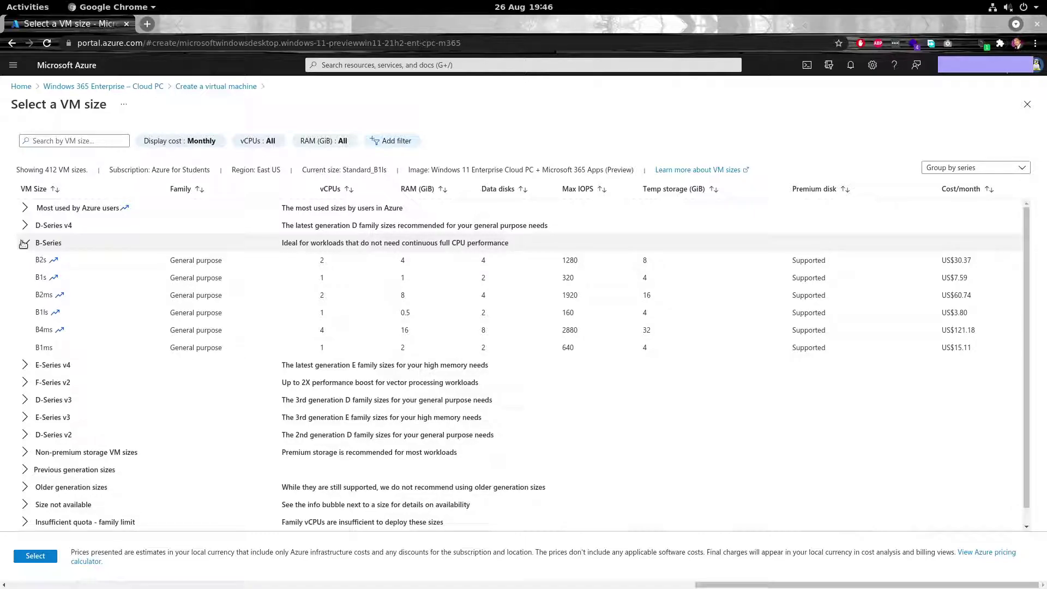
left_click(24, 243)
left_click(24, 226)
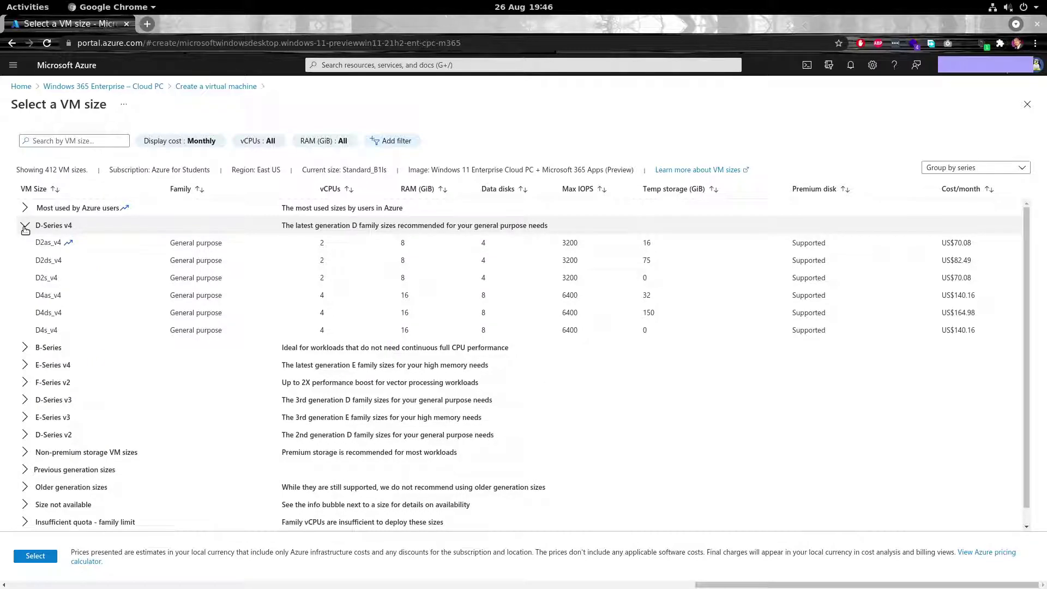
left_click(25, 226)
Select B1ms under B-Series as the VM size (Standard_B1ms, 1 vCPU, 2 GiB).
left_click(24, 244)
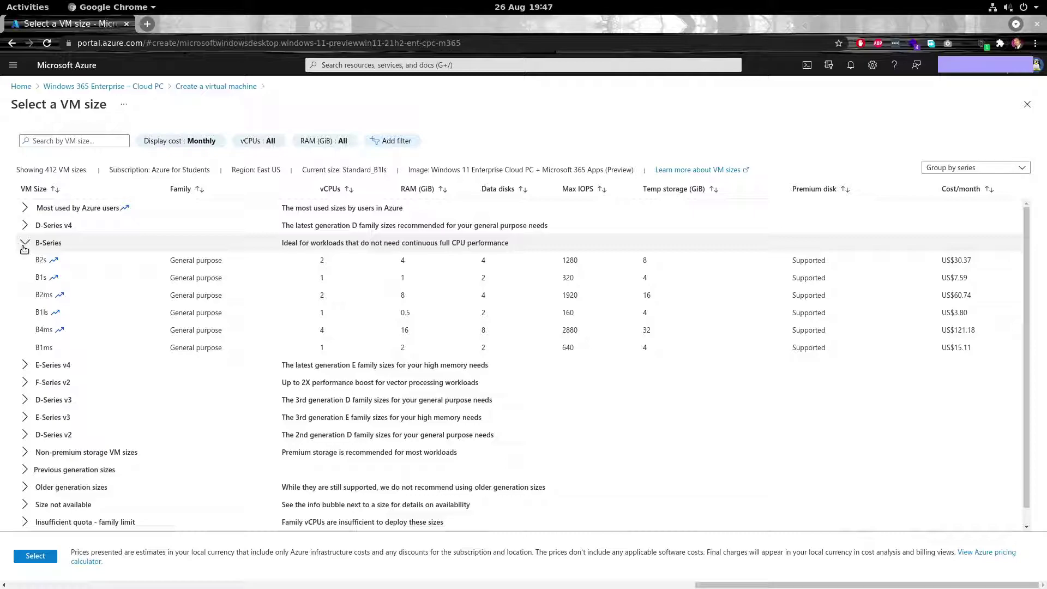
left_click(184, 347)
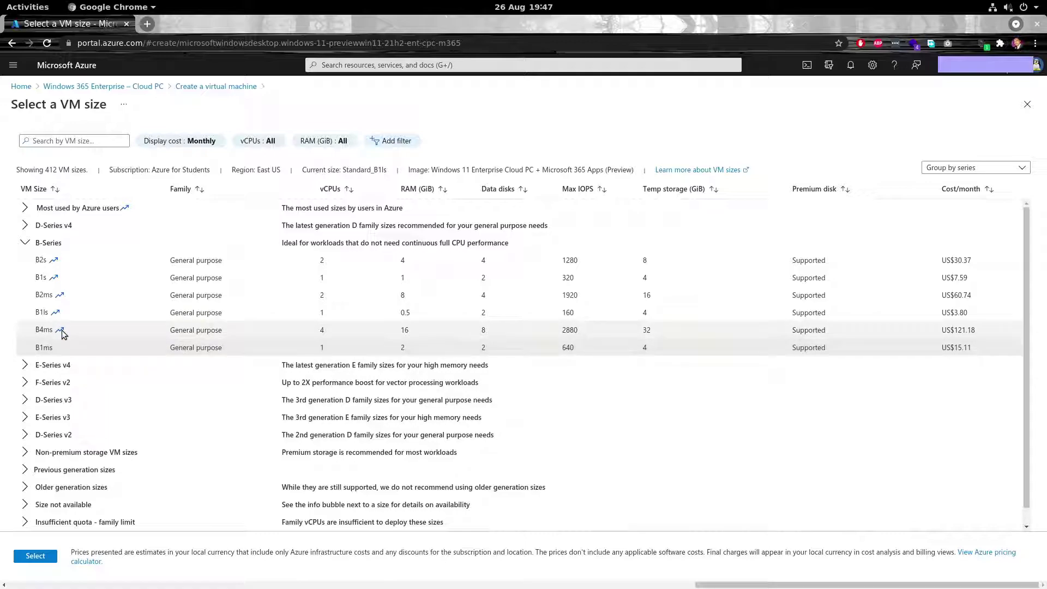
left_click(35, 556)
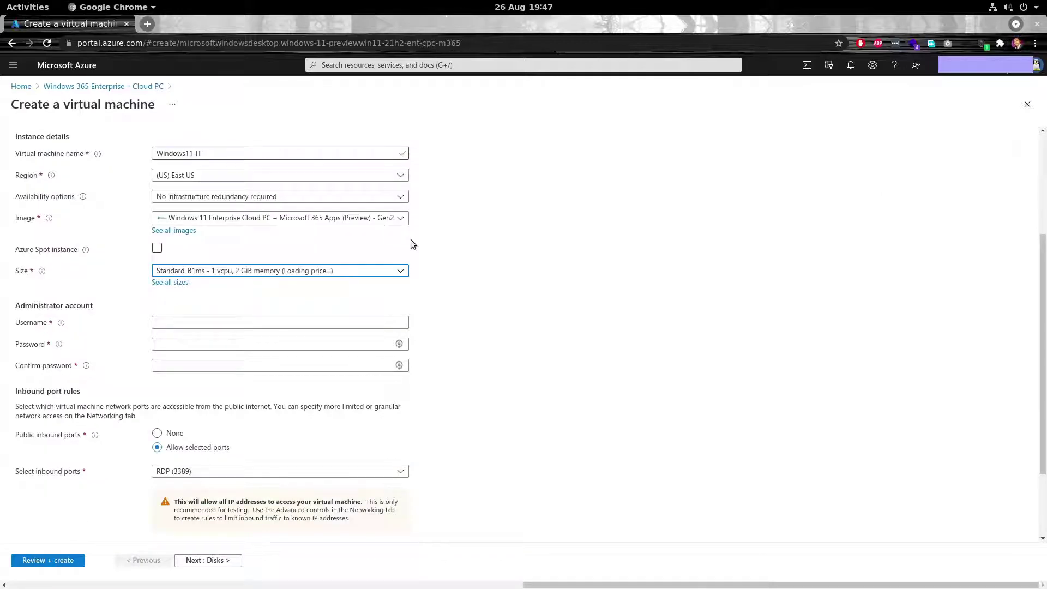
Search all marketplace images for 'windows 11'.
left_click(401, 218)
left_click(180, 518)
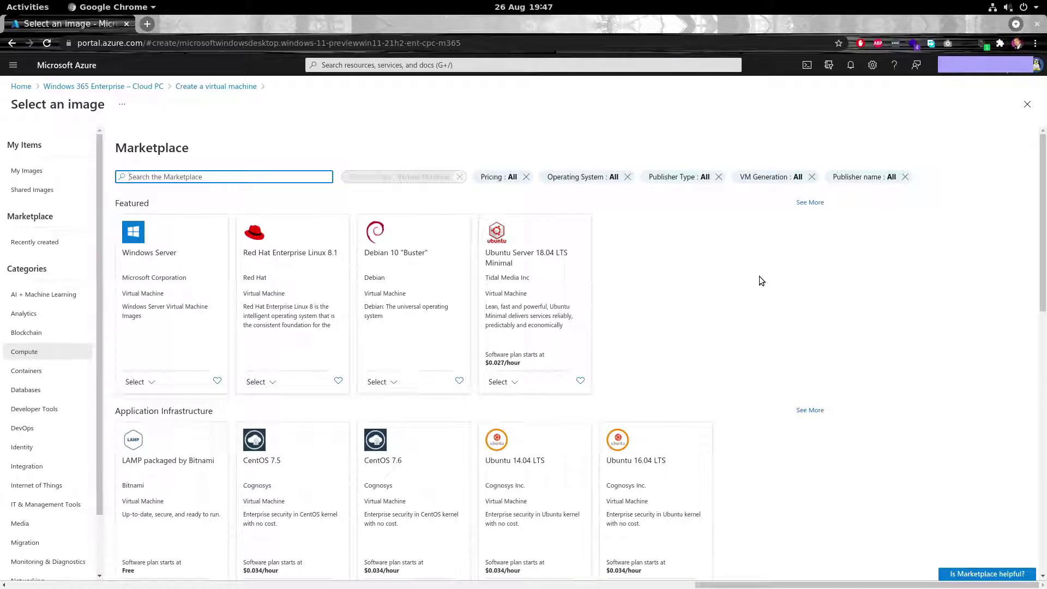
type("windows 11")
scroll(734, 226, "down", 4)
scroll(734, 224, "down", 5)
scroll(733, 224, "up", 9)
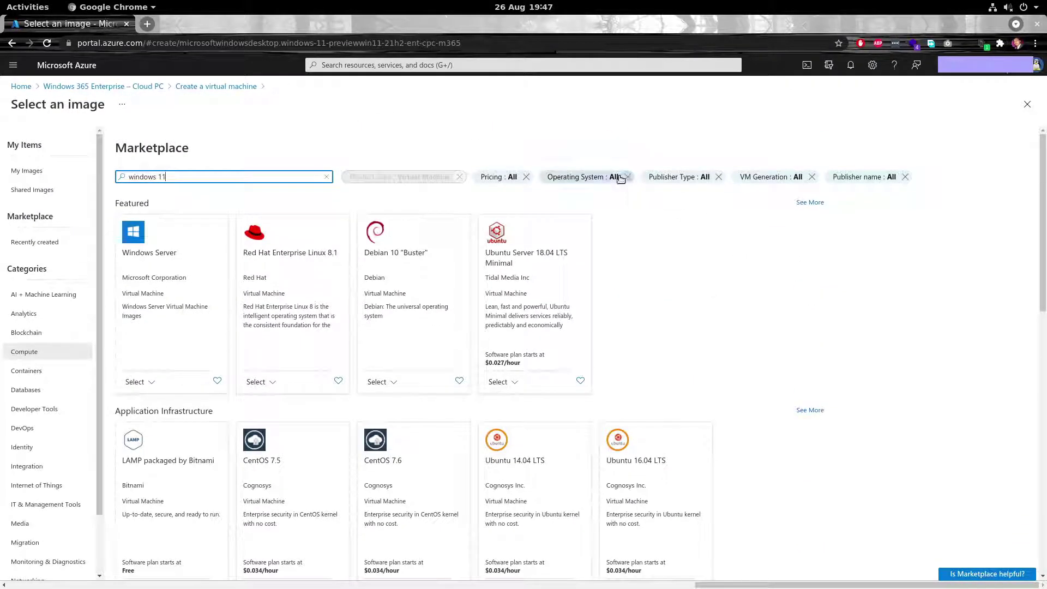
Filter the images to Others (Windows) only and pick Windows 11 Pro (Preview) - Gen2.
left_click(615, 178)
left_click(621, 193)
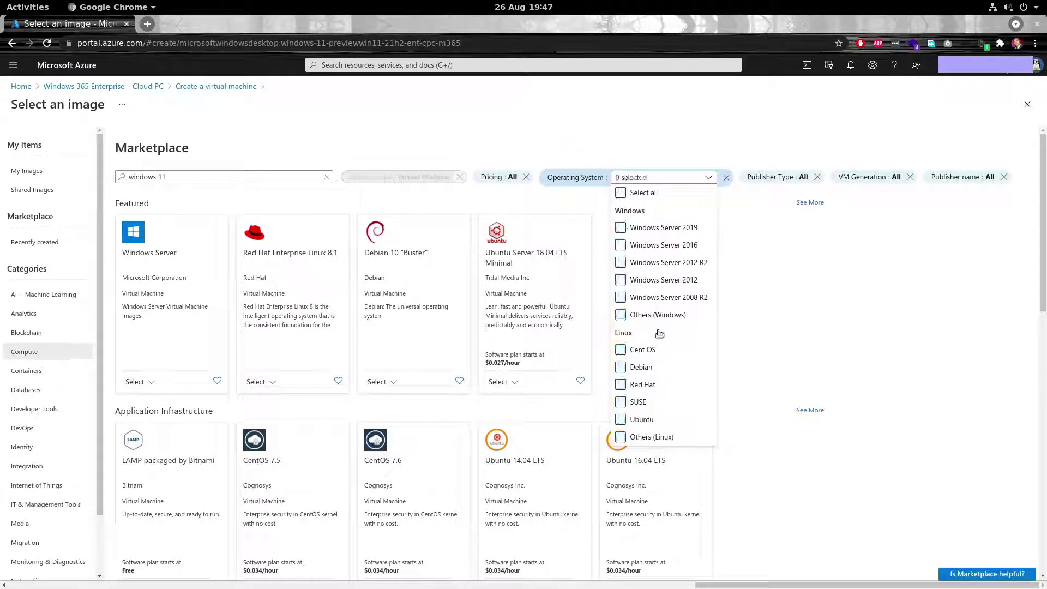
left_click(662, 316)
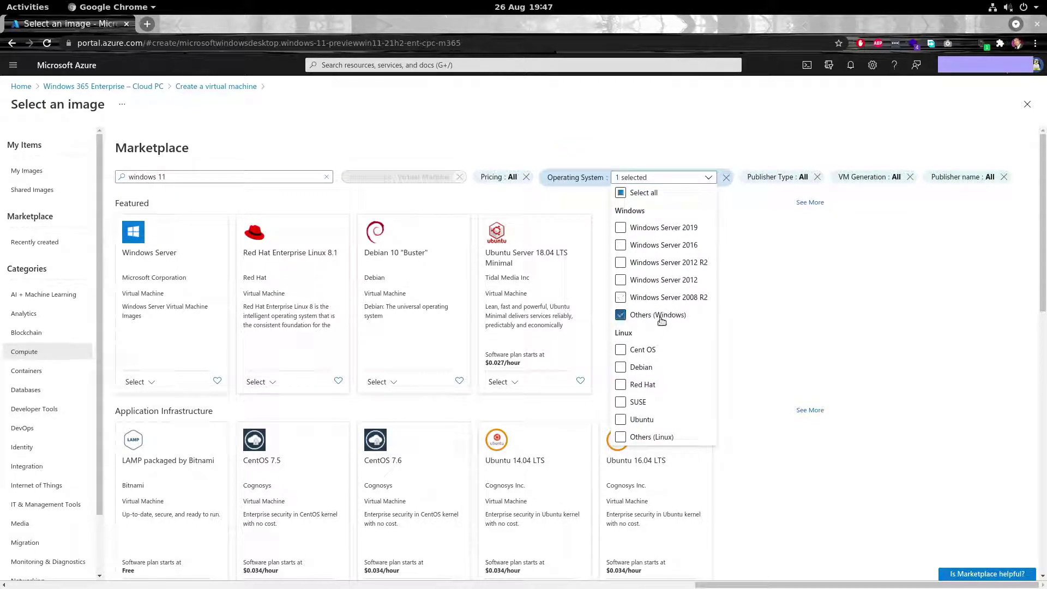
left_click(756, 282)
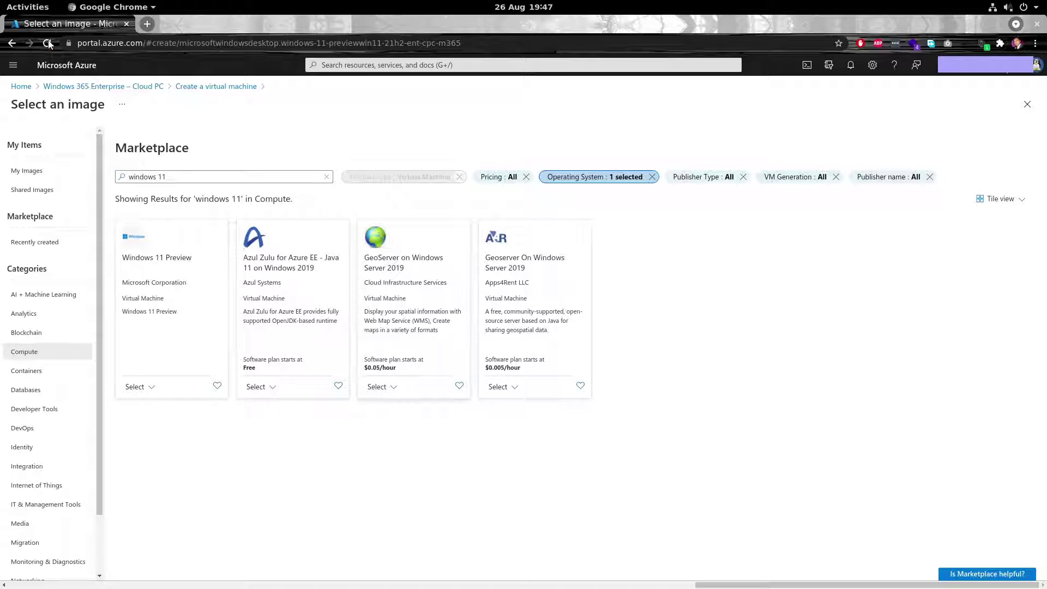
left_click(140, 386)
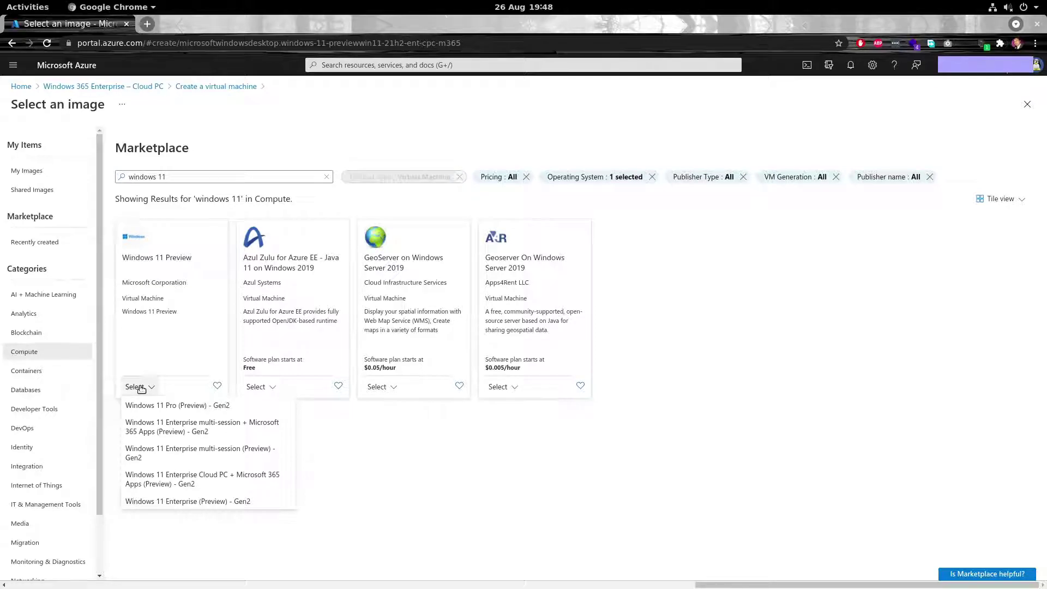
left_click(176, 406)
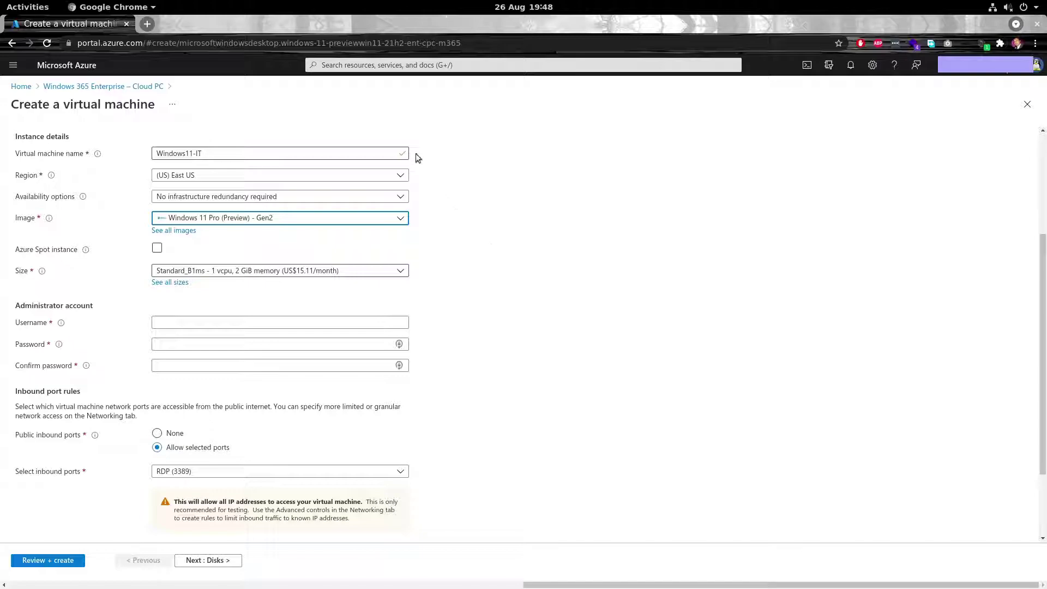
Enter administrator username 'it' with a first, too-short password attempt.
left_click(180, 322)
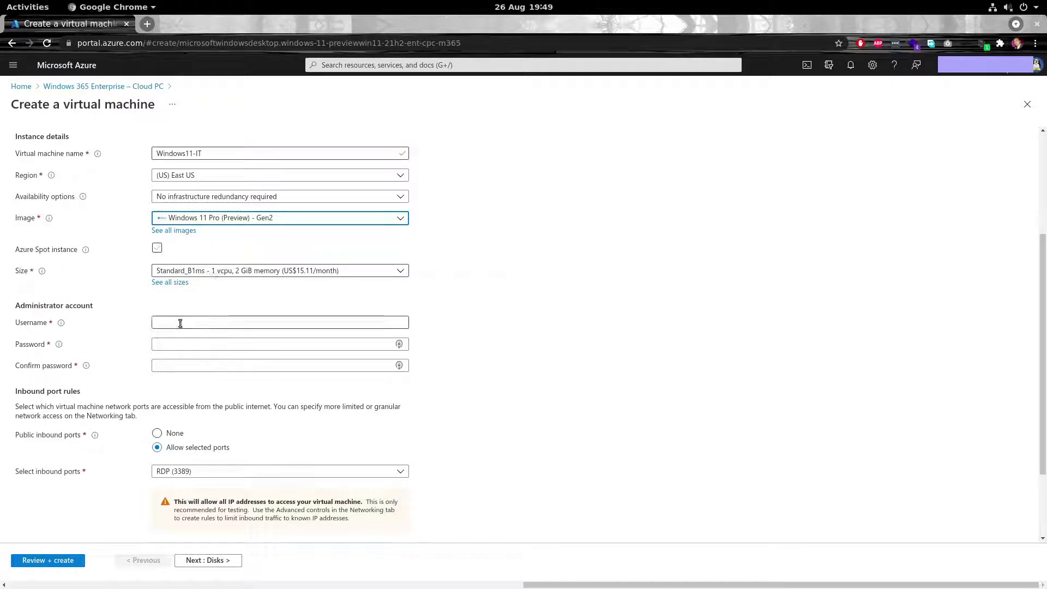
type("it")
key("Tab")
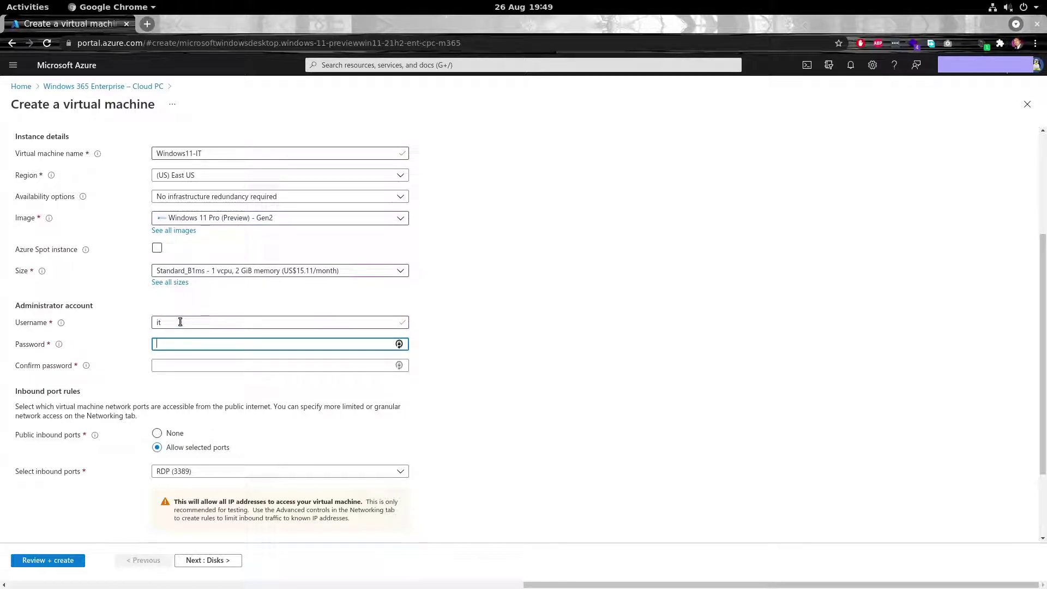
type("••")
key("Tab")
type("•")
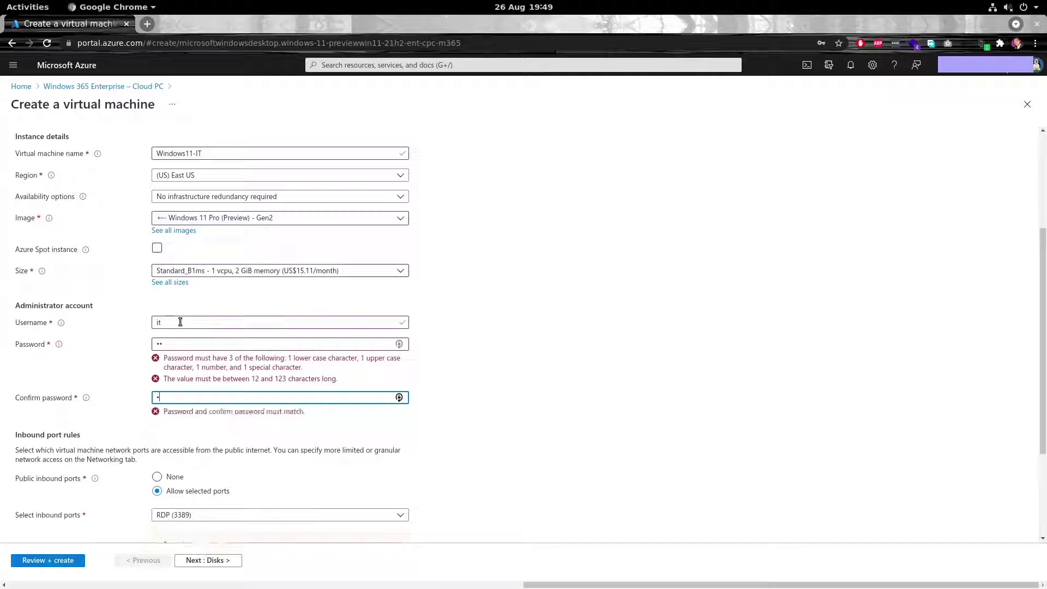
Replace it with a matching 12-character password in Password and Confirm password.
double_click(210, 341)
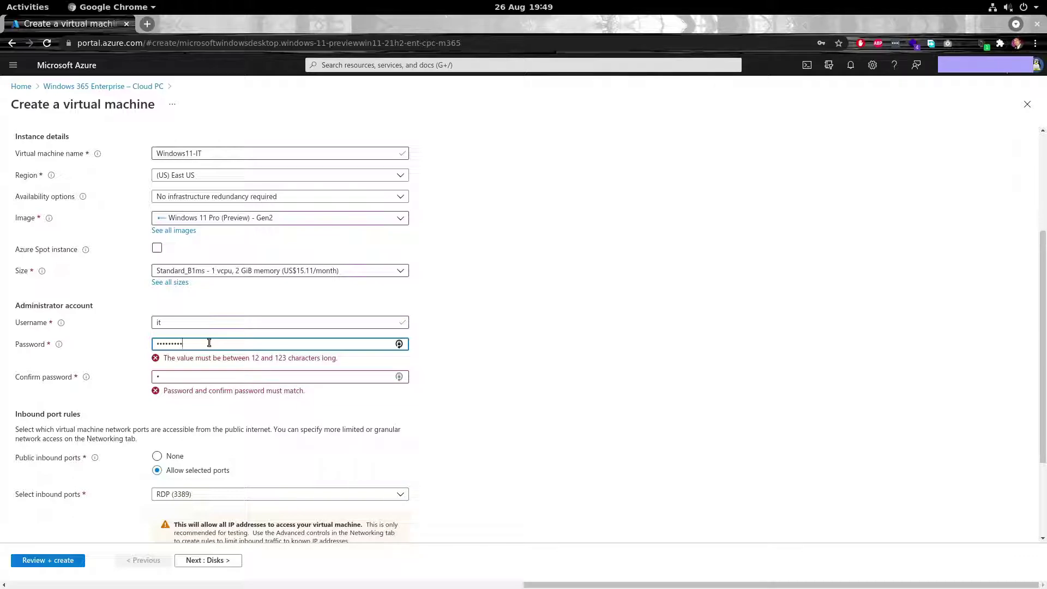
key("ctrl+a")
key("BackSpace")
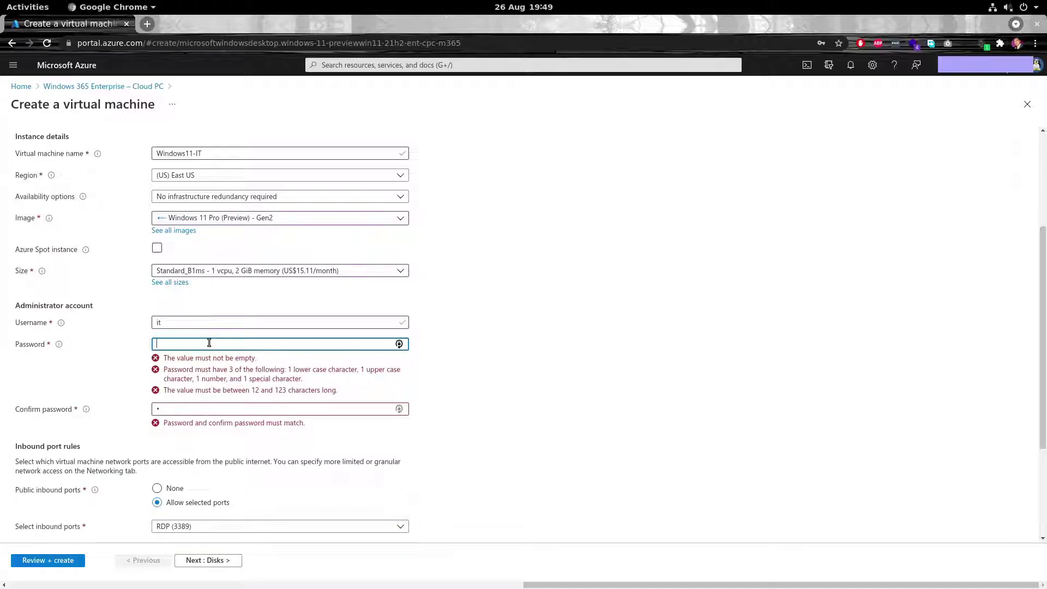
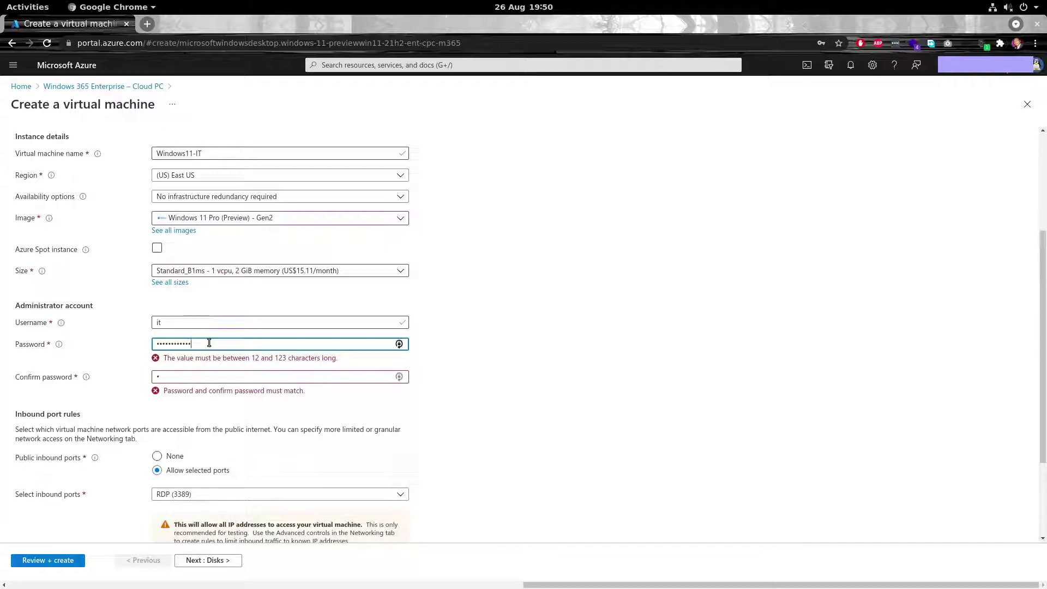
key("Tab")
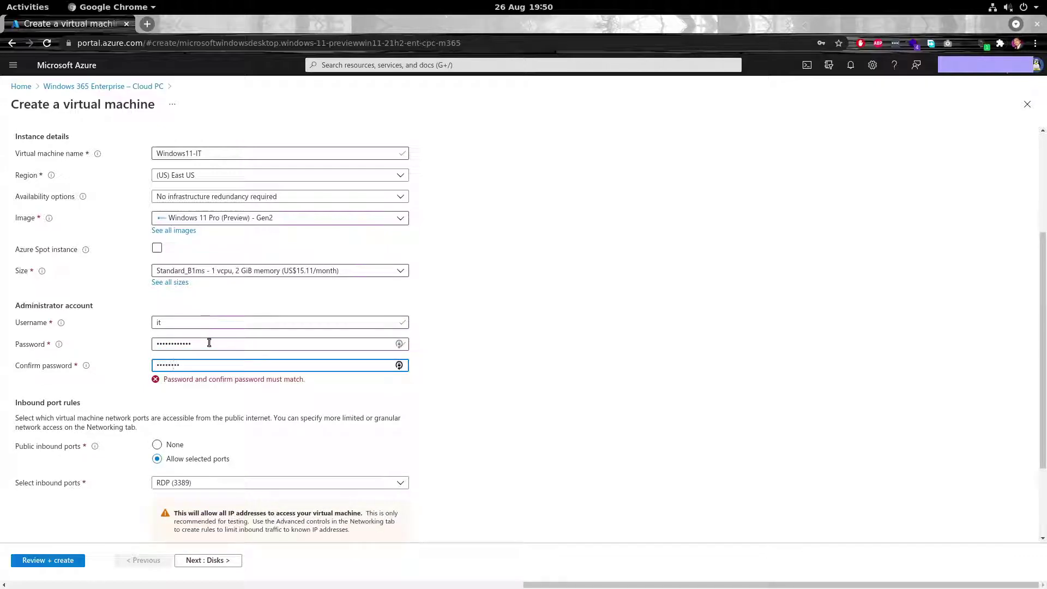
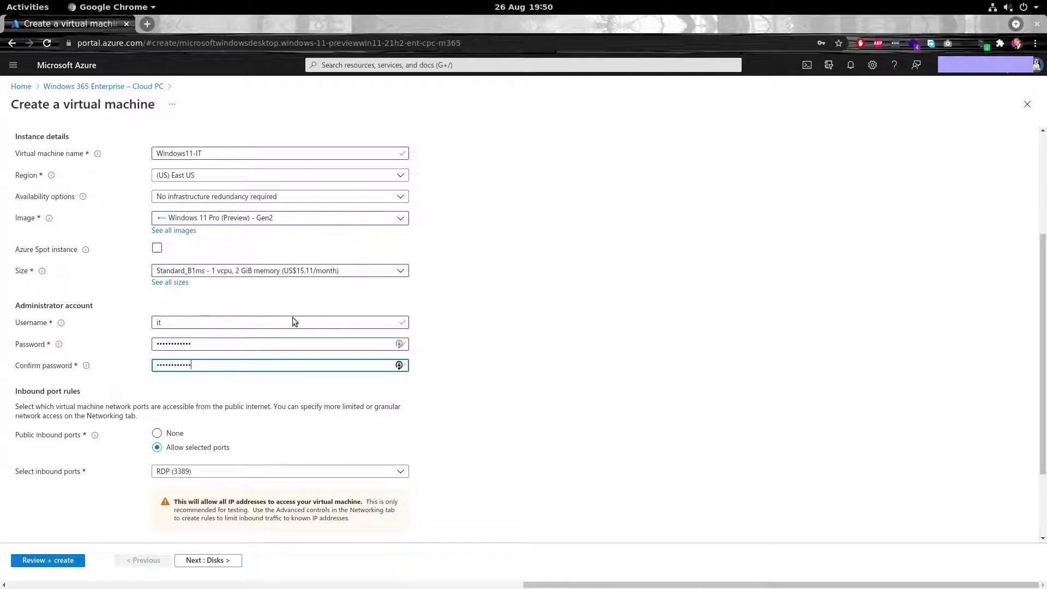
left_click(530, 317)
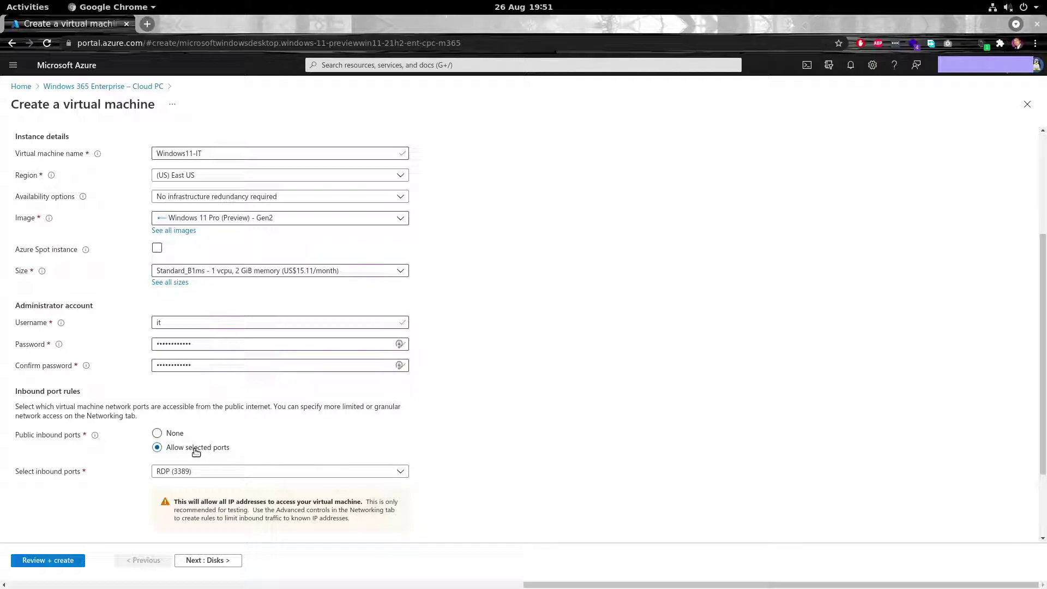
Leave RDP (3389) as the only inbound port, confirm multi-tenant licence eligibility, and go to Disks.
scroll(469, 414, "down", 4)
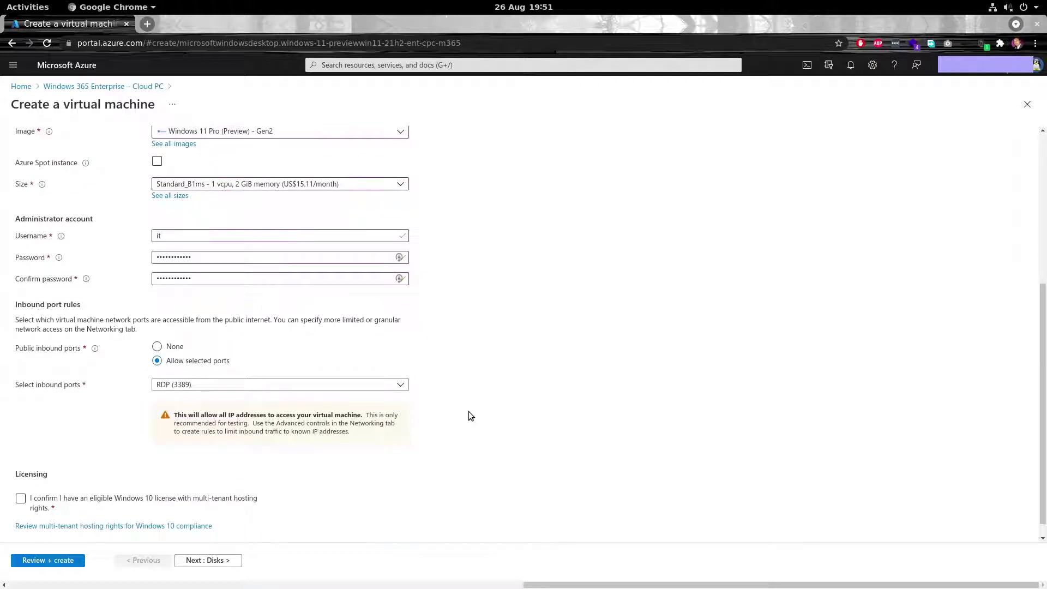
left_click(232, 370)
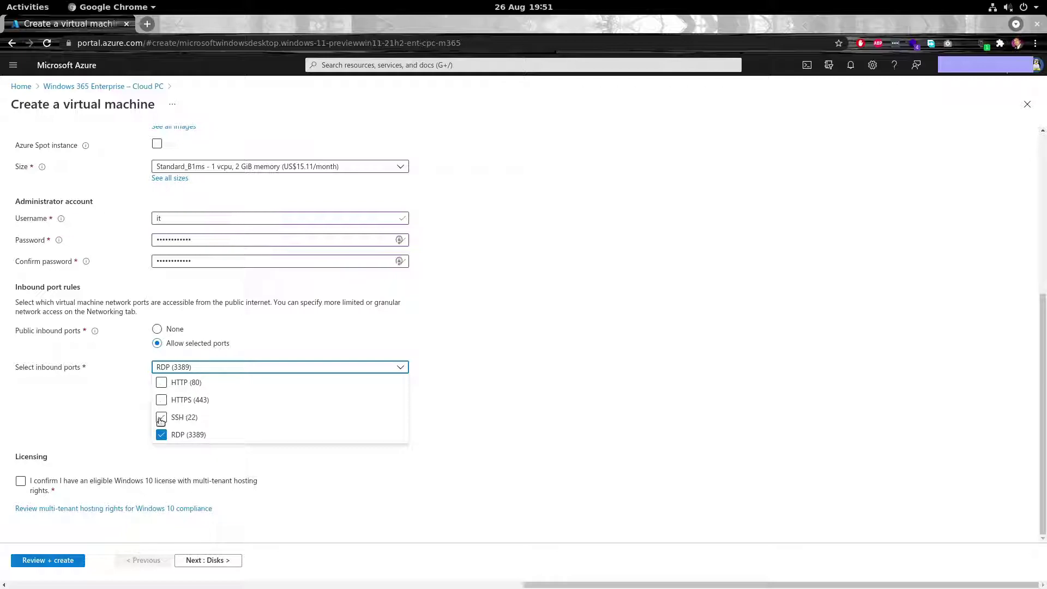
left_click(455, 406)
left_click(125, 486)
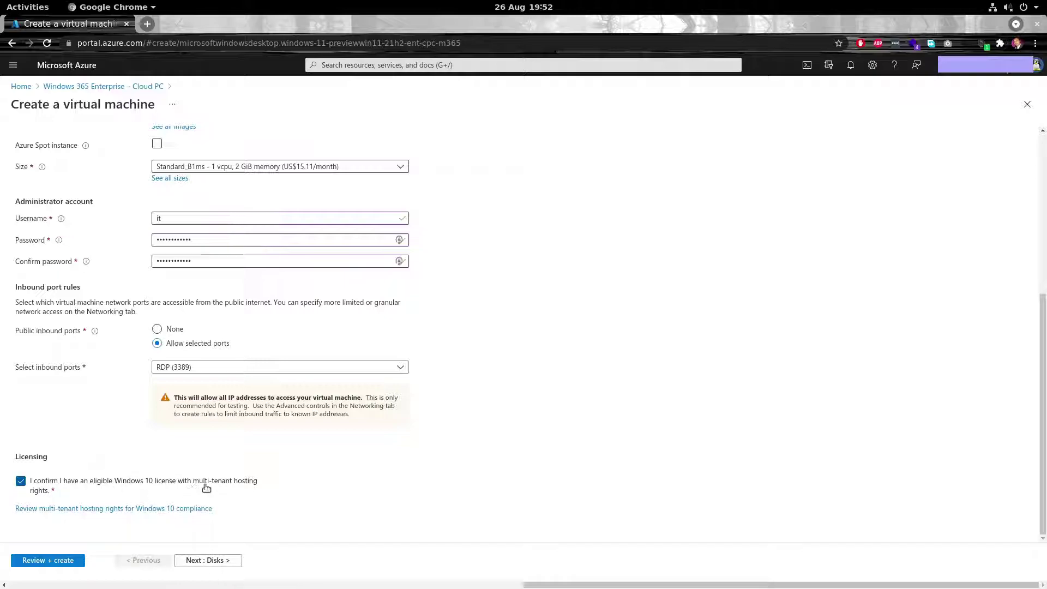
left_click(220, 561)
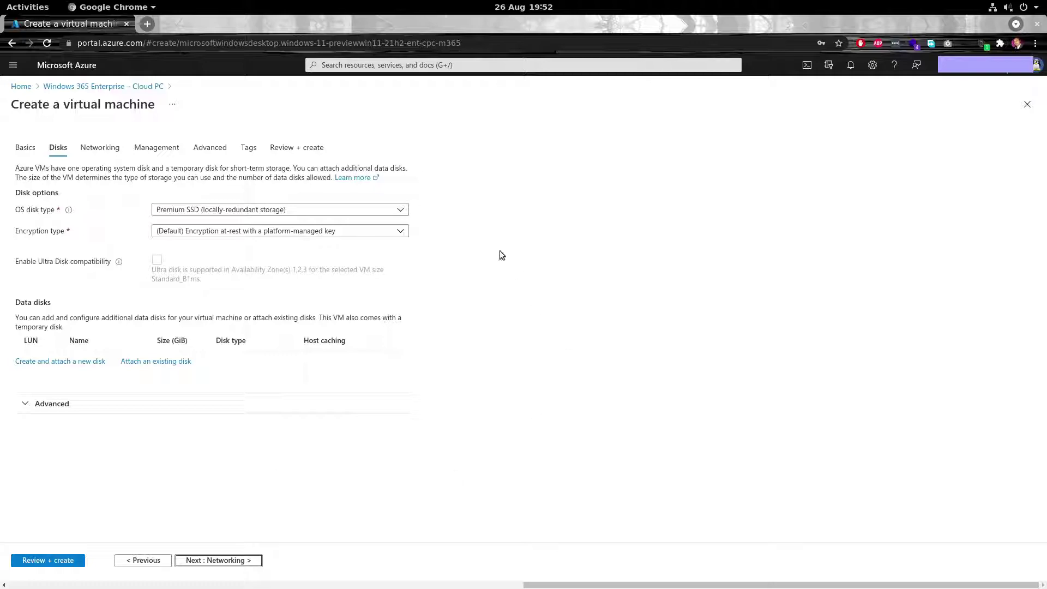
Set the OS disk to Standard SSD with default encryption and start a new data disk.
left_click(401, 211)
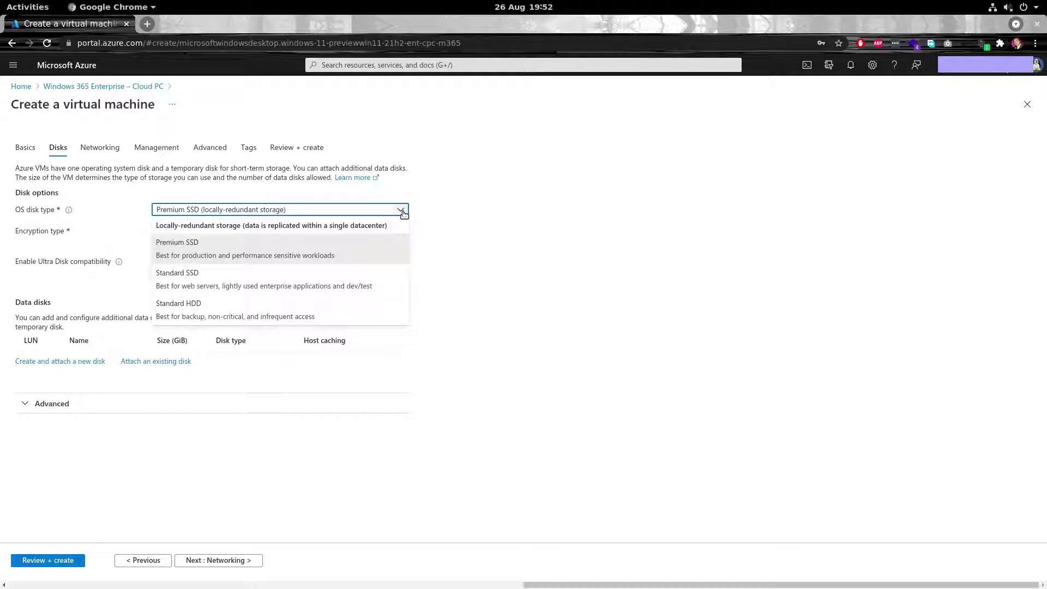
left_click(302, 287)
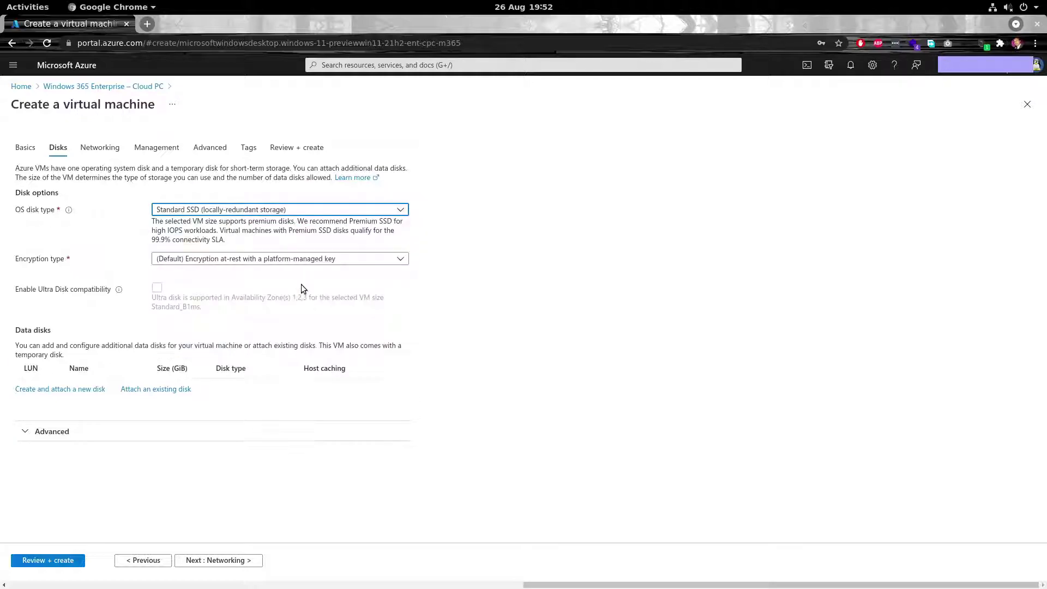
left_click(396, 261)
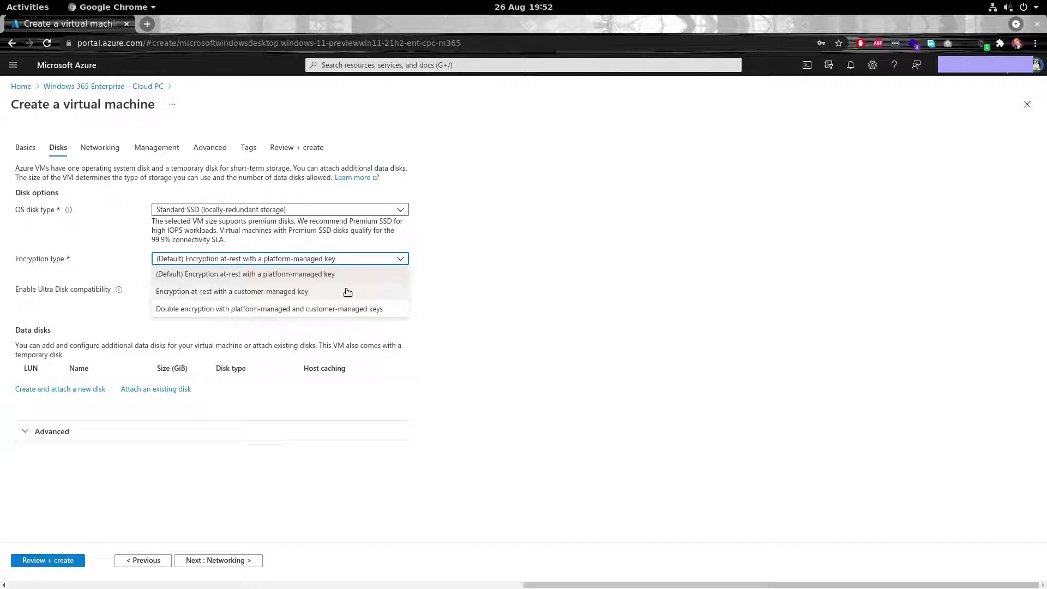
left_click(472, 294)
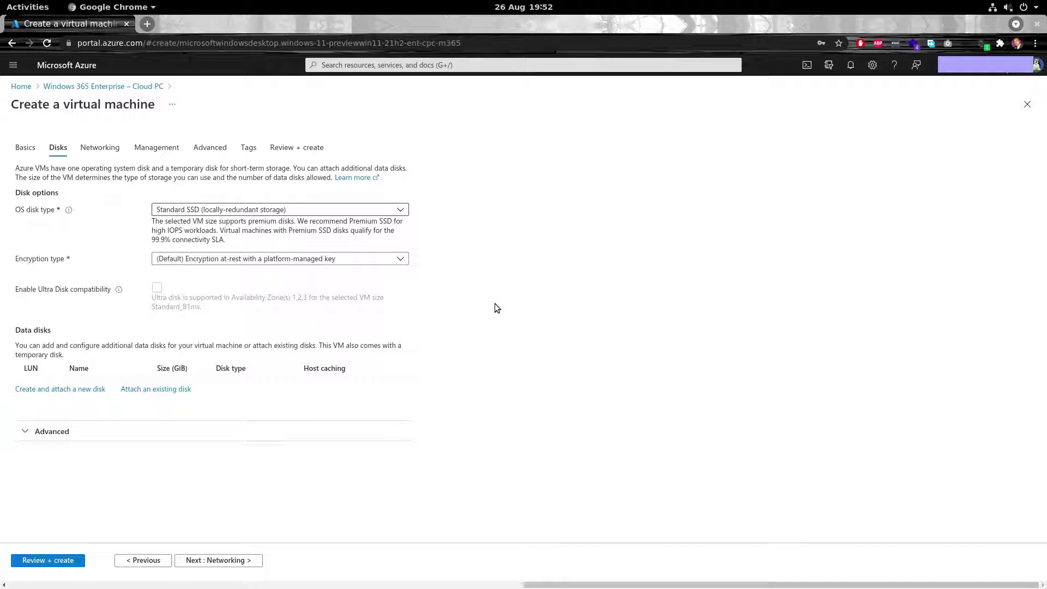
left_click(87, 389)
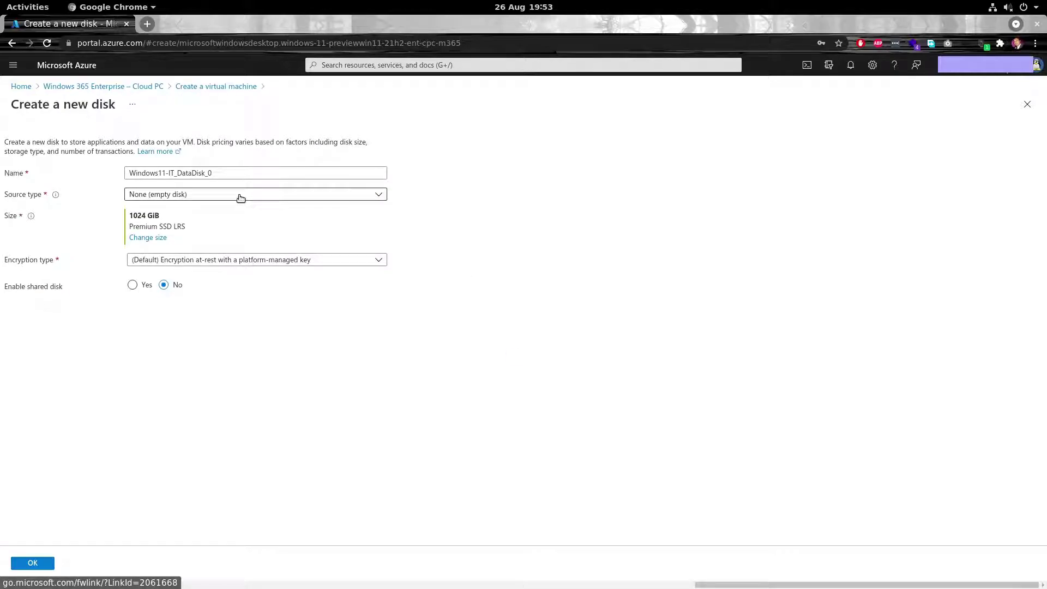
Set the new disk's source type to Snapshot, find no snapshots, and bring up disk sizes.
left_click(299, 197)
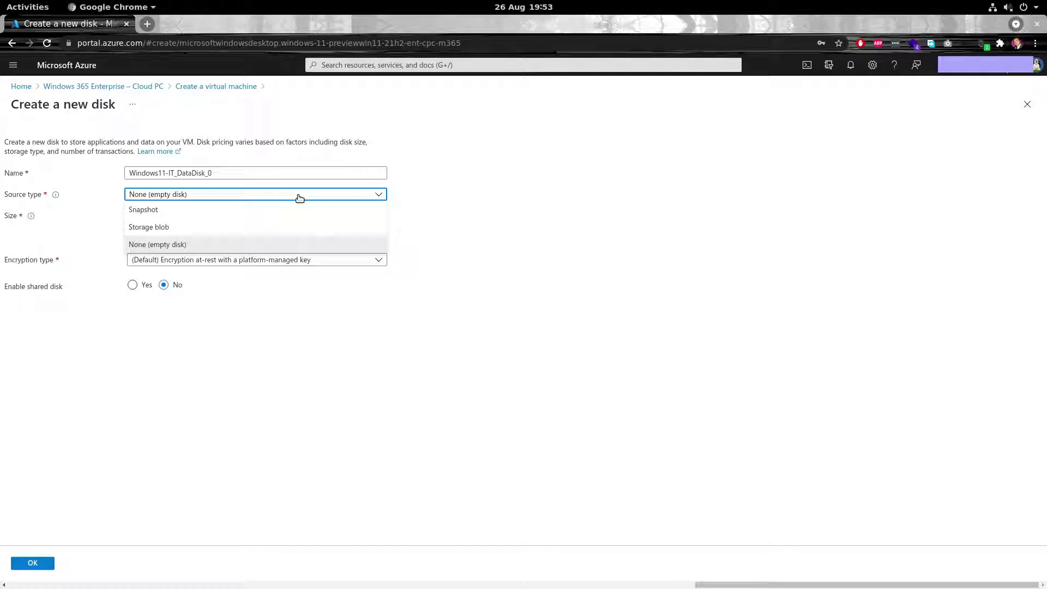
left_click(194, 228)
left_click(327, 195)
left_click(317, 209)
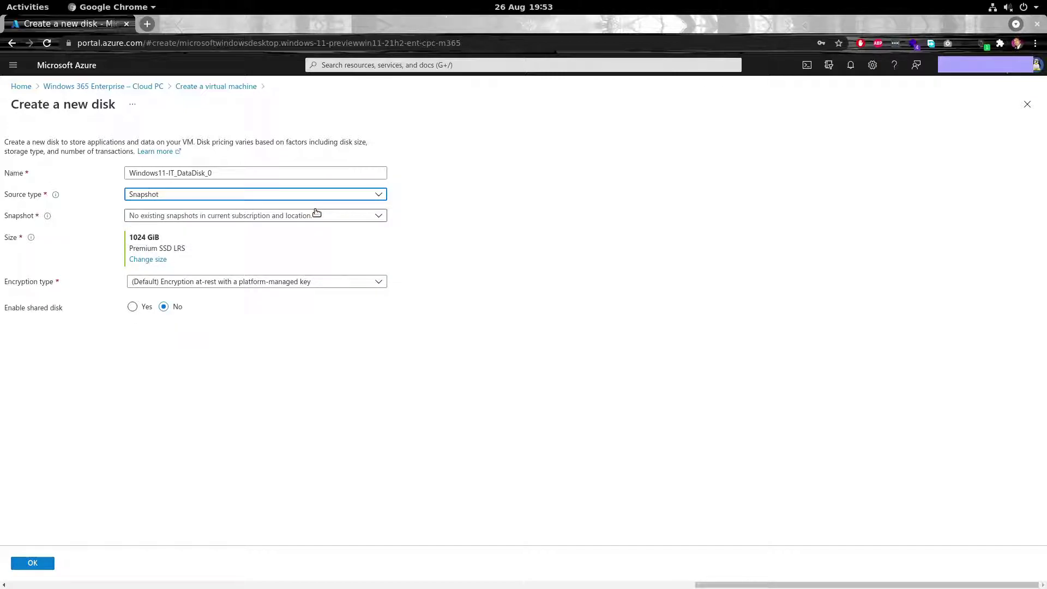
left_click(300, 219)
left_click(301, 220)
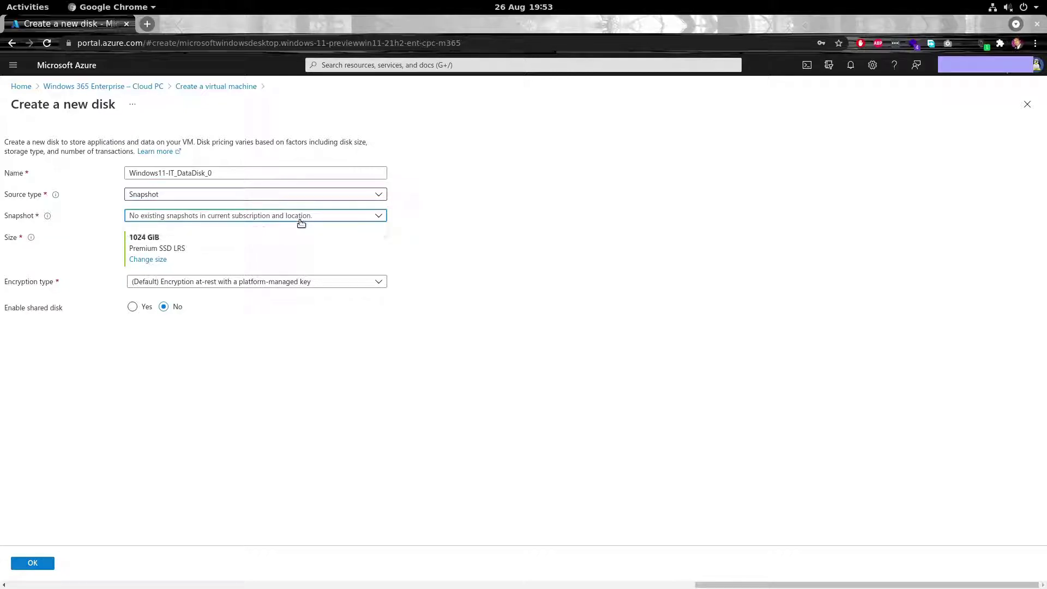
left_click(159, 260)
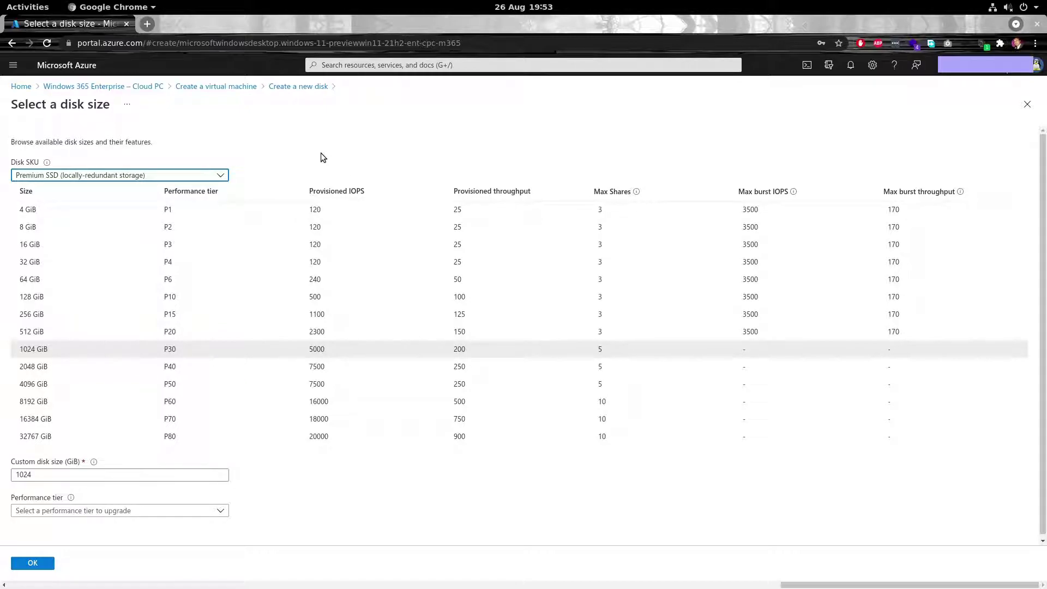
Choose 64 GiB Premium SSD LRS as the data disk size.
left_click(197, 279)
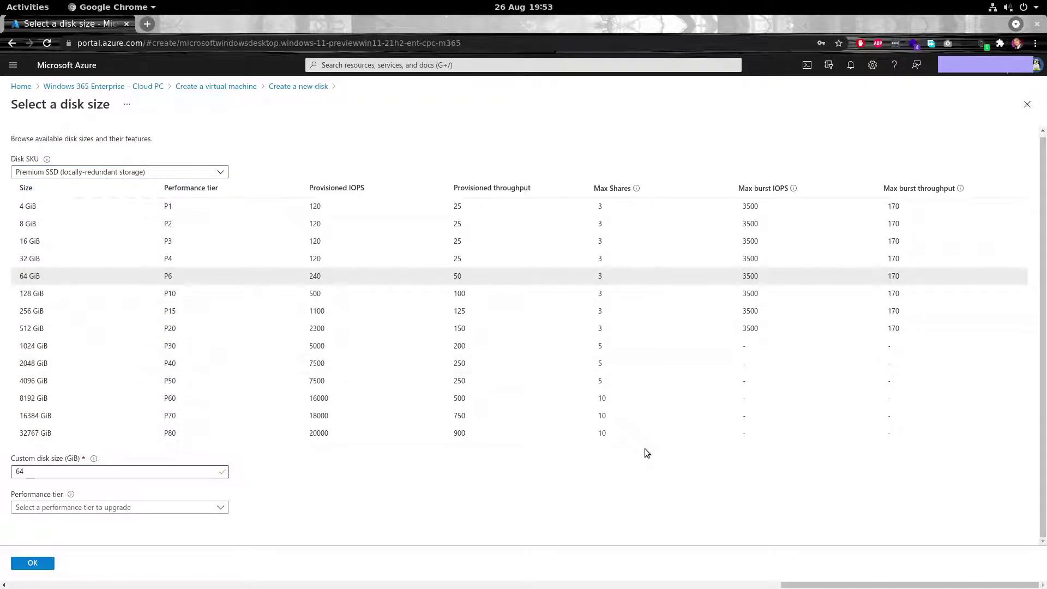
left_click(32, 564)
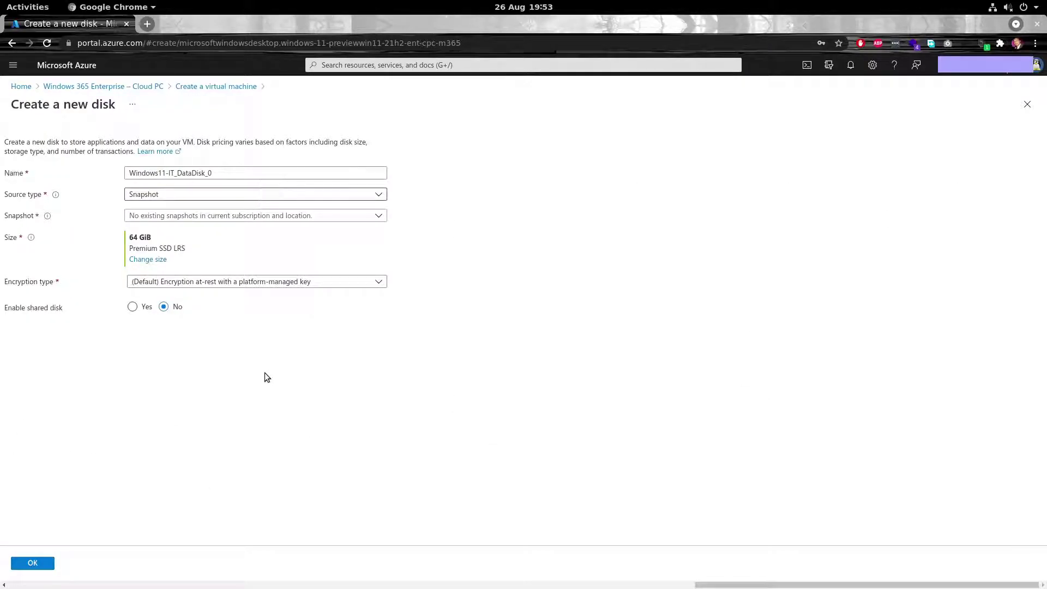
Change the data disk source to None (empty disk) and attach it at LUN 0.
left_click(297, 282)
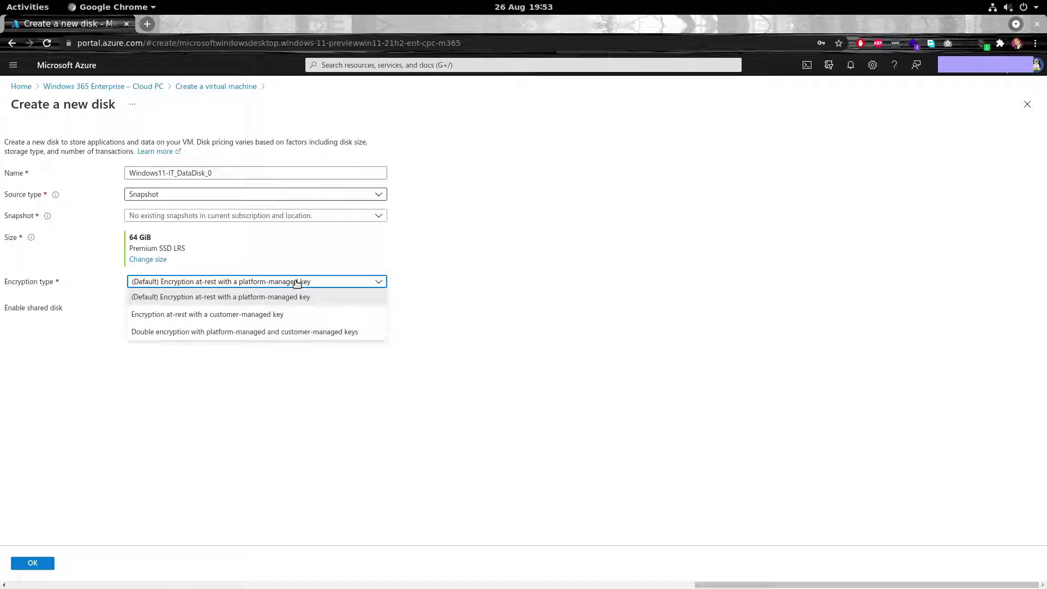
left_click(297, 282)
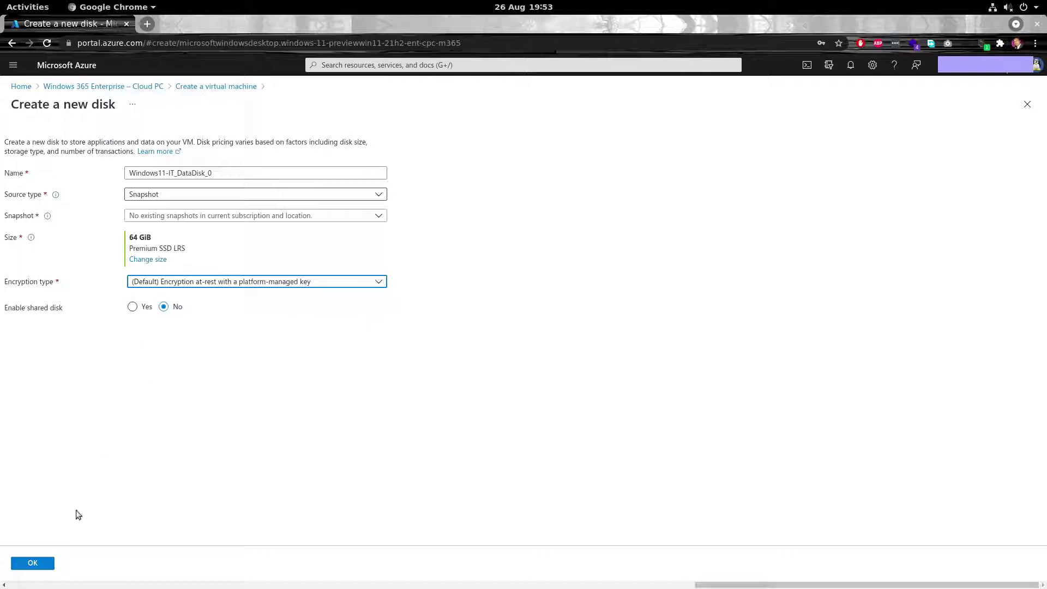
left_click(33, 563)
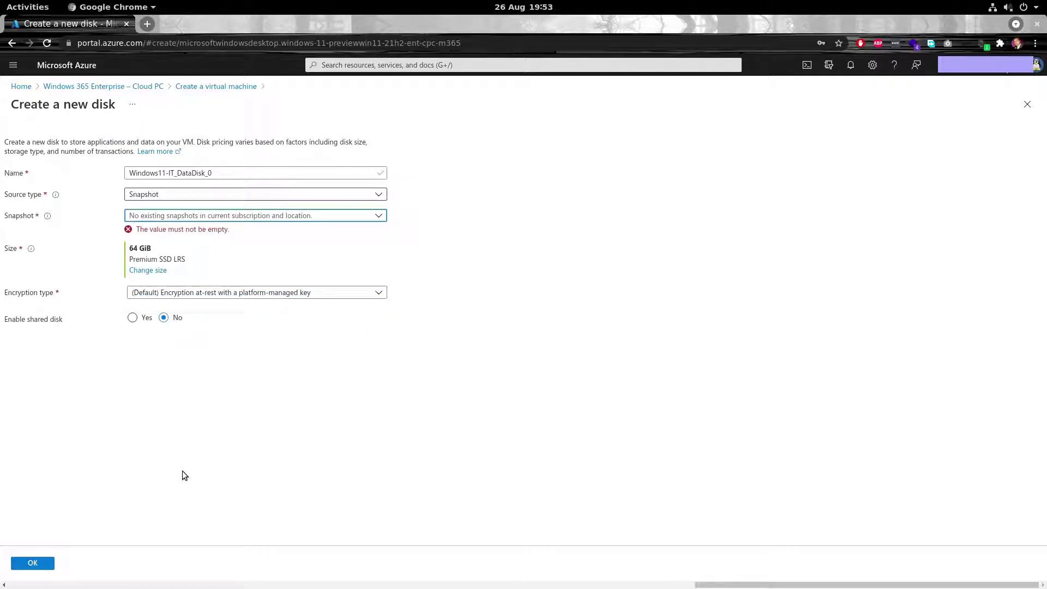
left_click(300, 198)
left_click(255, 245)
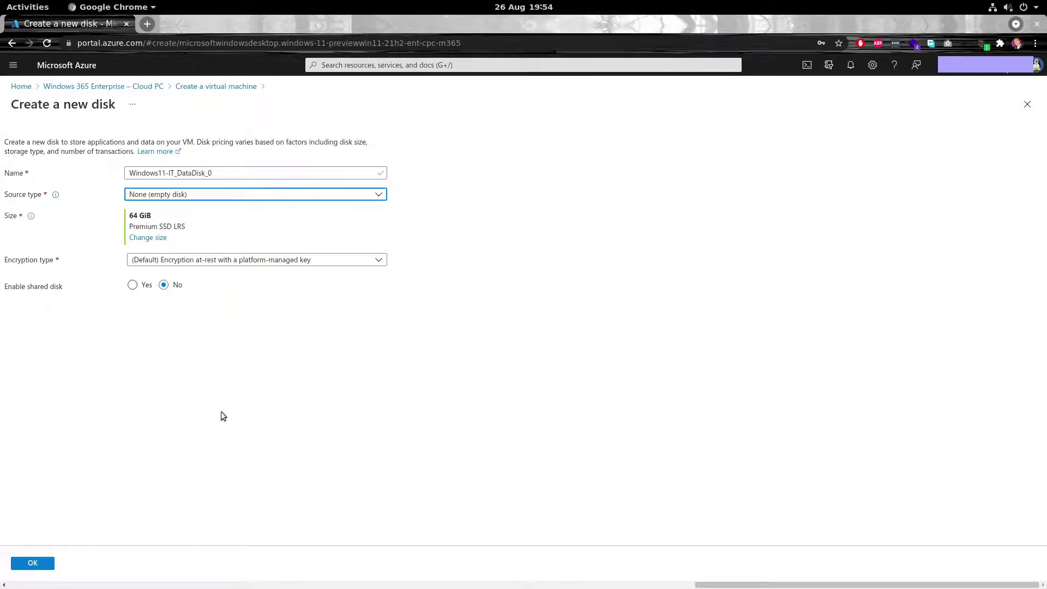
left_click(34, 563)
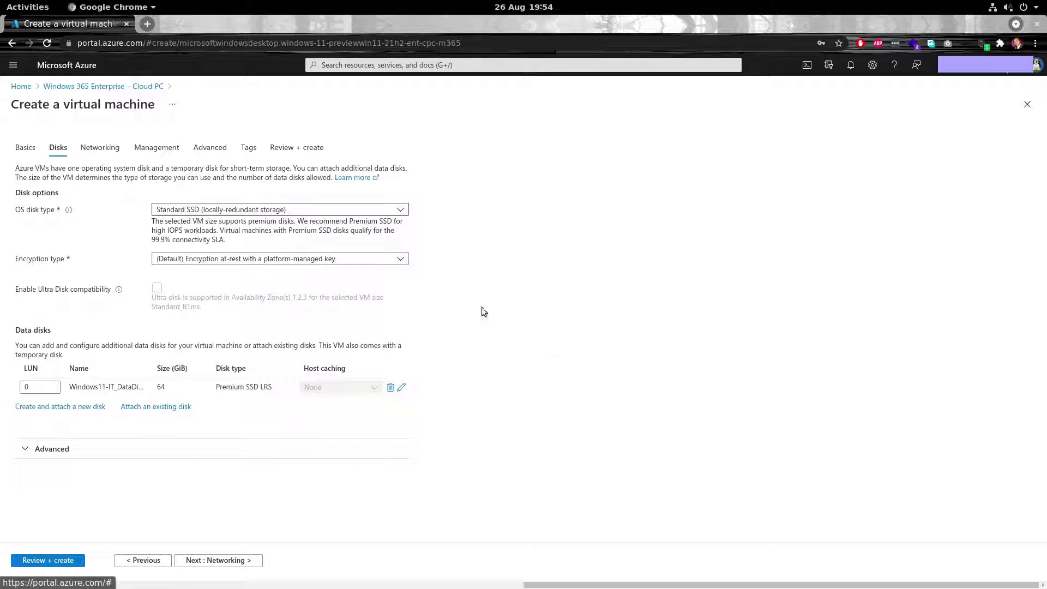
Keep the Standard SSD OS disk with advanced options hidden and continue to Networking.
left_click(312, 210)
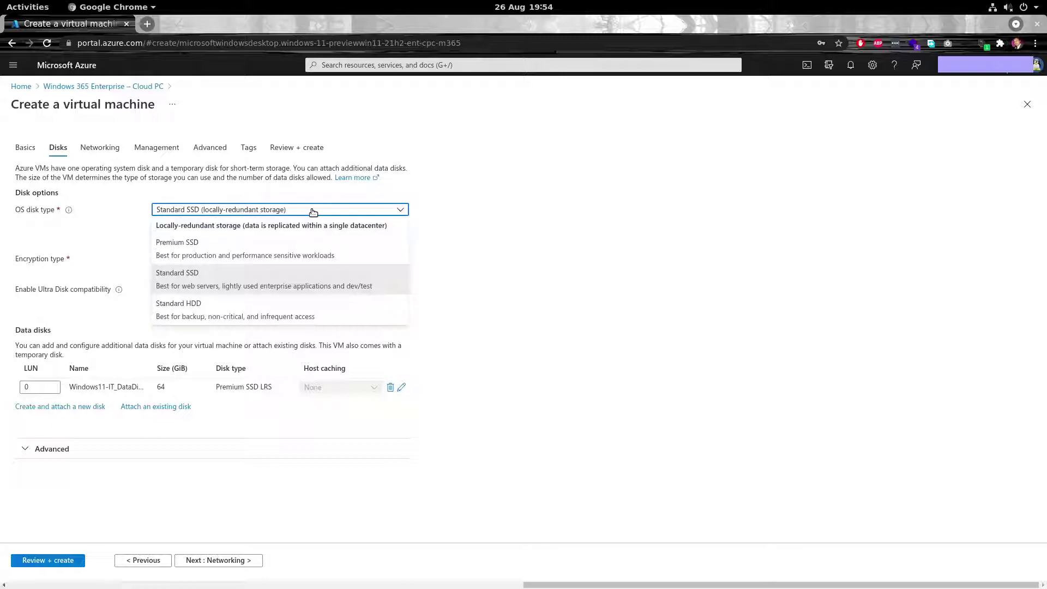
left_click(506, 263)
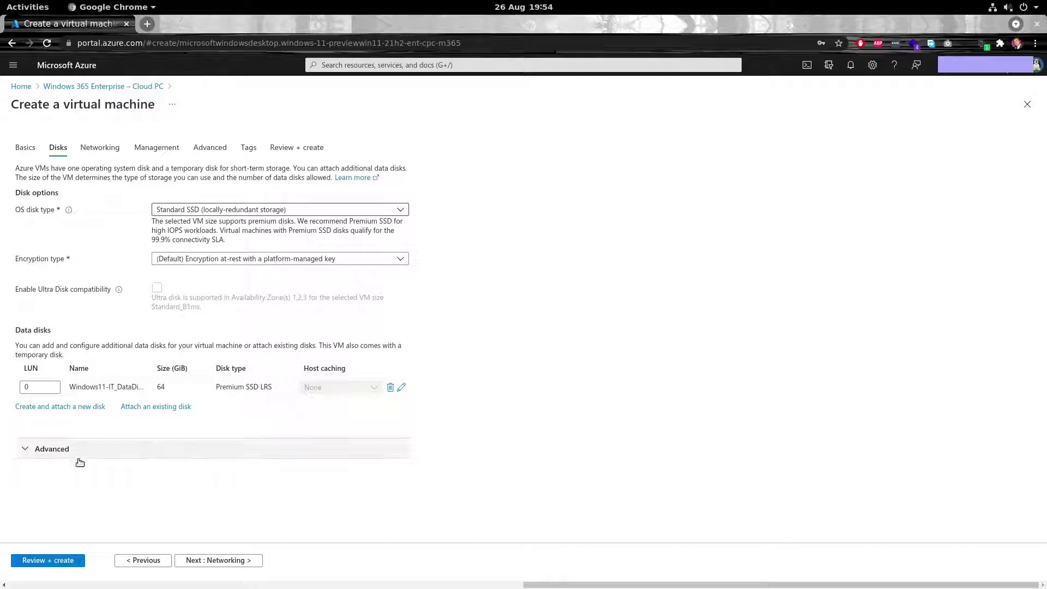
left_click(52, 451)
left_click(51, 451)
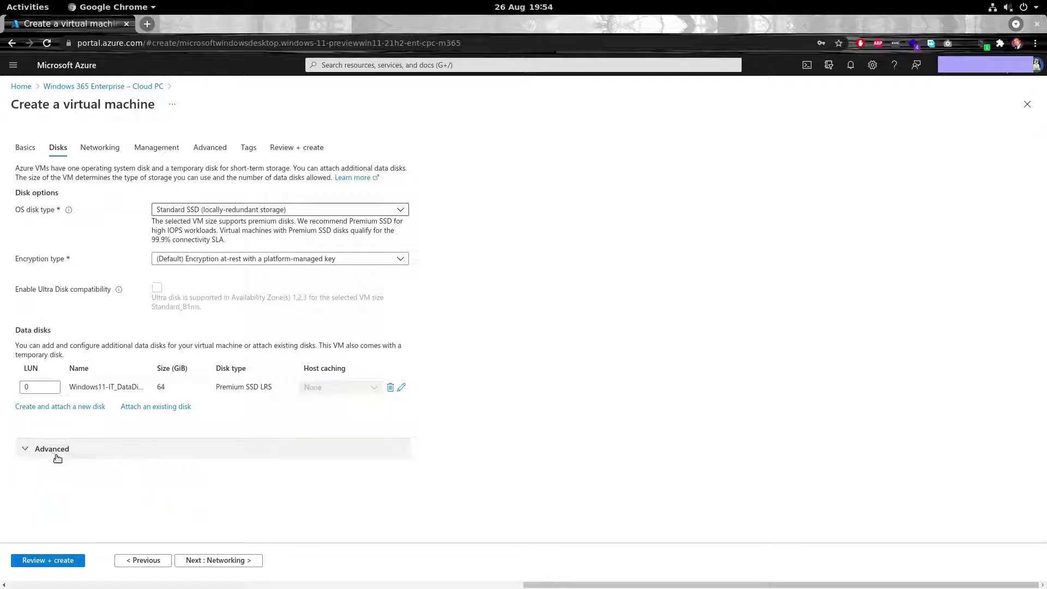
left_click(215, 560)
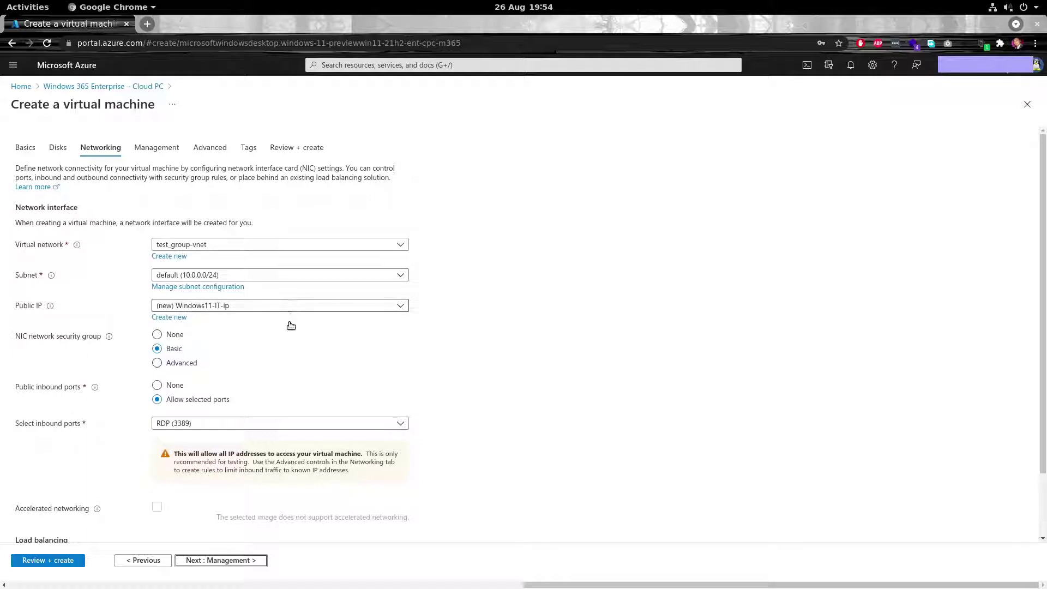
Keep test_group-vnet, default (10.0.0.0/24) subnet and new Windows11-IT-ip, then continue to Management.
left_click(341, 244)
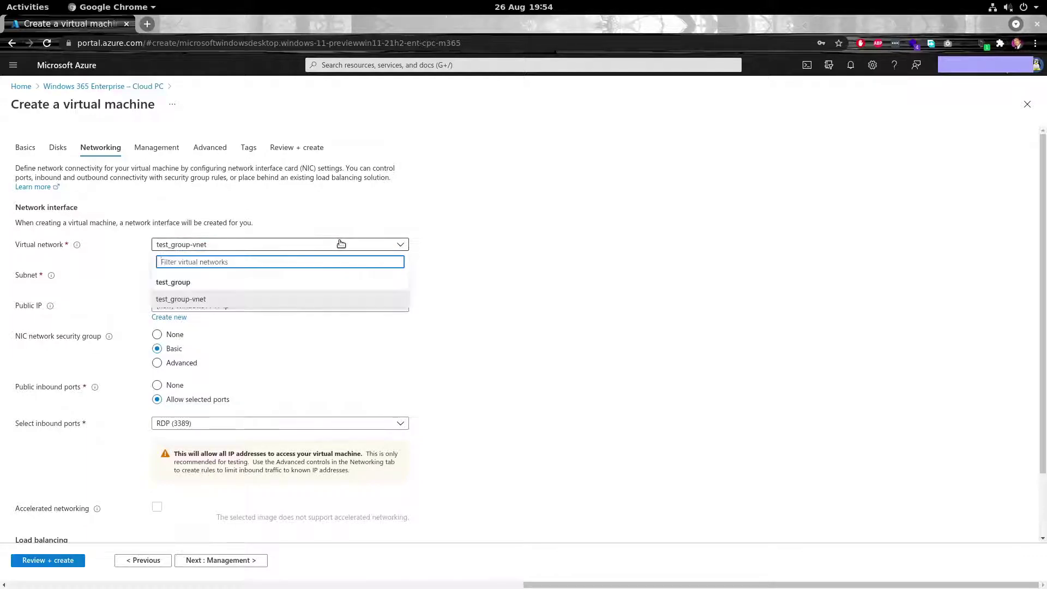
left_click(462, 261)
left_click(362, 278)
left_click(438, 286)
left_click(364, 306)
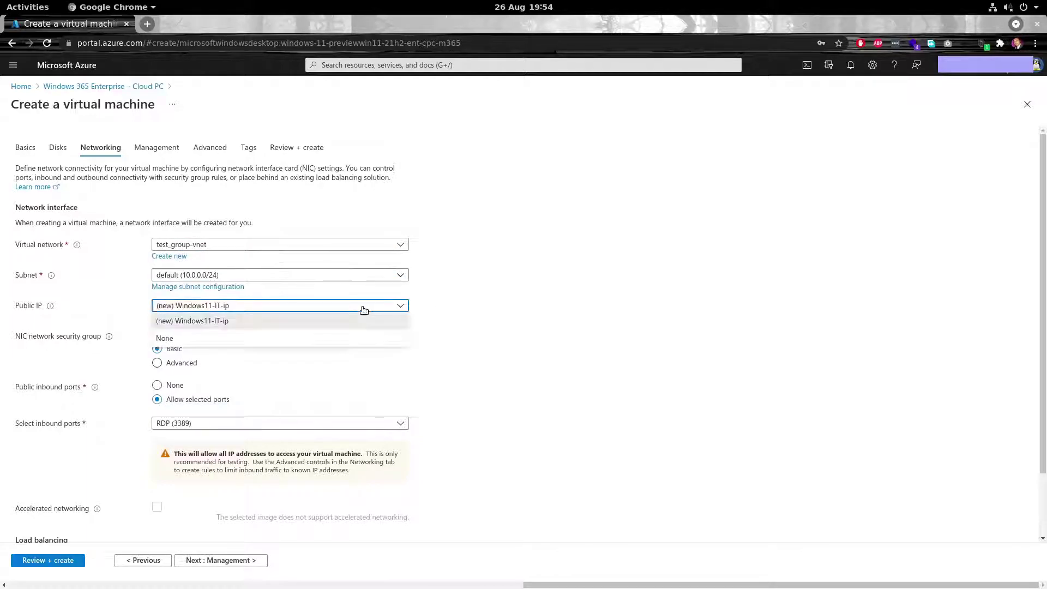
left_click(486, 315)
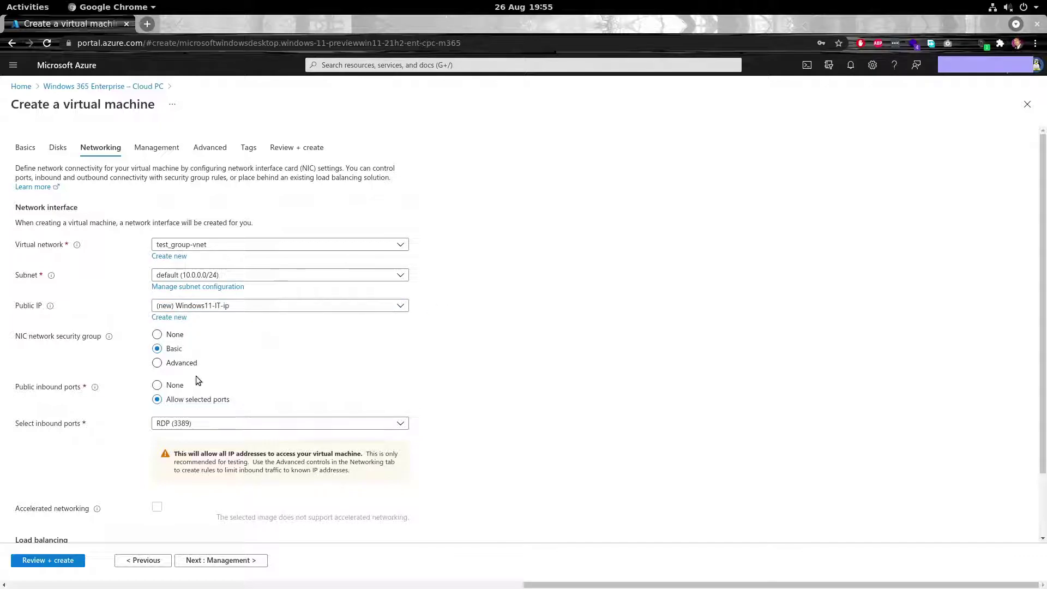
scroll(398, 416, "down", 2)
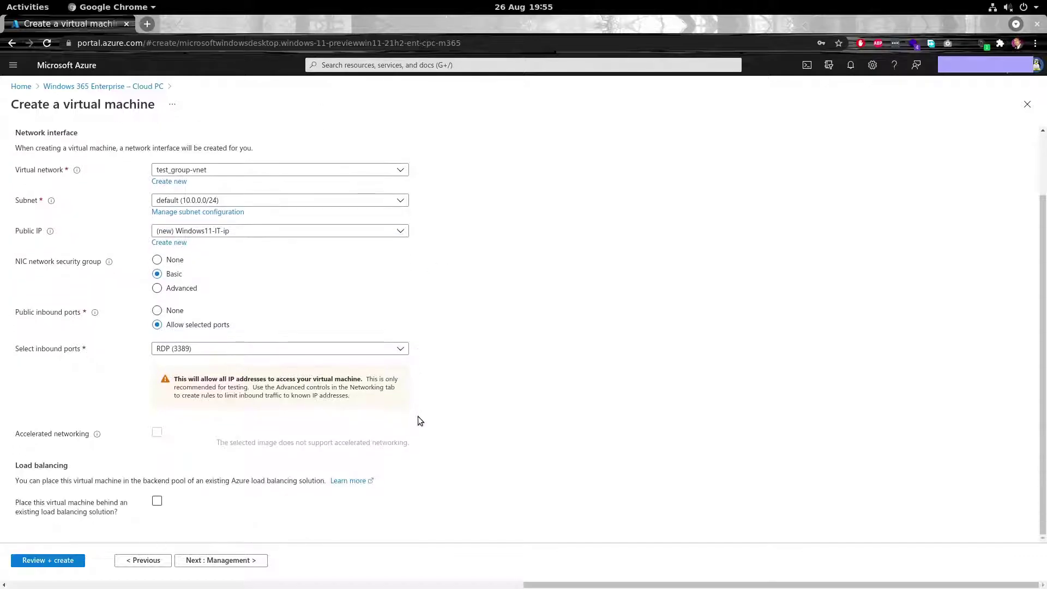
left_click(246, 559)
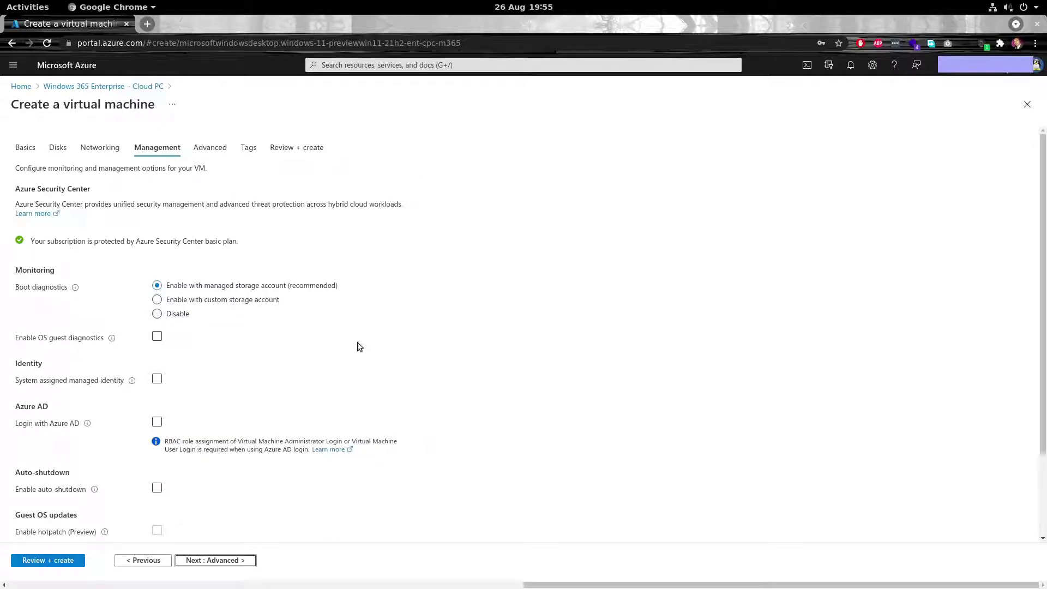
Choose Manual updates for patch orchestration, then pass through Advanced to the Tags page.
scroll(357, 338, "down", 2)
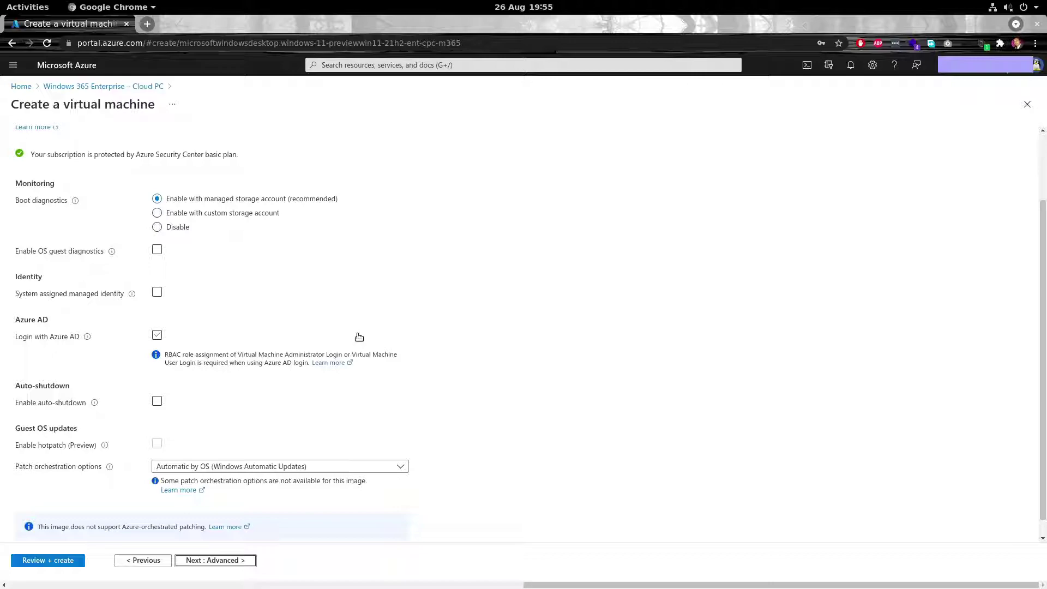
scroll(343, 279, "down", 1)
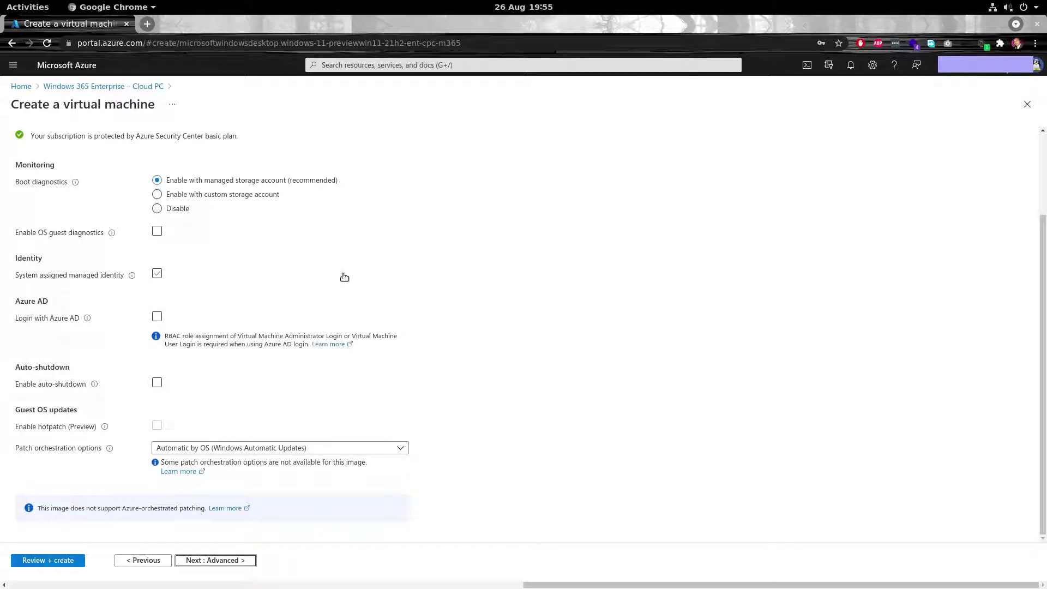
left_click(382, 449)
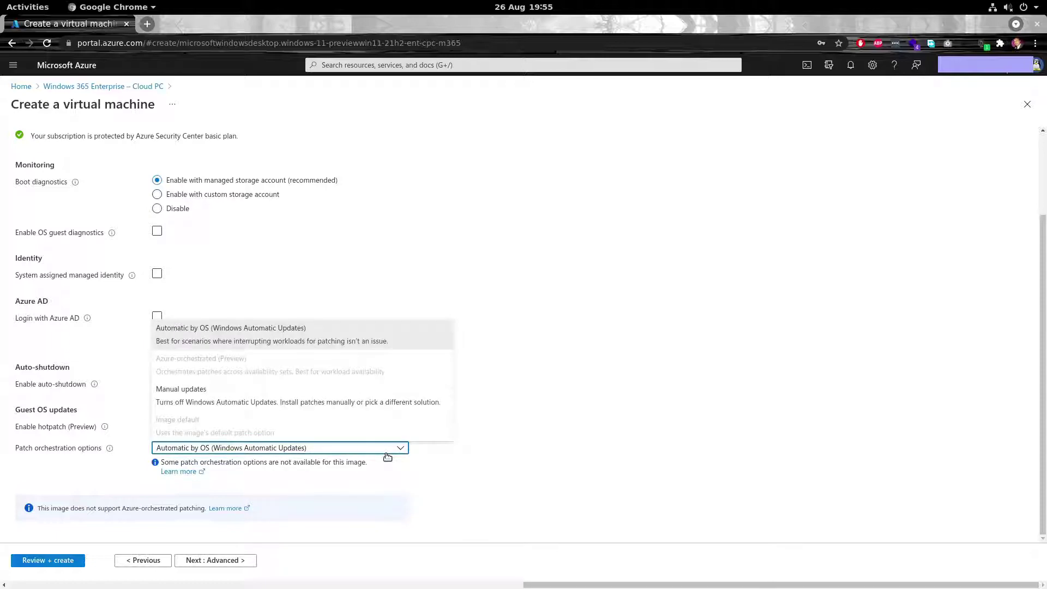
left_click(349, 400)
left_click(218, 560)
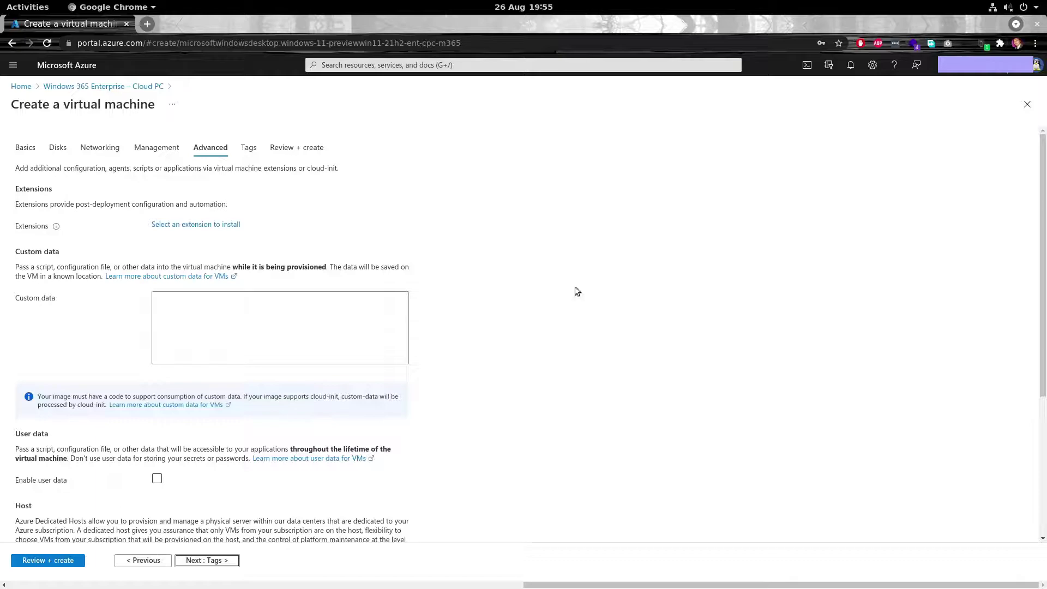
scroll(469, 363, "down", 5)
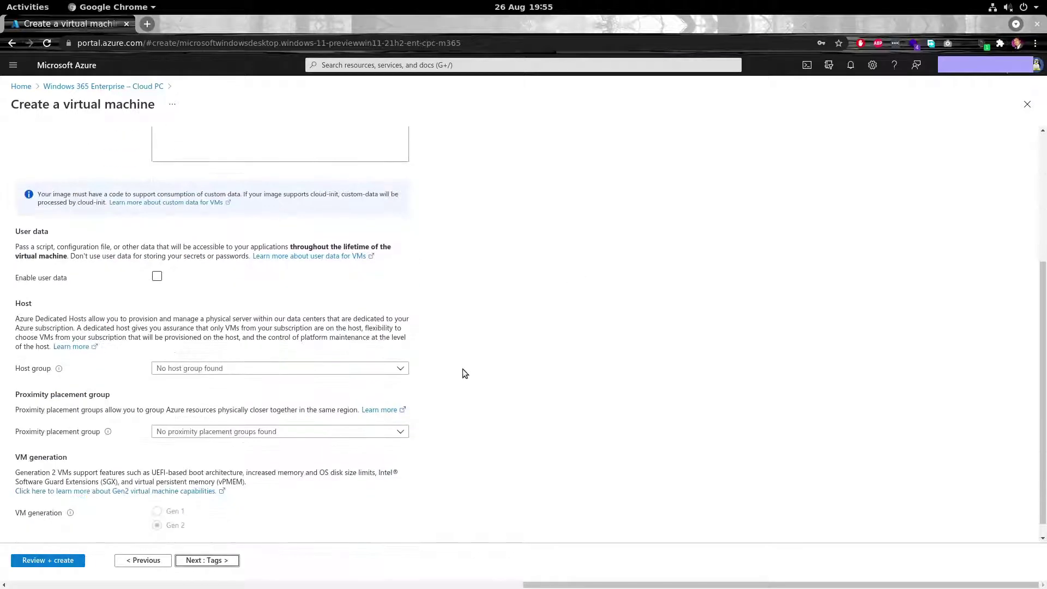
left_click(207, 560)
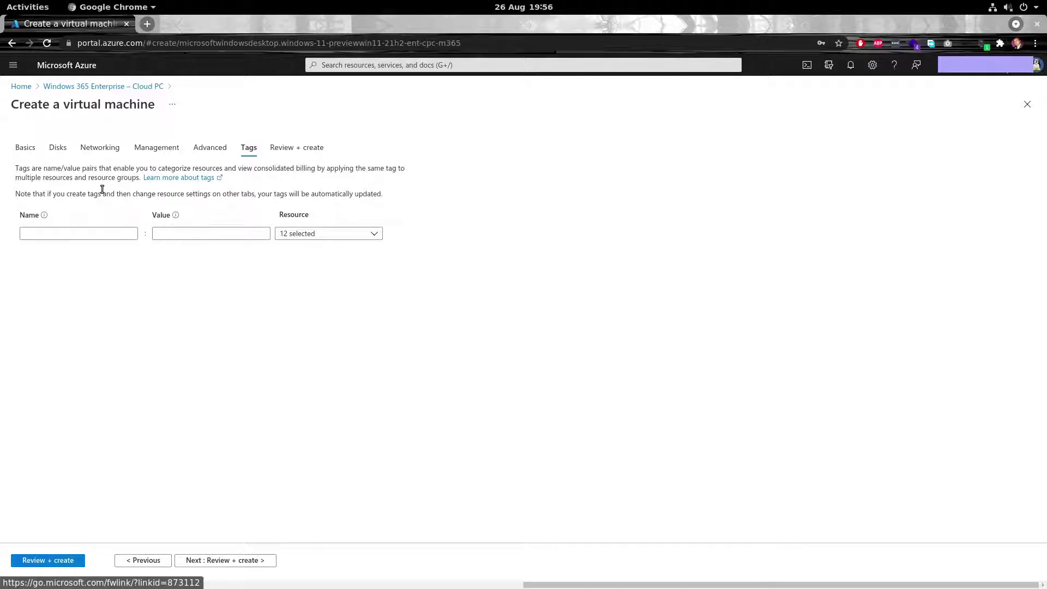
Add the tag test = test-cloud-pc and run validation on Review + create.
left_click(111, 233)
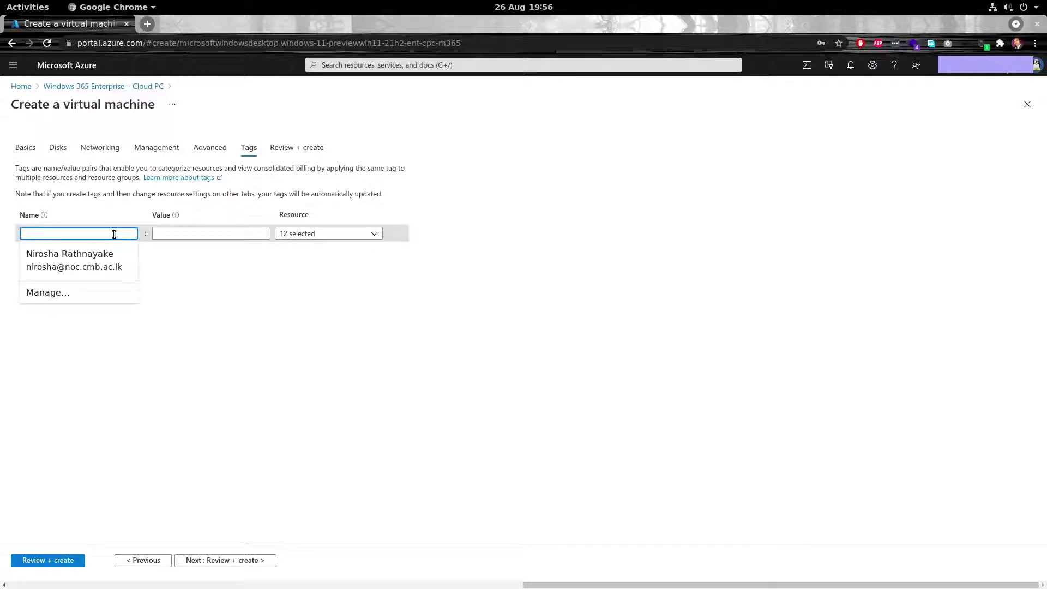
type("test")
key("Tab")
type("test")
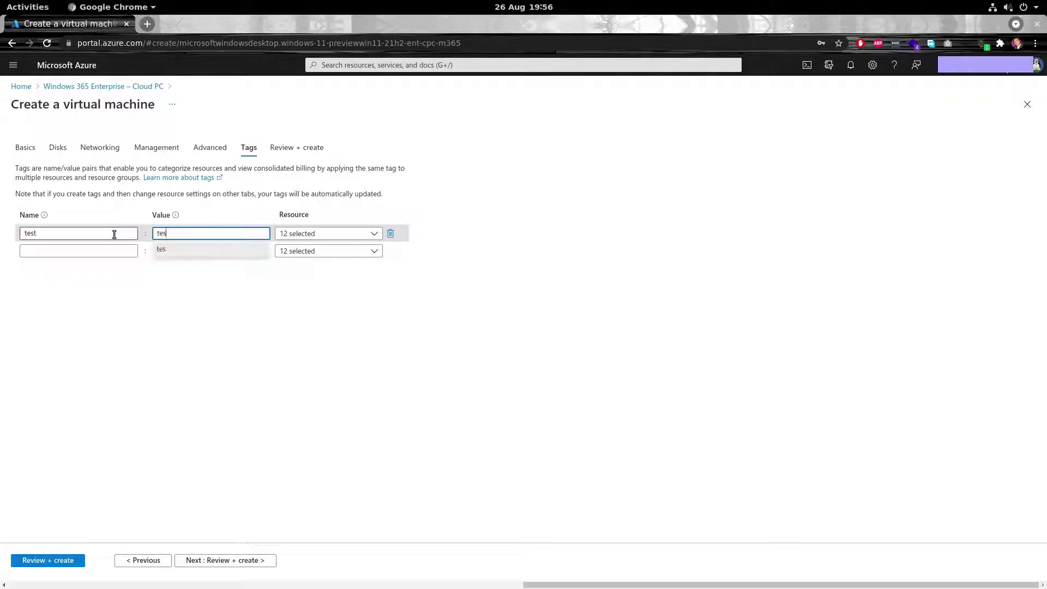
type("-cloud-pc")
left_click(114, 234)
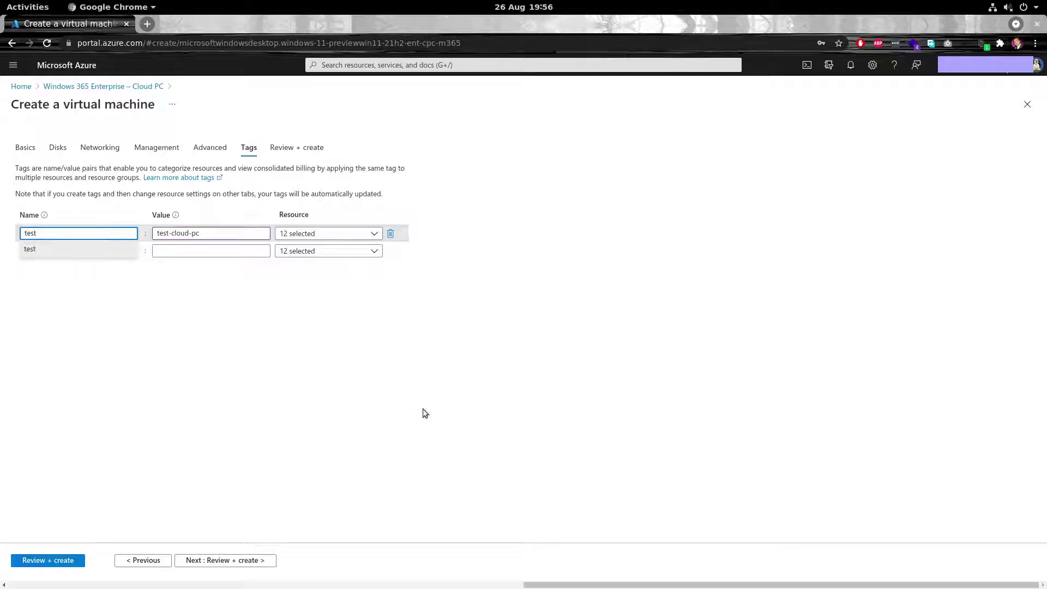
left_click(230, 562)
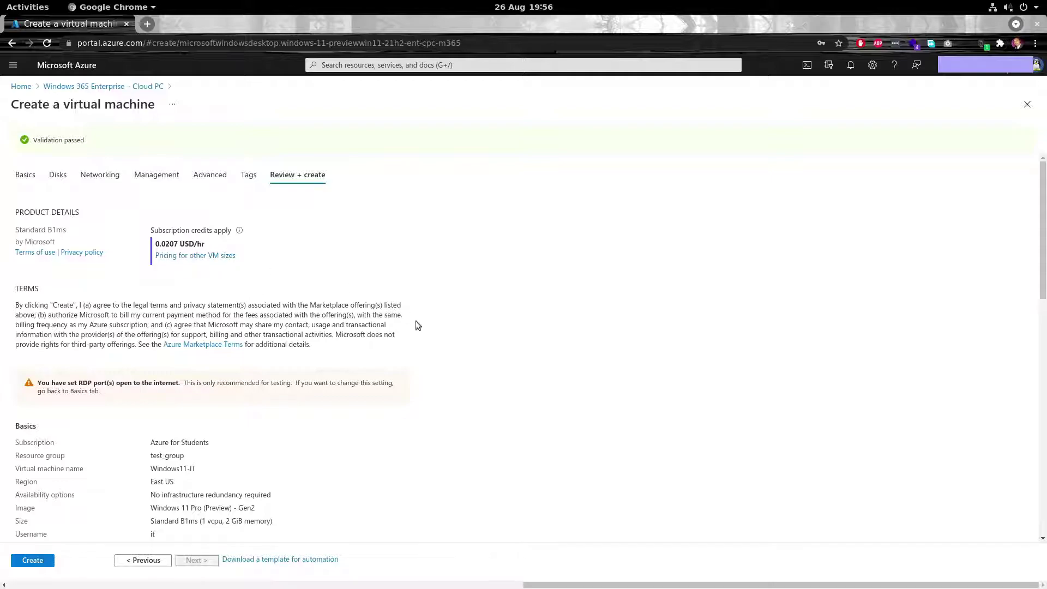
scroll(450, 389, "down", 6)
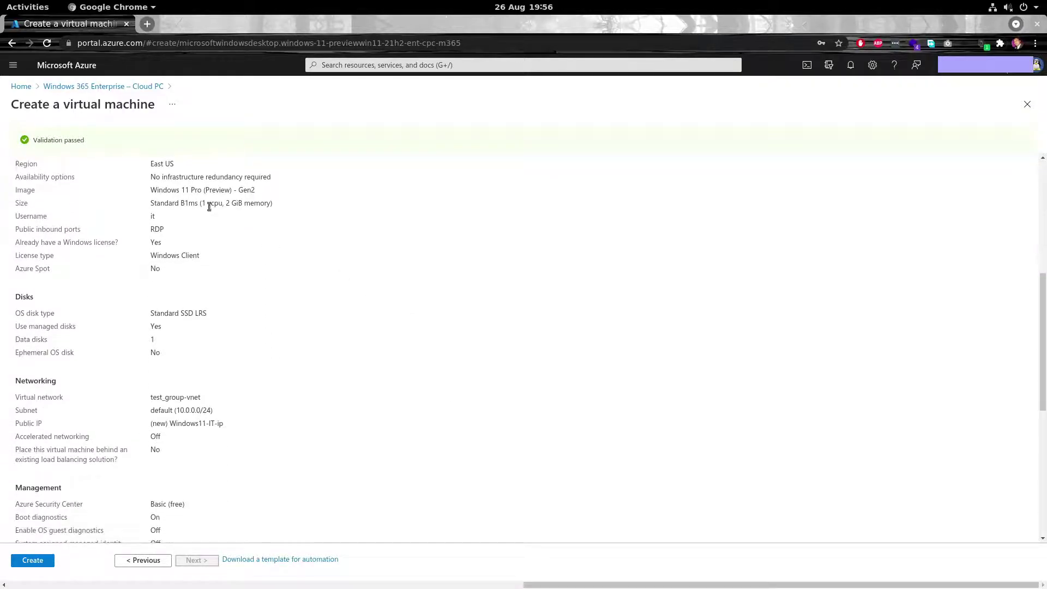
scroll(182, 266, "down", 3)
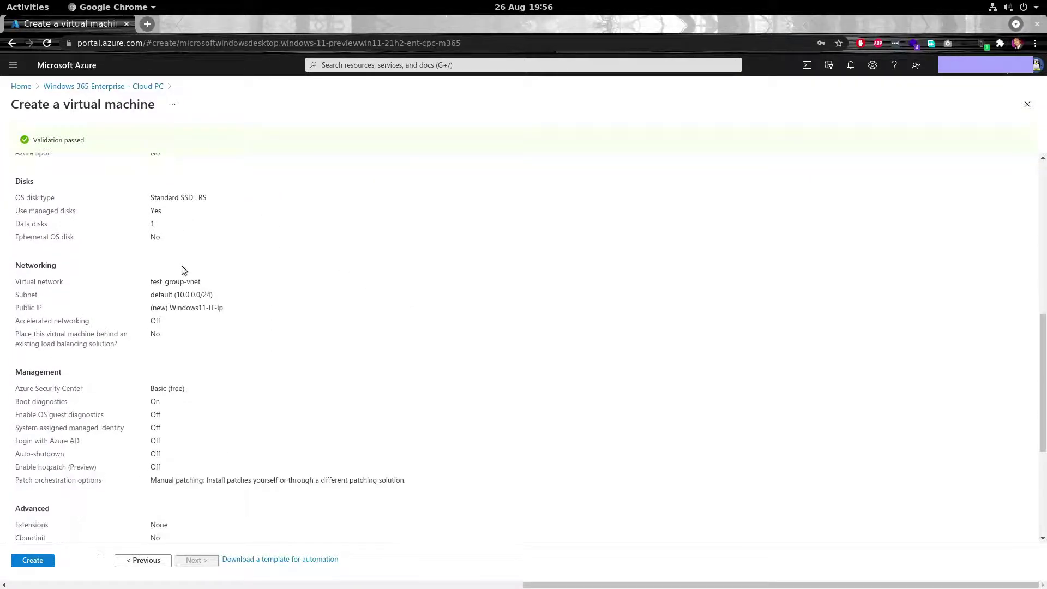
scroll(202, 327, "down", 3)
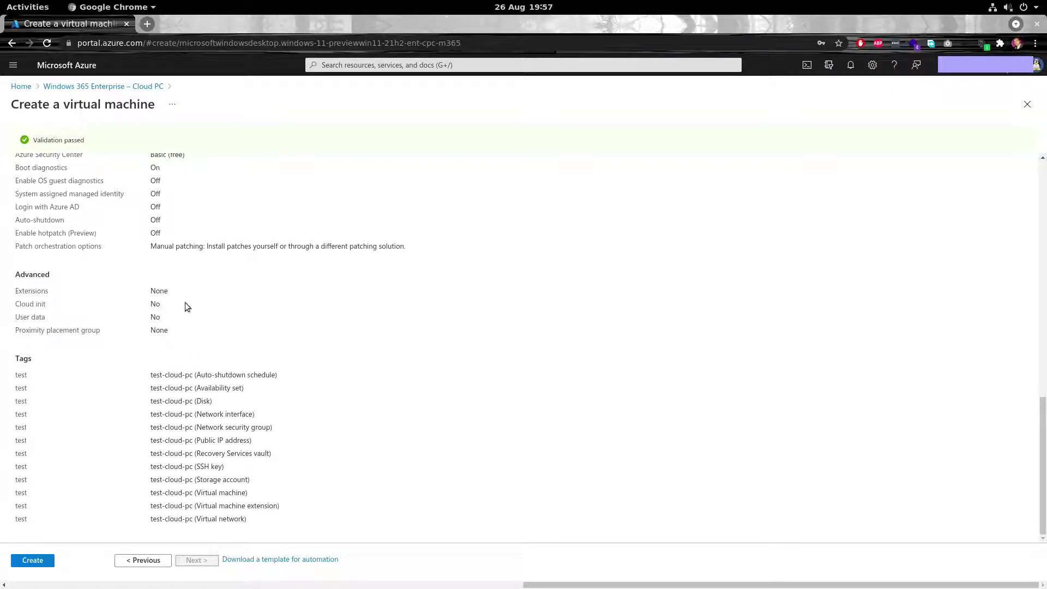
scroll(218, 316, "up", 6)
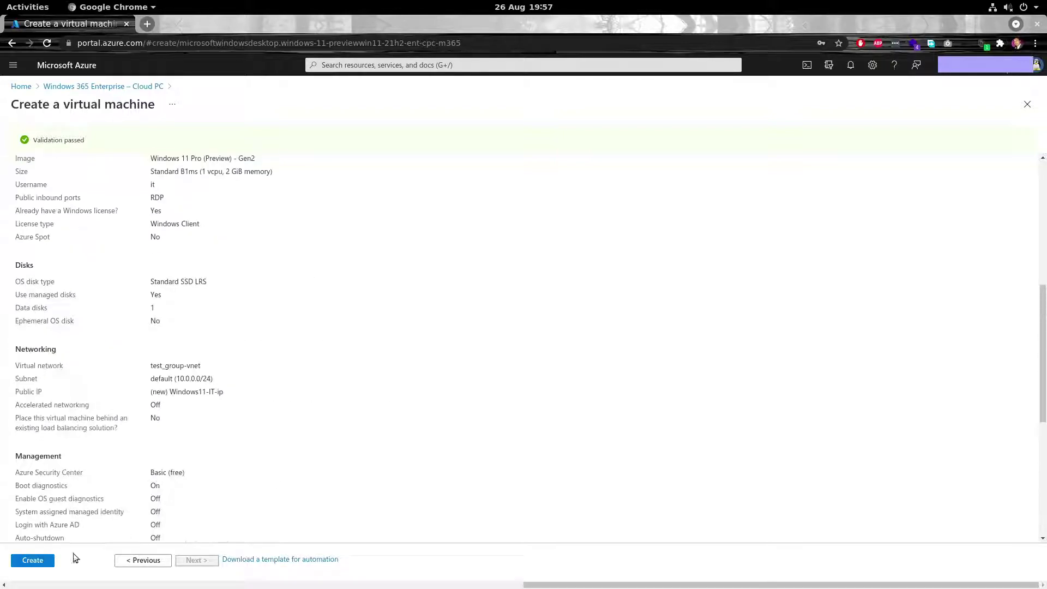
left_click(42, 563)
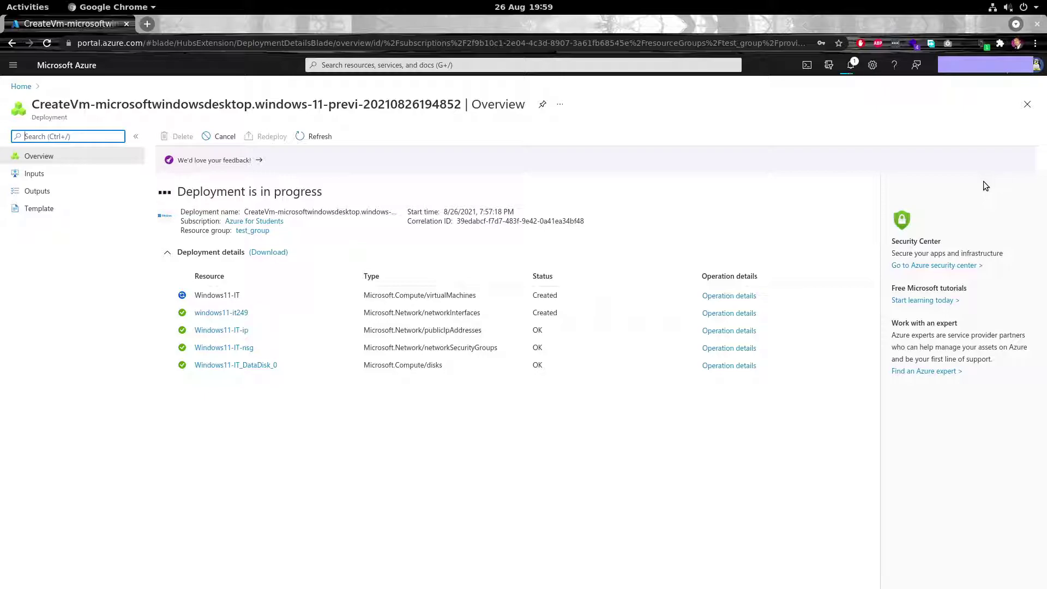
left_click(731, 297)
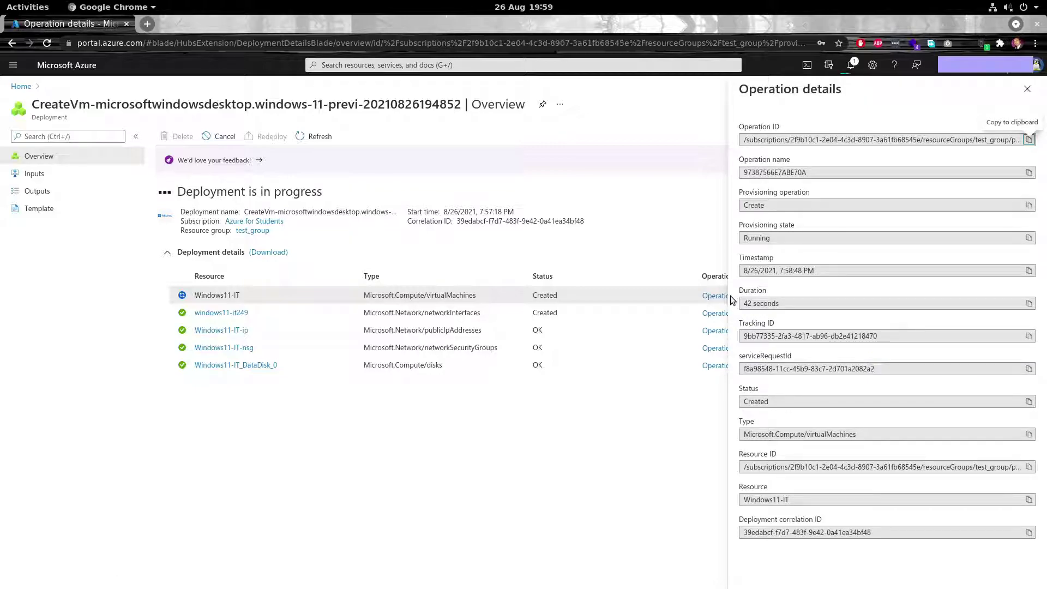
left_click(714, 331)
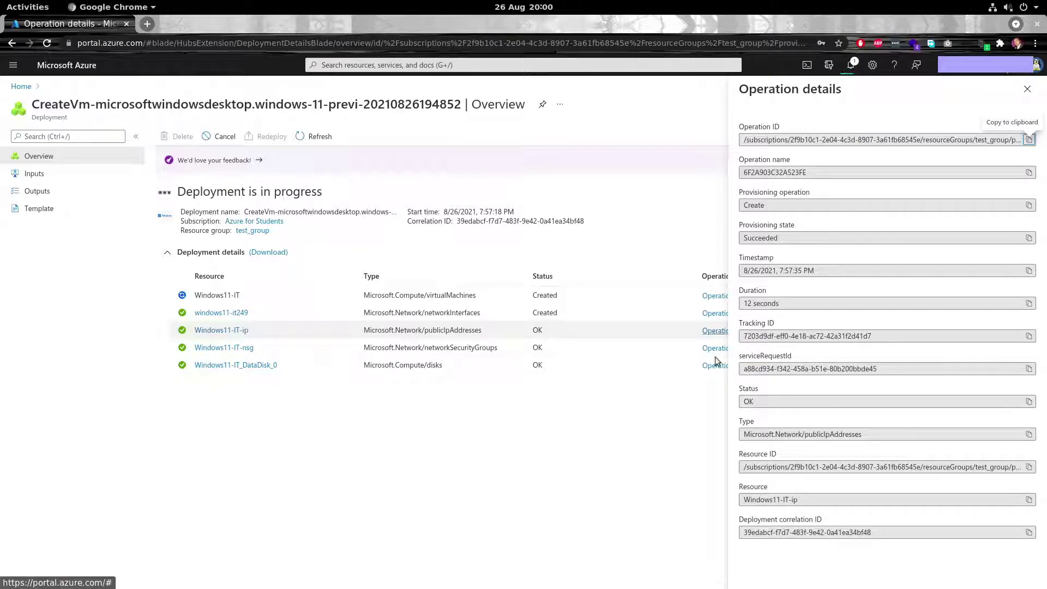
left_click(715, 349)
left_click(718, 367)
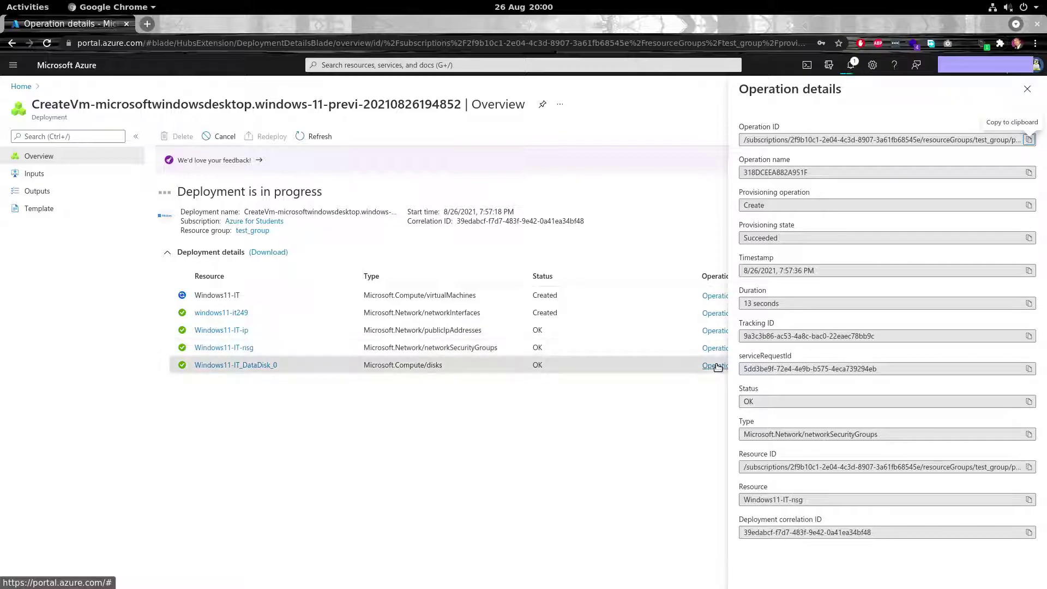
left_click(1028, 89)
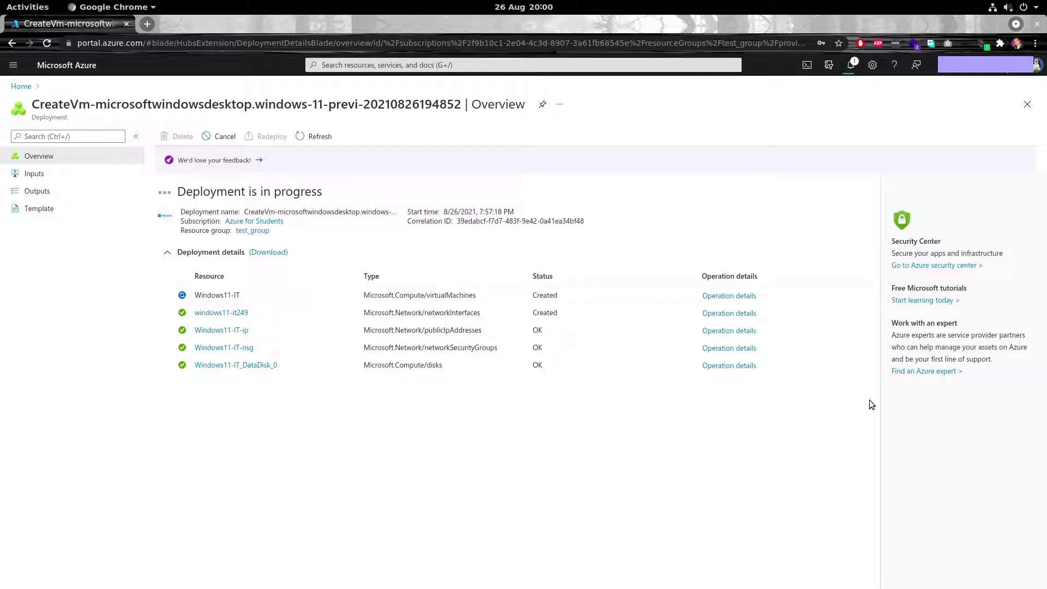
Open 'Go to Azure security center' and 'Start learning today' in background tabs, view Security Center, then go to Microsoft Learn.
middle_click(942, 267)
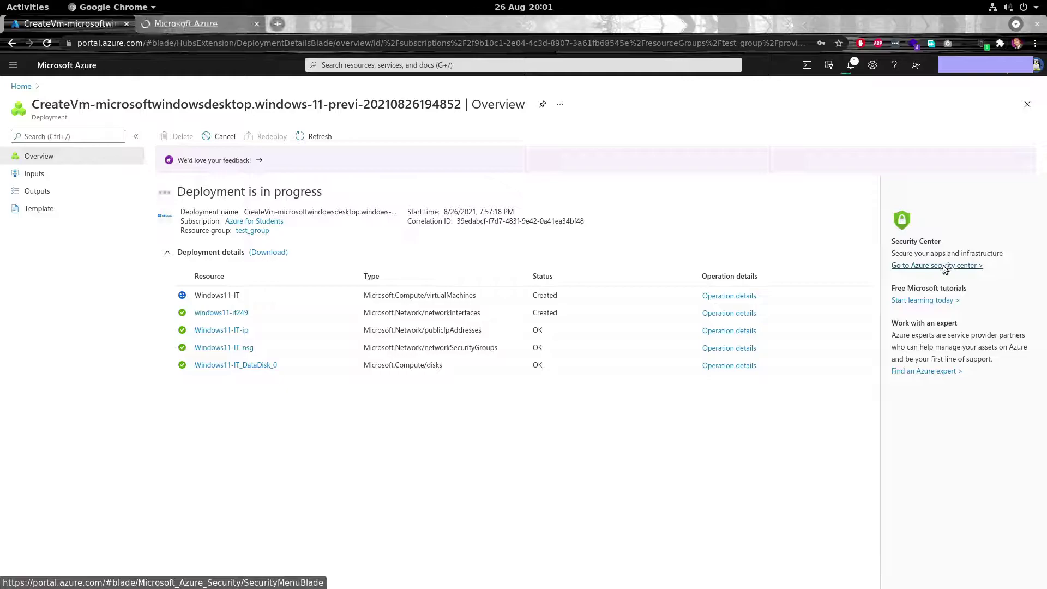
middle_click(930, 299)
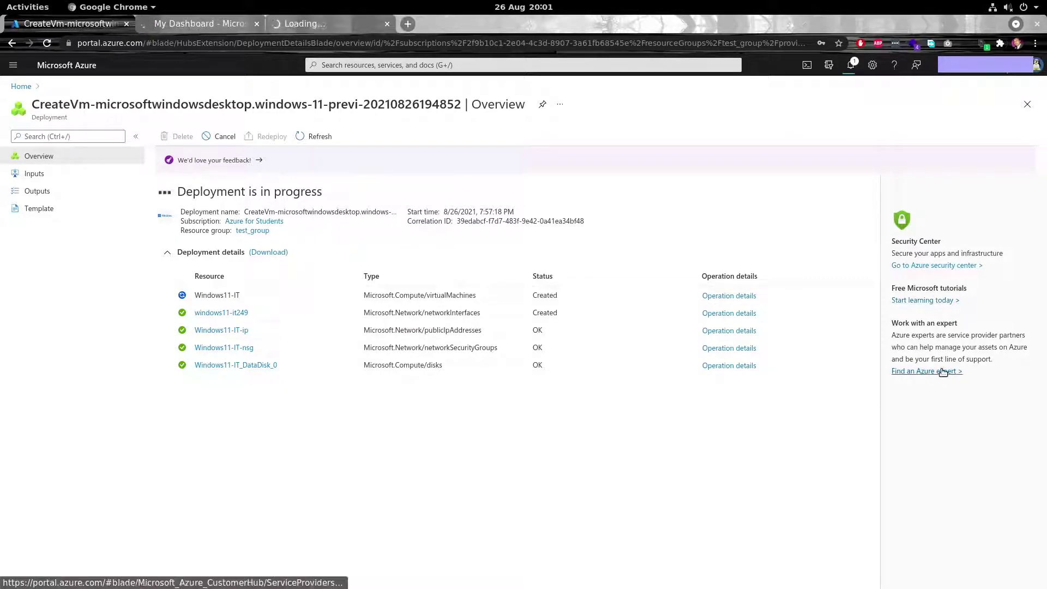
left_click(204, 24)
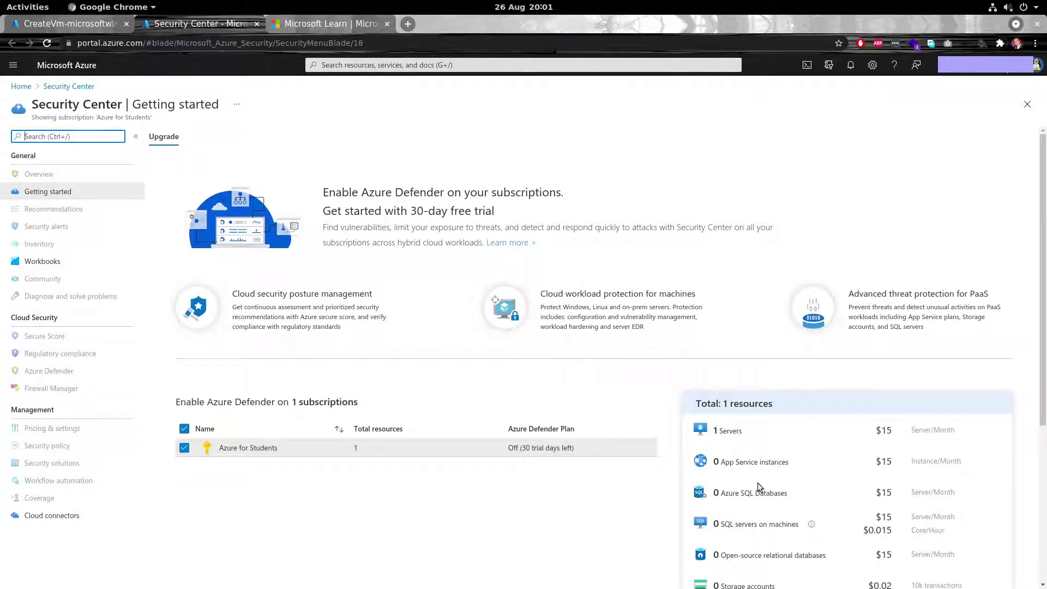
mouse_move(813, 525)
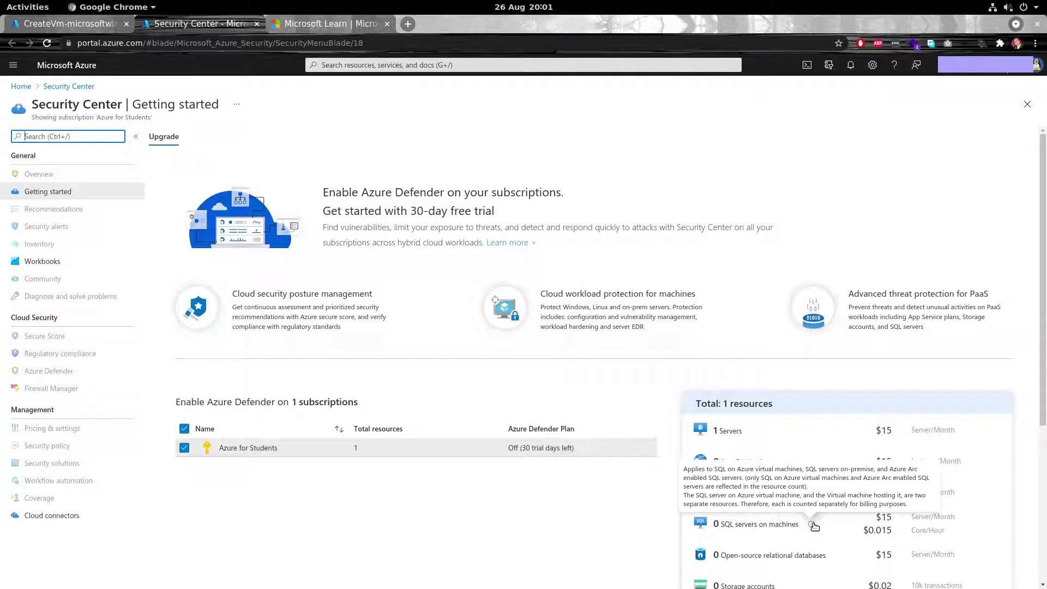
left_click(335, 23)
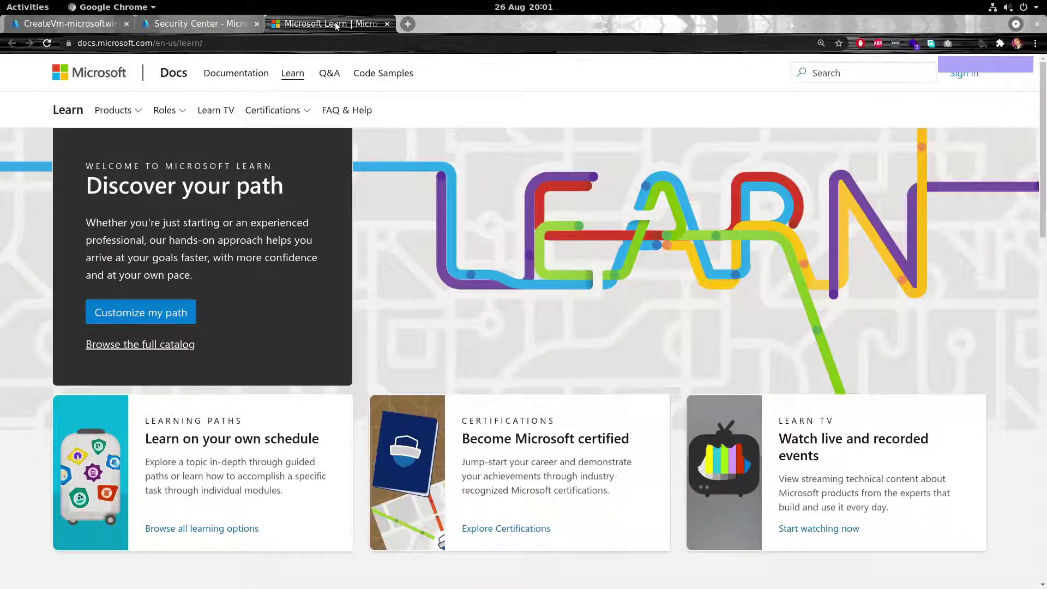
Browse Learn's Products, Roles and Certifications menus, then open and scroll the Browse Certifications and Exams catalog.
left_click(139, 117)
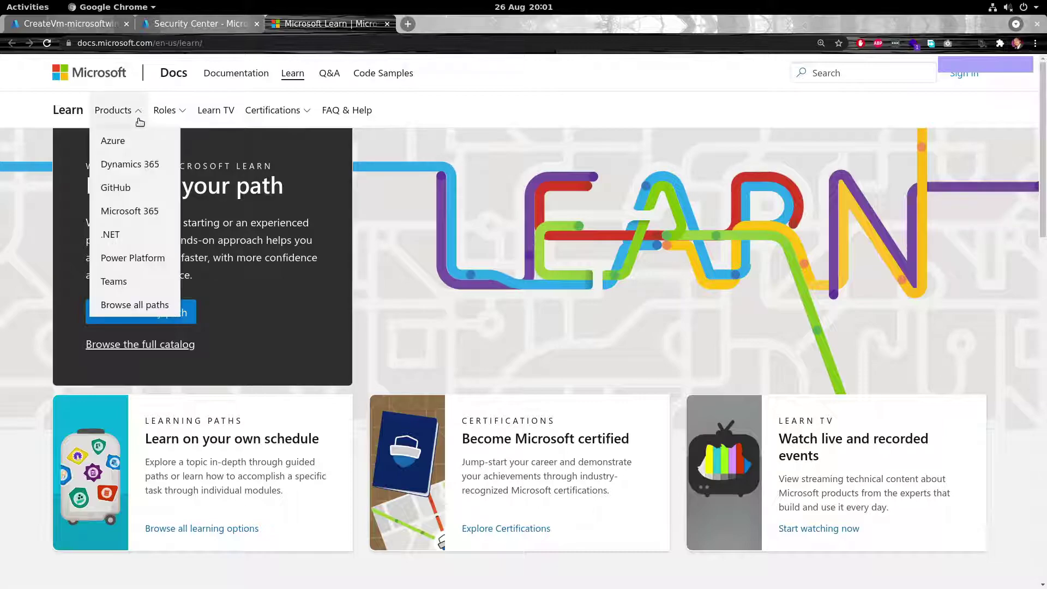
left_click(172, 115)
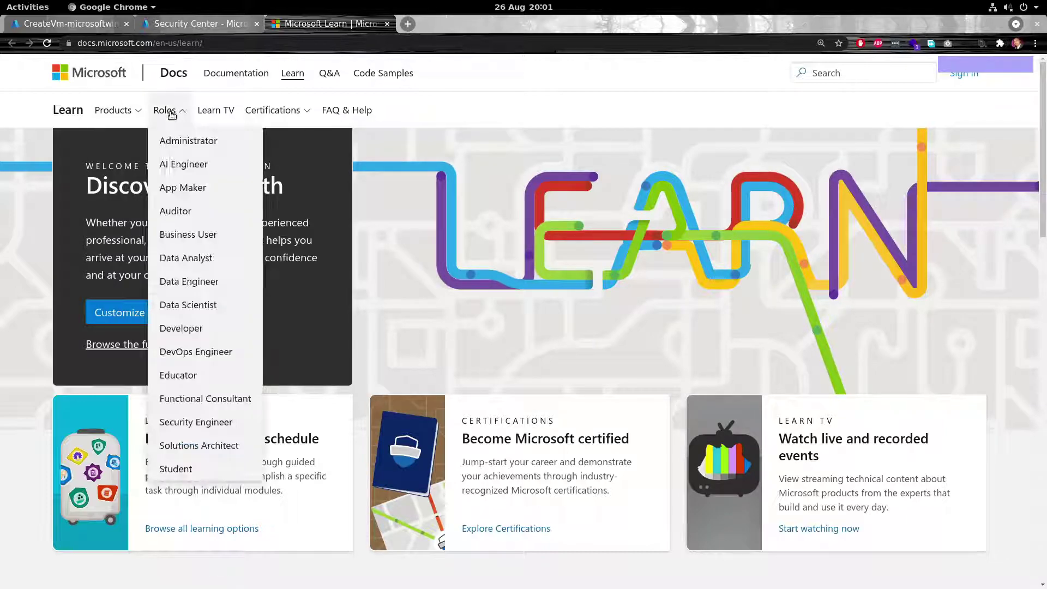
left_click(269, 115)
left_click(286, 164)
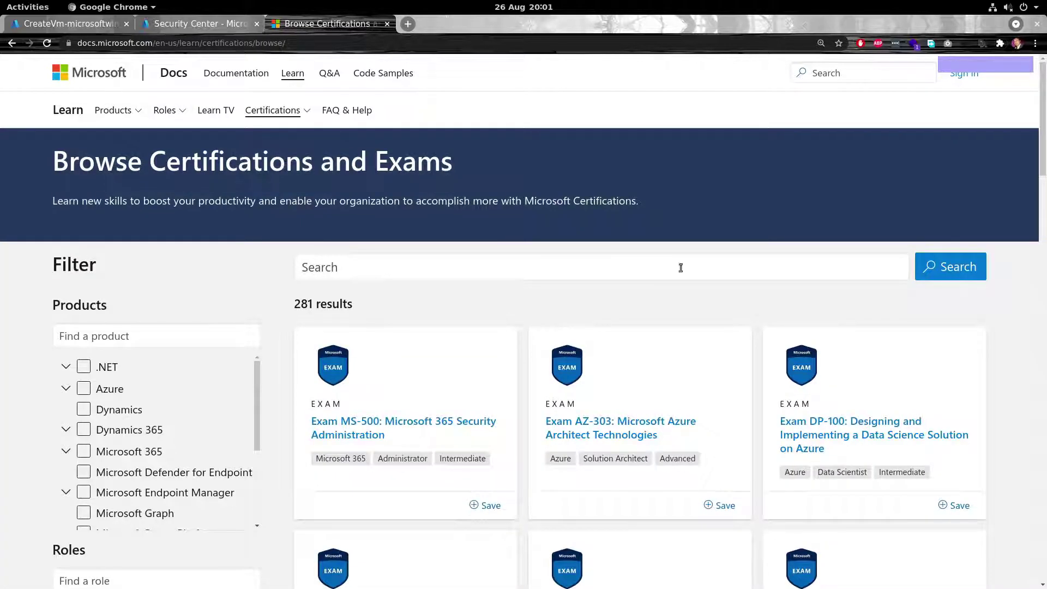
scroll(990, 391, "down", 5)
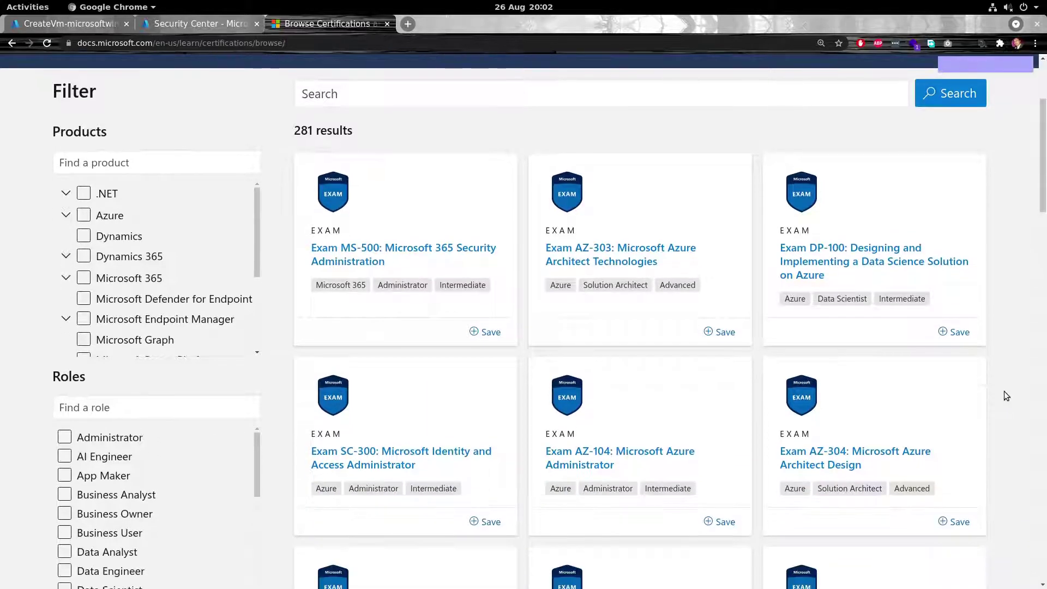
Close the certifications catalog and Security Center tabs, and expand then collapse the deployment details.
left_click(387, 24)
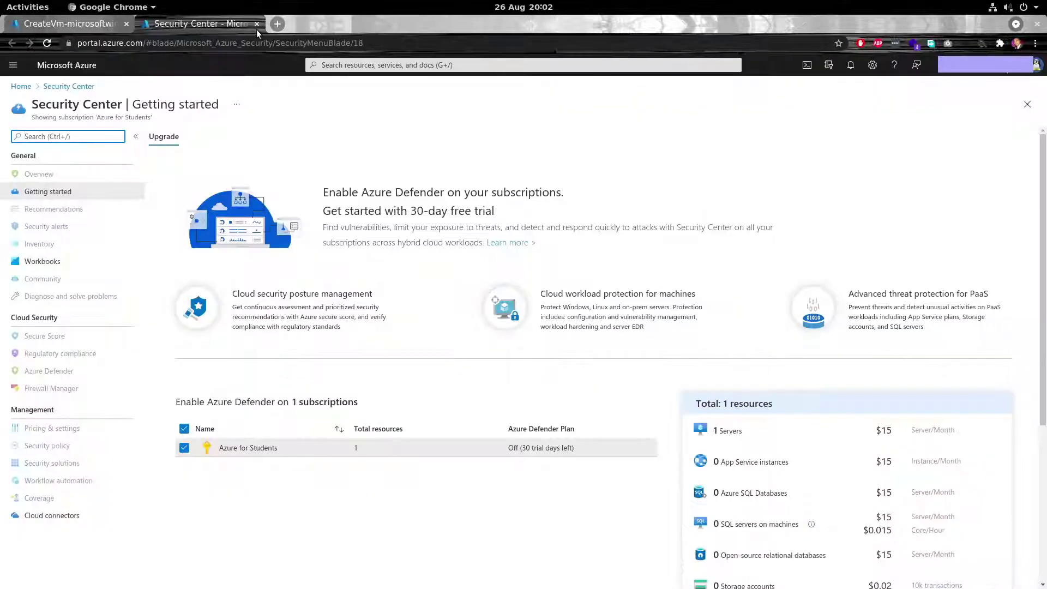
left_click(257, 24)
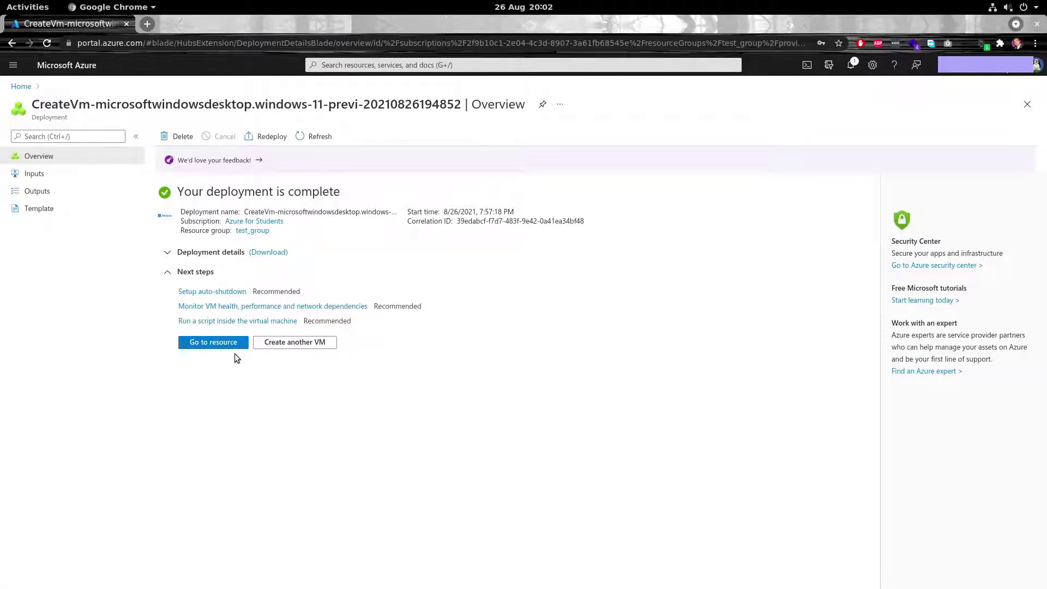
left_click(168, 253)
left_click(169, 255)
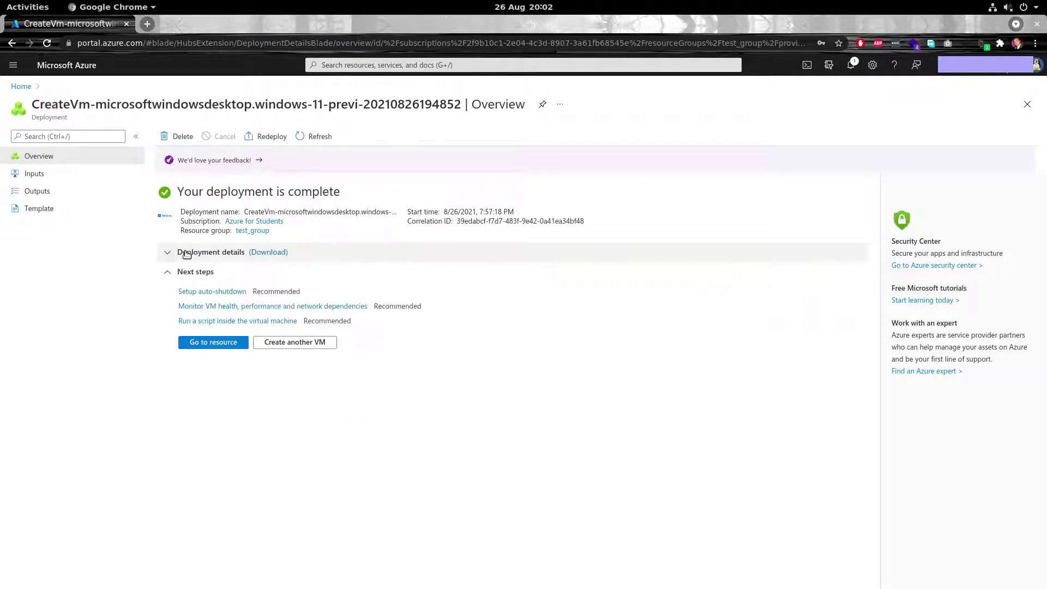
Open auto-shutdown, VM health monitoring and run-script next steps in new tabs, viewing Setup auto-shutdown first.
left_click(213, 292)
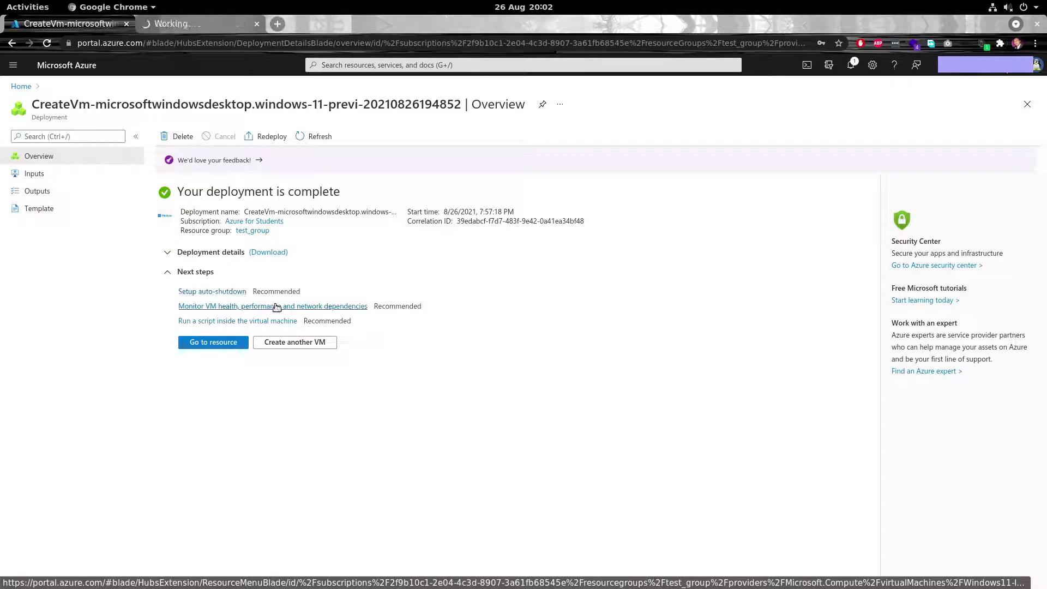
left_click(273, 306)
left_click(223, 321)
left_click(211, 25)
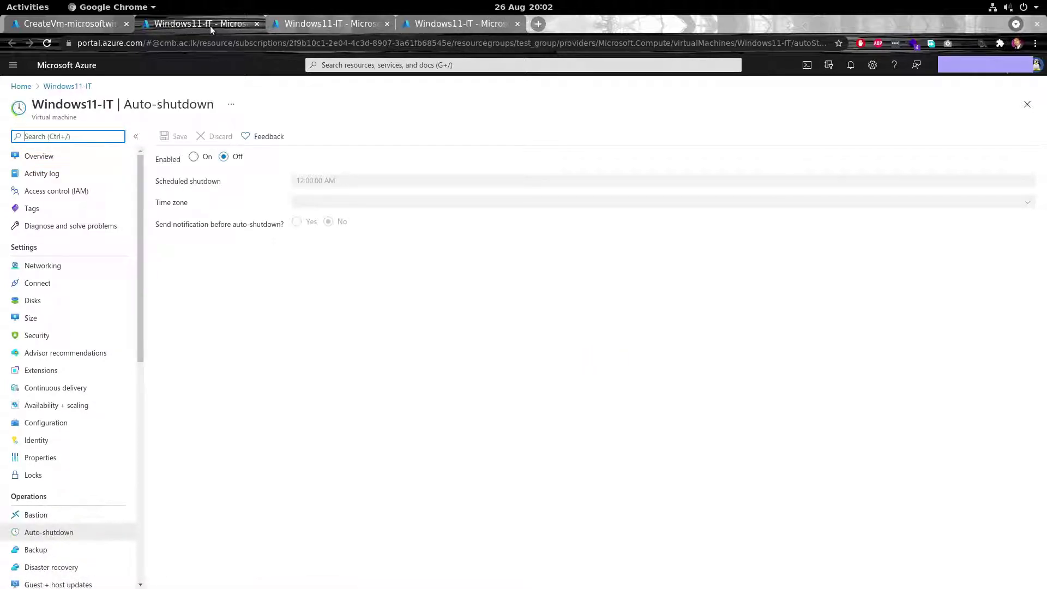
Turn auto-shutdown on and pick the UTC+05:30 Sri Jayawardenepura time zone.
left_click(193, 156)
left_click(355, 207)
scroll(867, 449, "down", 15)
scroll(871, 450, "down", 12)
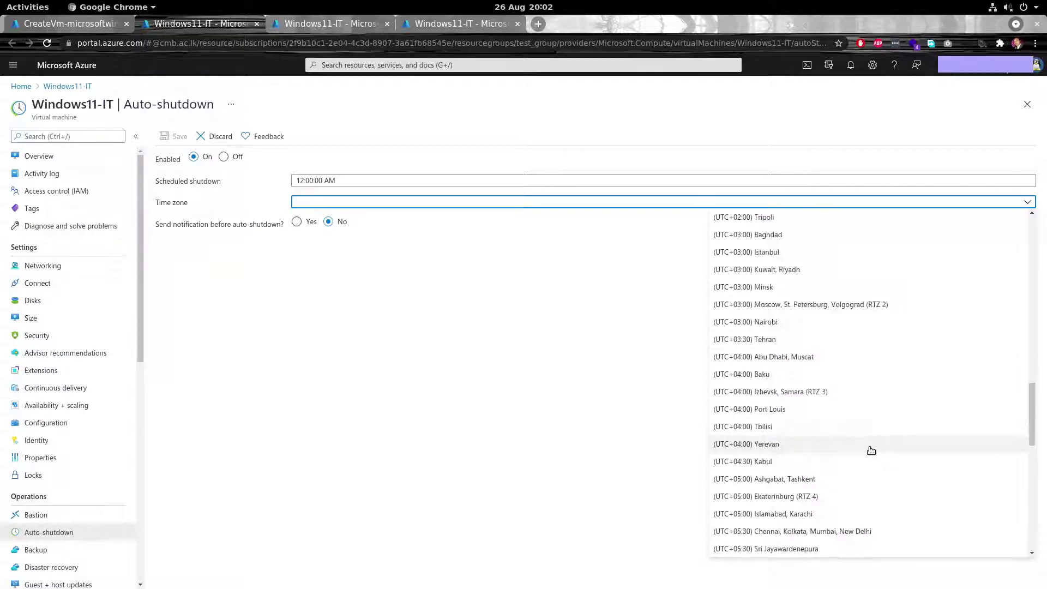
scroll(798, 448, "up", 5)
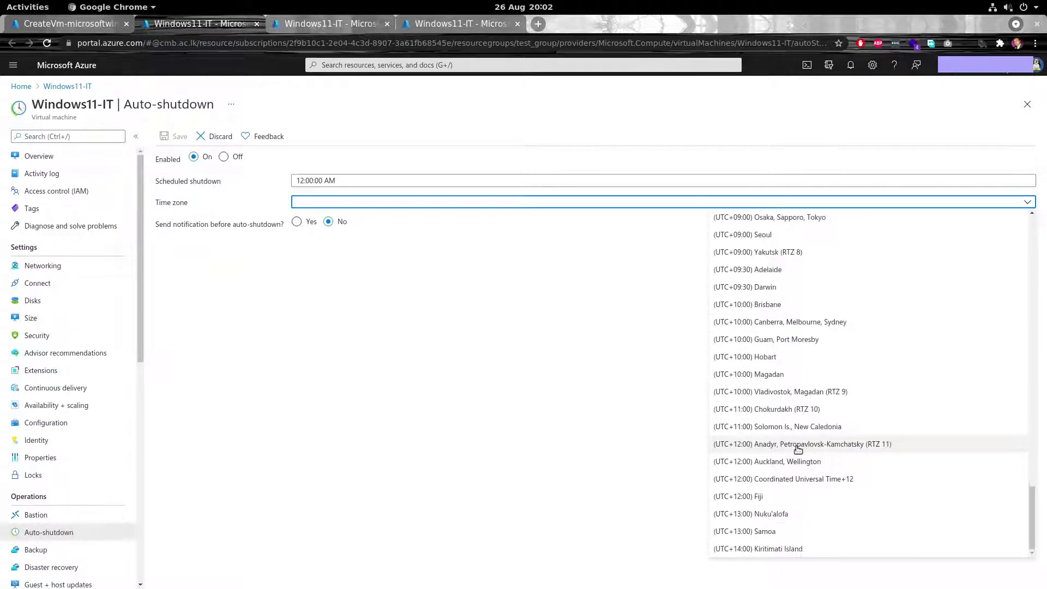
left_click(780, 358)
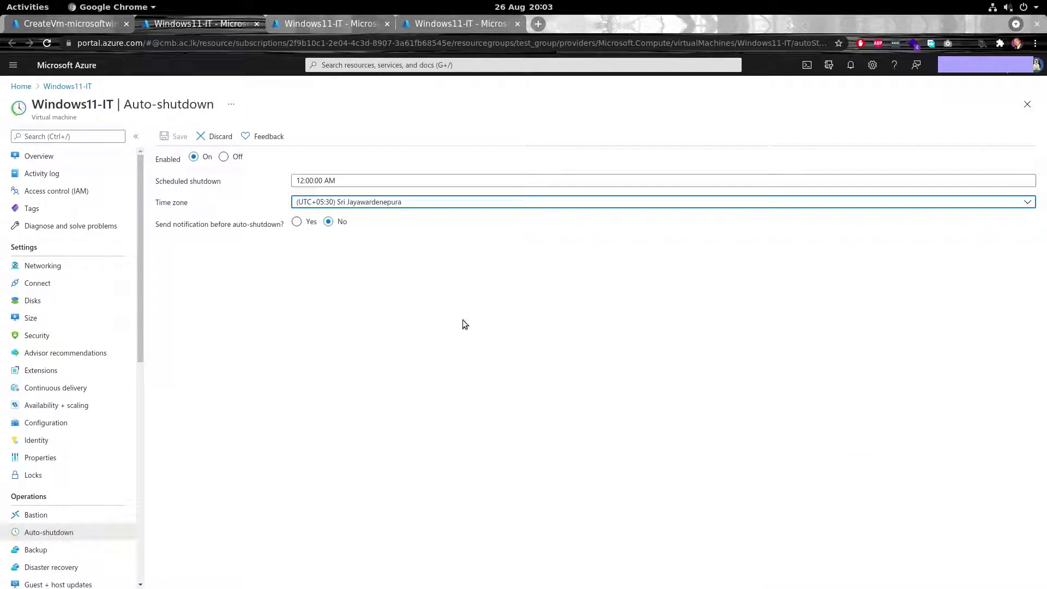
Toggle shutdown notification, turn auto-shutdown back off, and leave the page without saving.
left_click(297, 222)
left_click(224, 157)
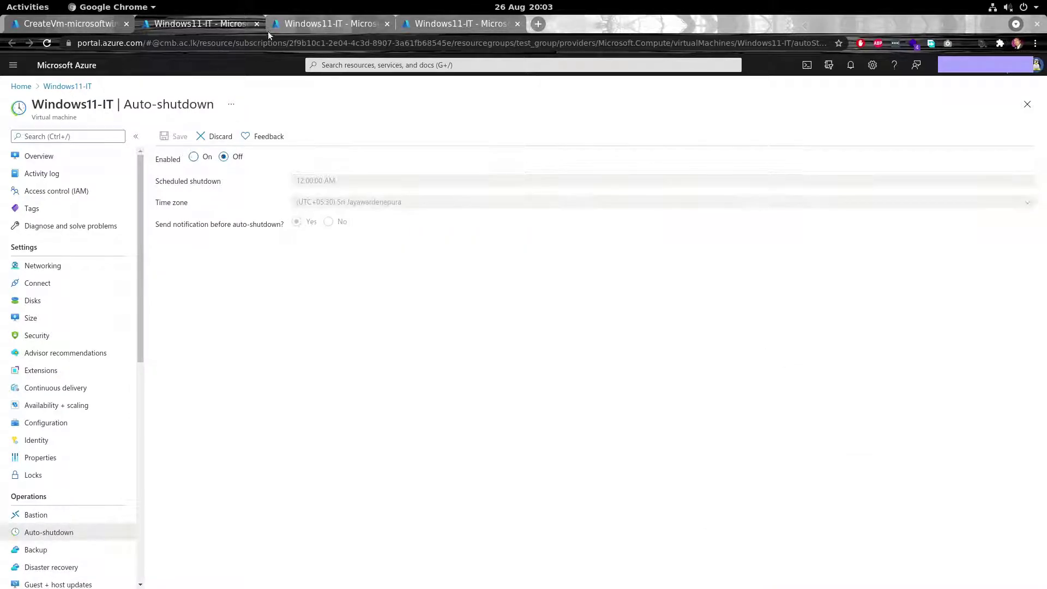
key("ctrl+w")
left_click(603, 111)
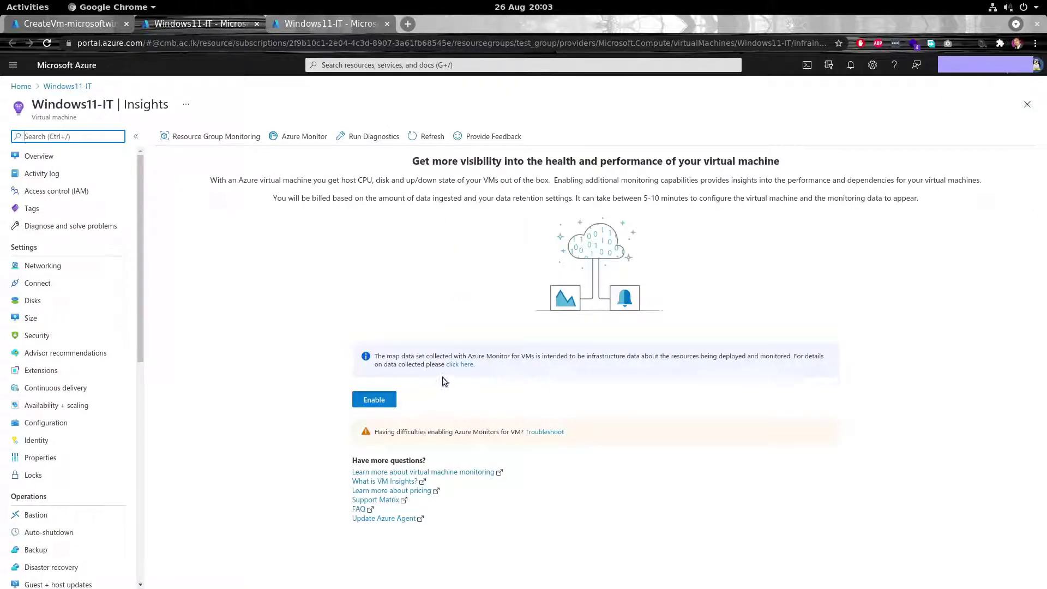
Click Enable on VM Insights, then review the IPConfig run-command script, closing both tabs.
left_click(376, 401)
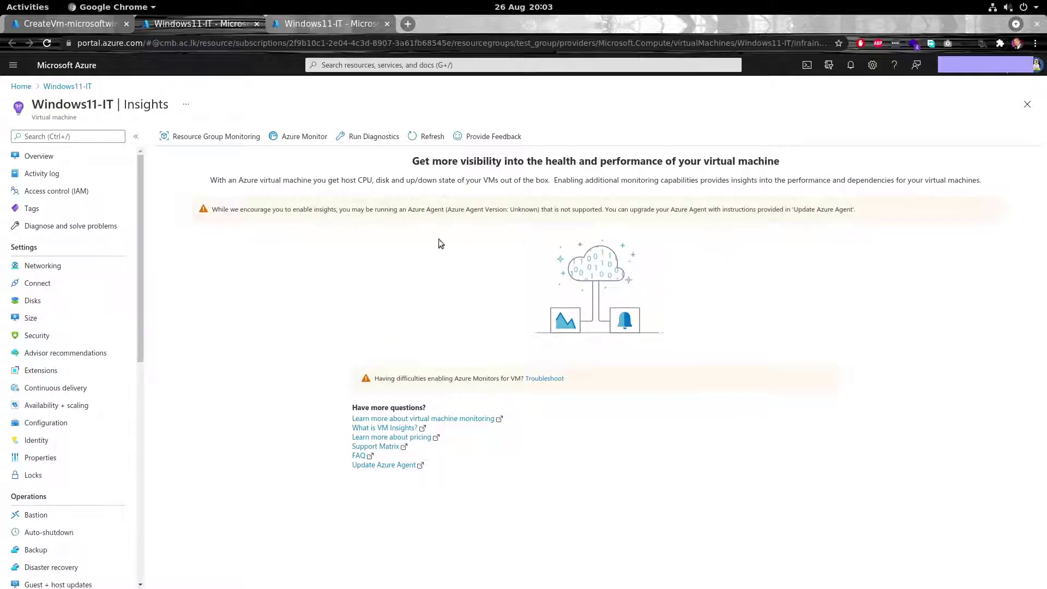
left_click(257, 24)
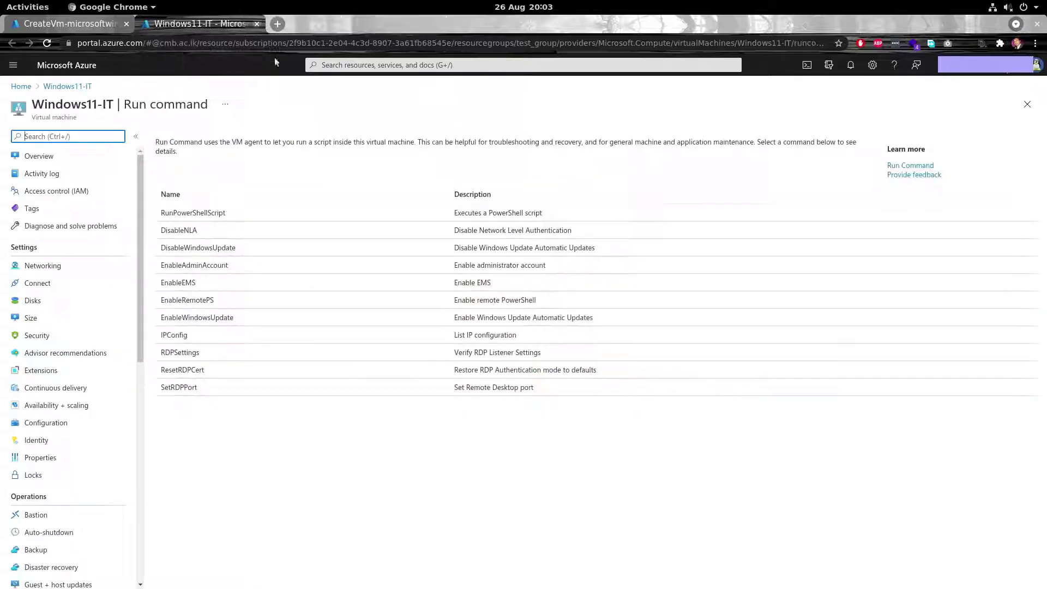
left_click(493, 335)
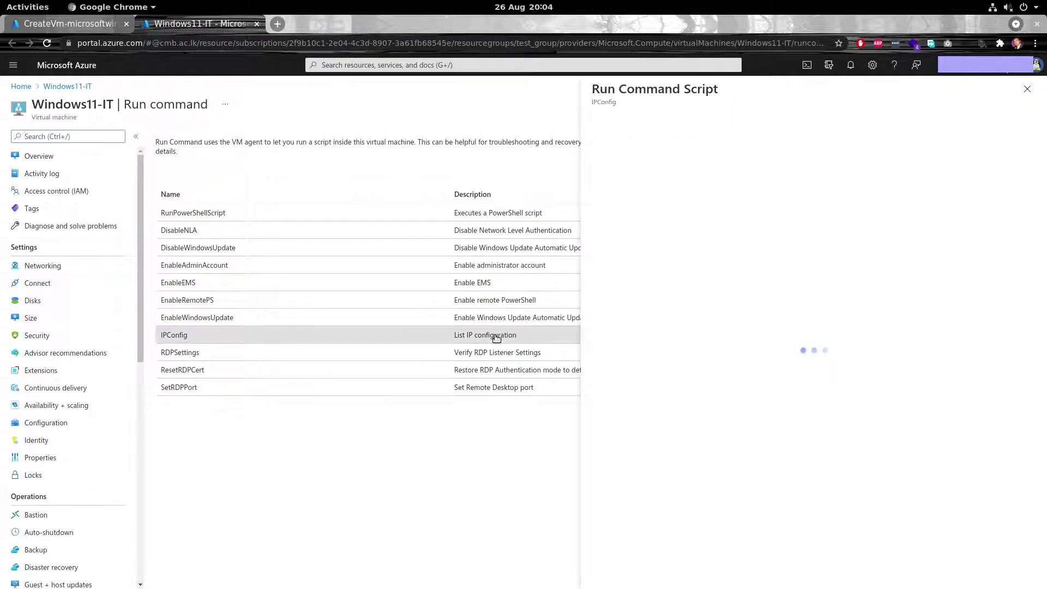
left_click(600, 157)
scroll(734, 205, "down", 7)
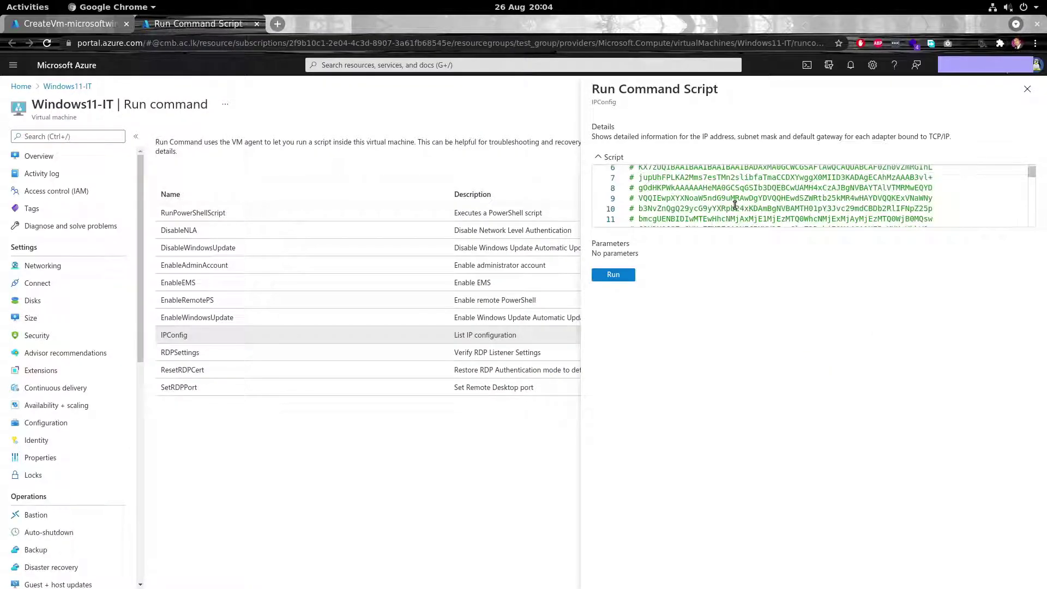
scroll(734, 205, "down", 10)
left_click(257, 24)
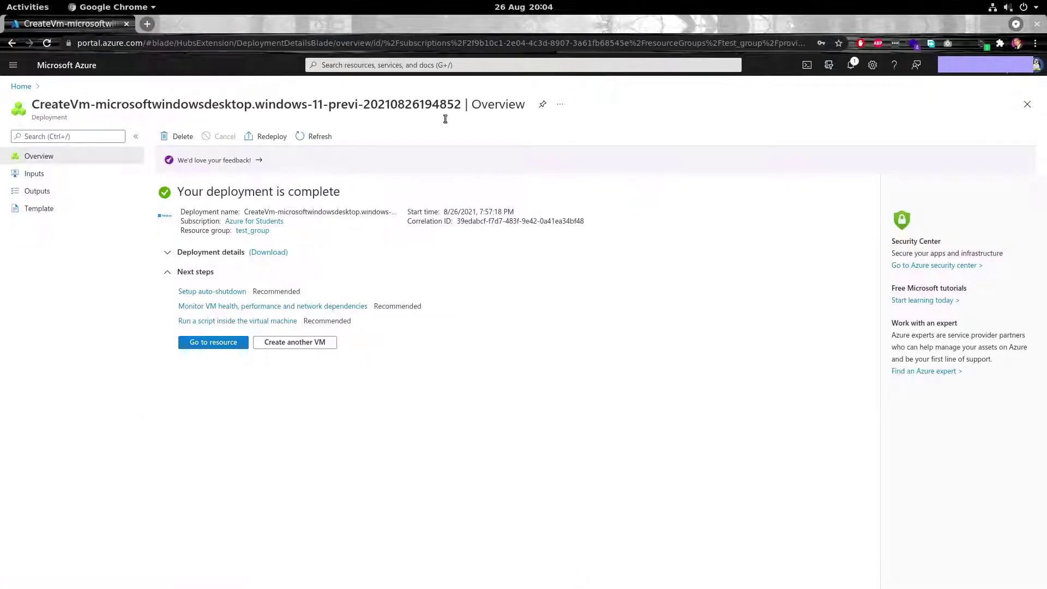
Go to the Windows11-IT VM, check its Open in mobile QR code, then show RDP connection details (13.72.109.224:3389).
left_click(218, 342)
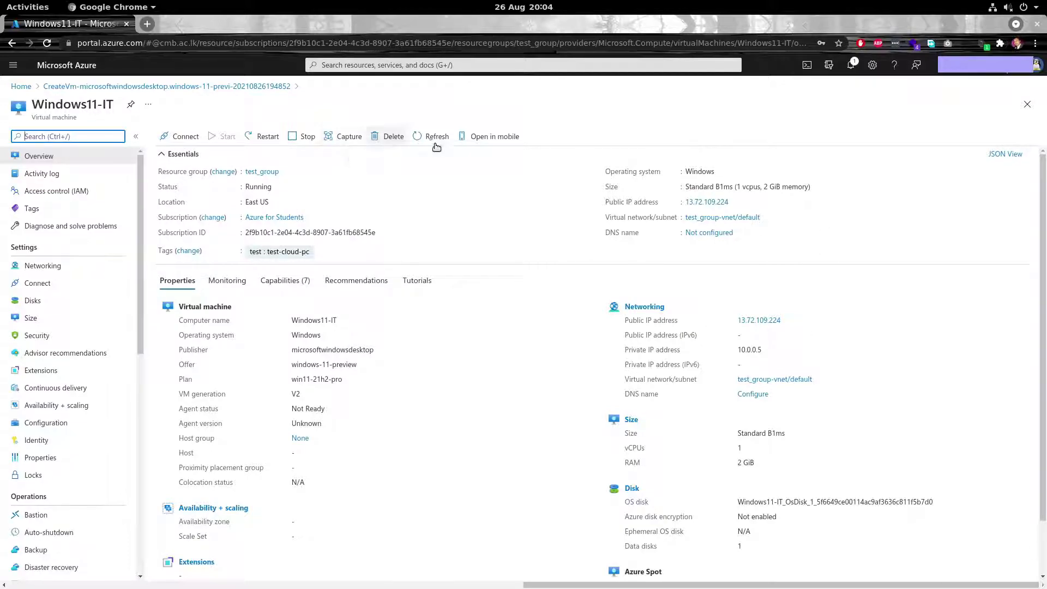
left_click(506, 144)
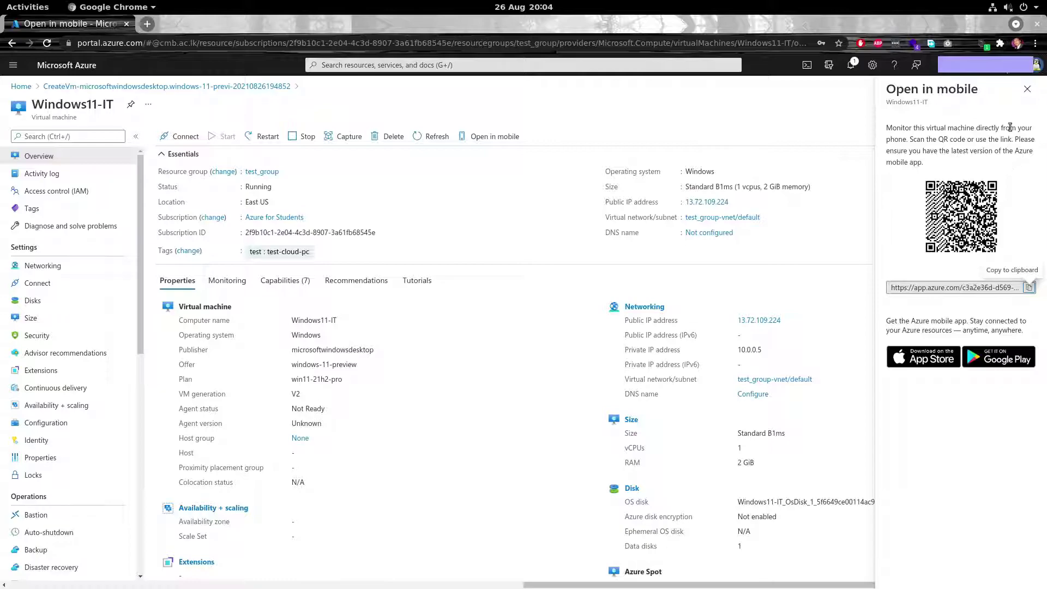
left_click(1028, 93)
left_click(183, 138)
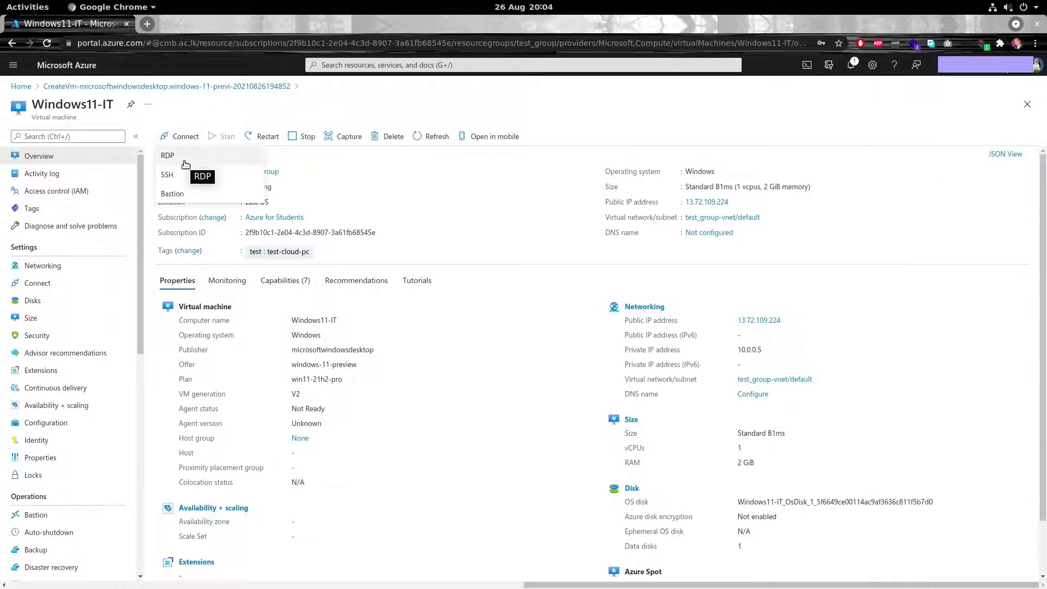
left_click(185, 158)
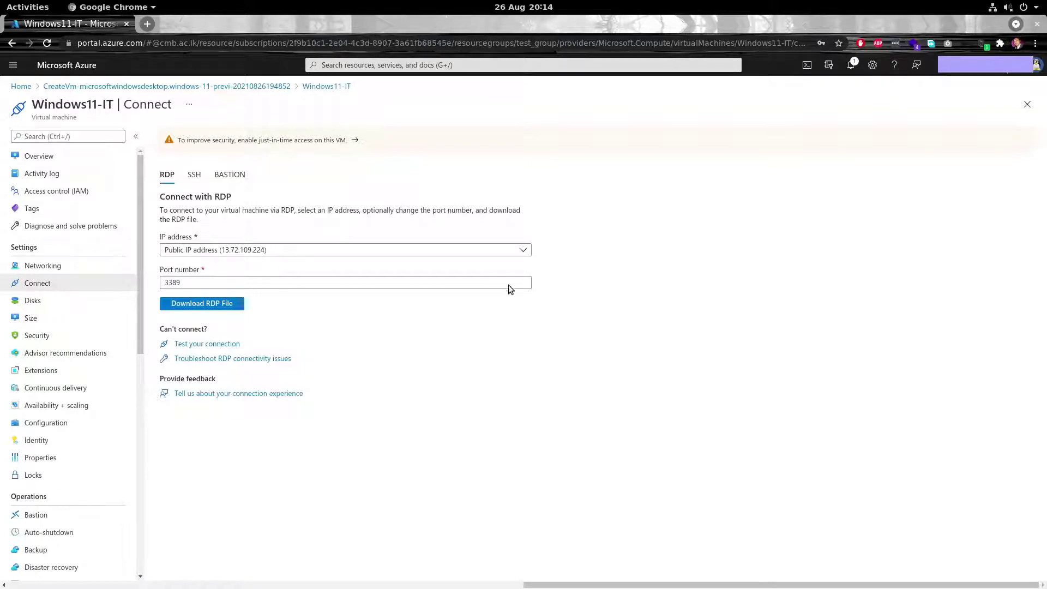
Return to the Windows11-IT overview and restart the VM, confirming with Yes.
left_click(10, 44)
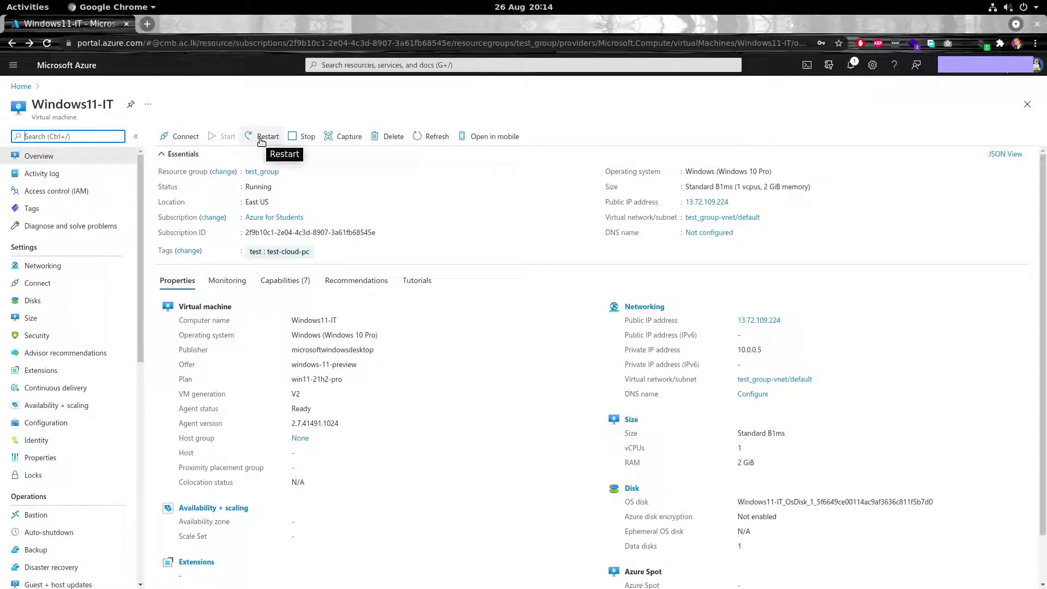
left_click(261, 142)
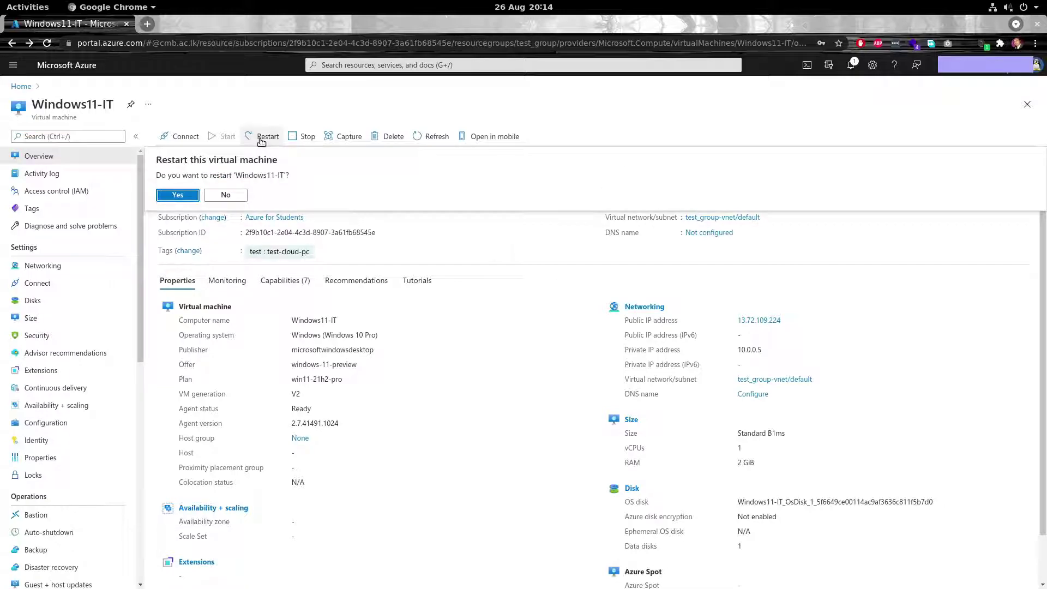
left_click(180, 196)
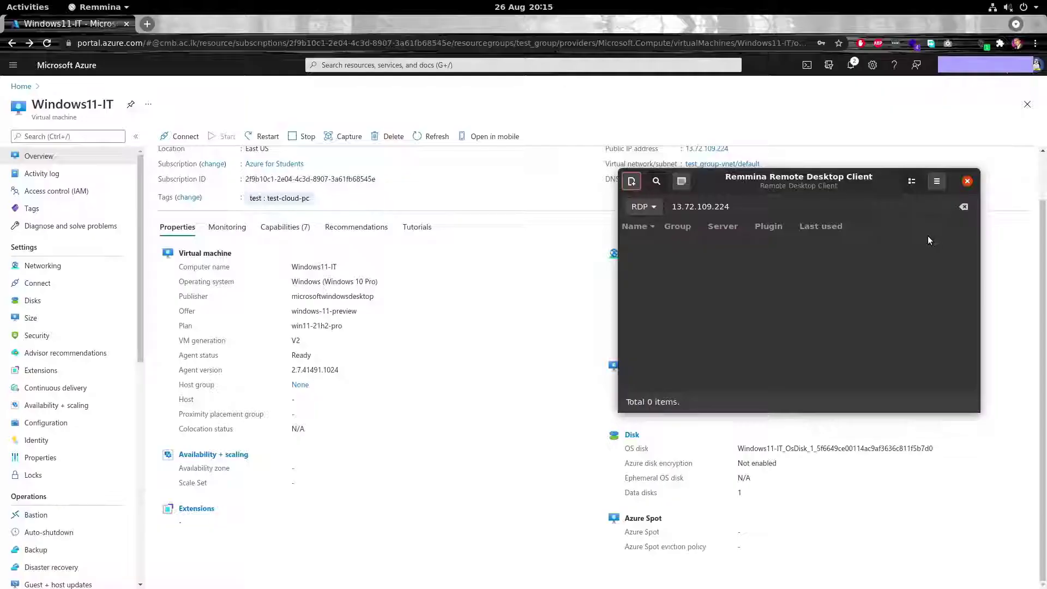
Maximize Remmina and start a new connection profile named 'Windows 11 - Cloud PC'.
double_click(791, 184)
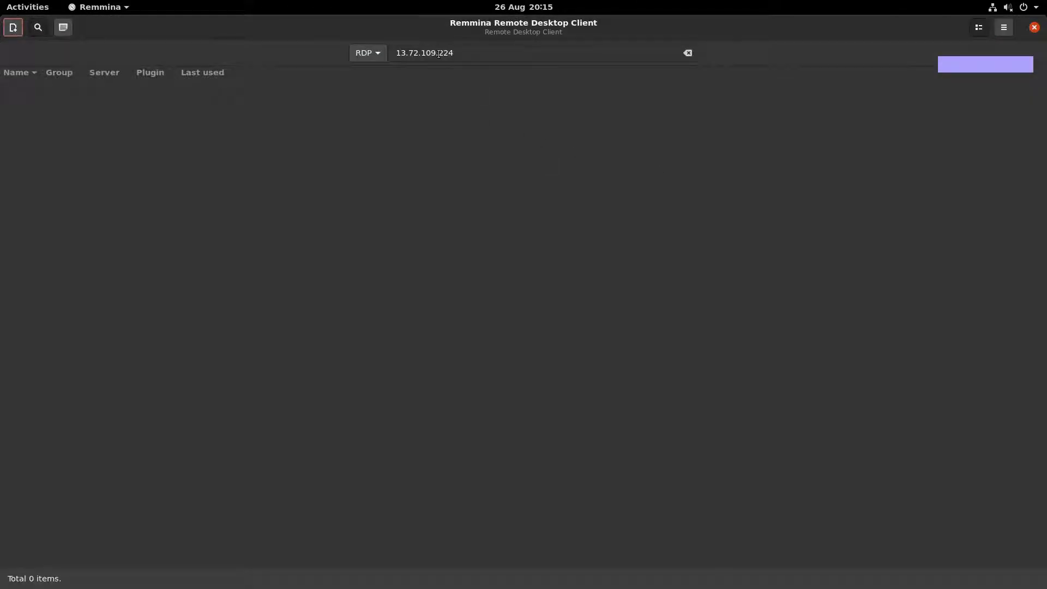
left_click(13, 27)
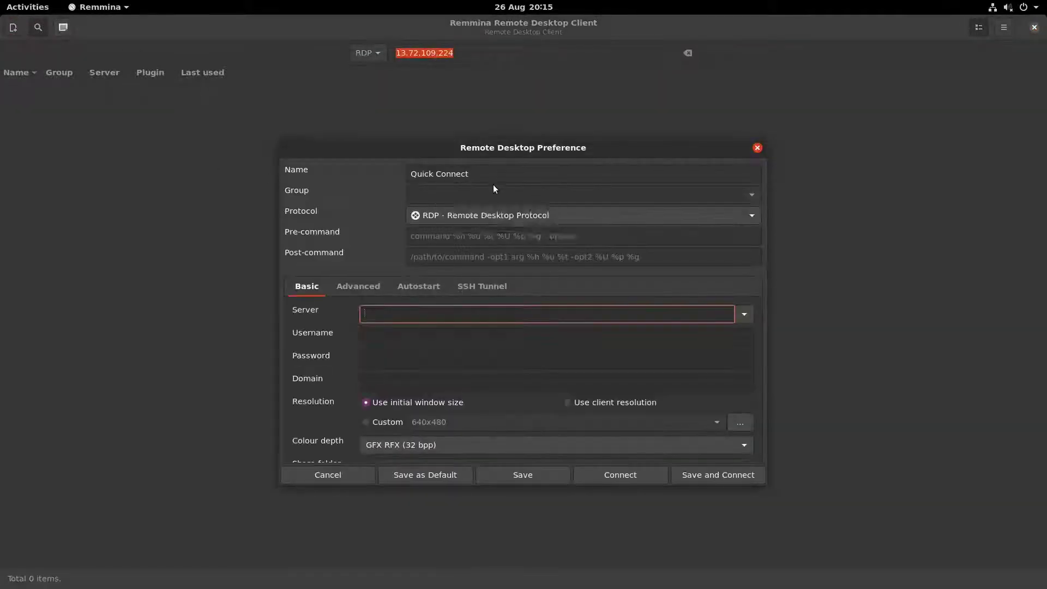
left_click(491, 176)
triple_click(490, 176)
type("Wind")
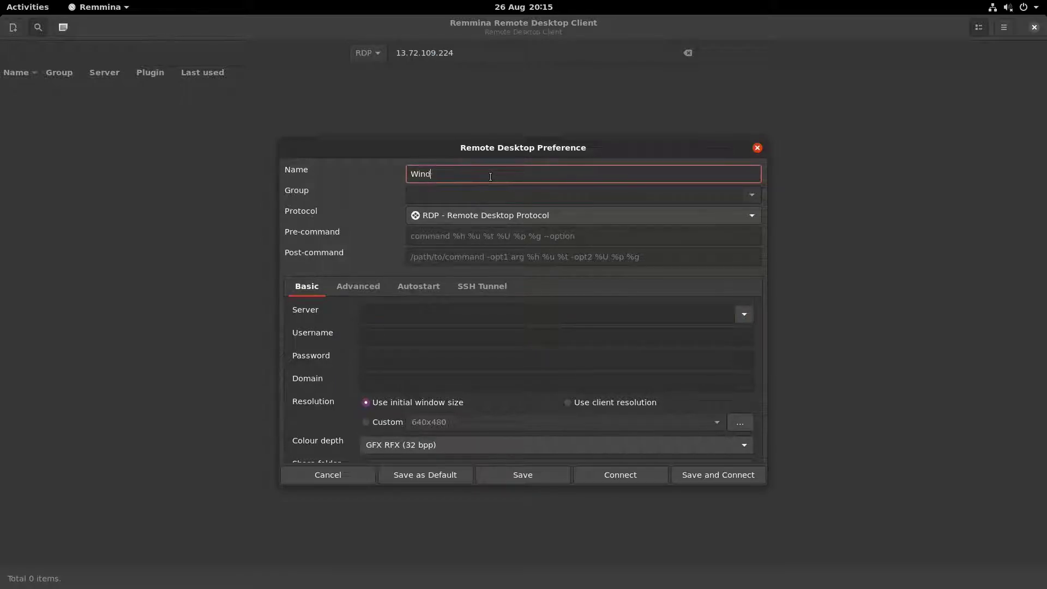
type("ows 11 - Cloud PC")
Paste the VM's public IP as server, enter username 'it' and the account password.
left_click(502, 322)
type("13.72.109.224")
left_click(473, 338)
type("it")
key("Tab")
type("***********")
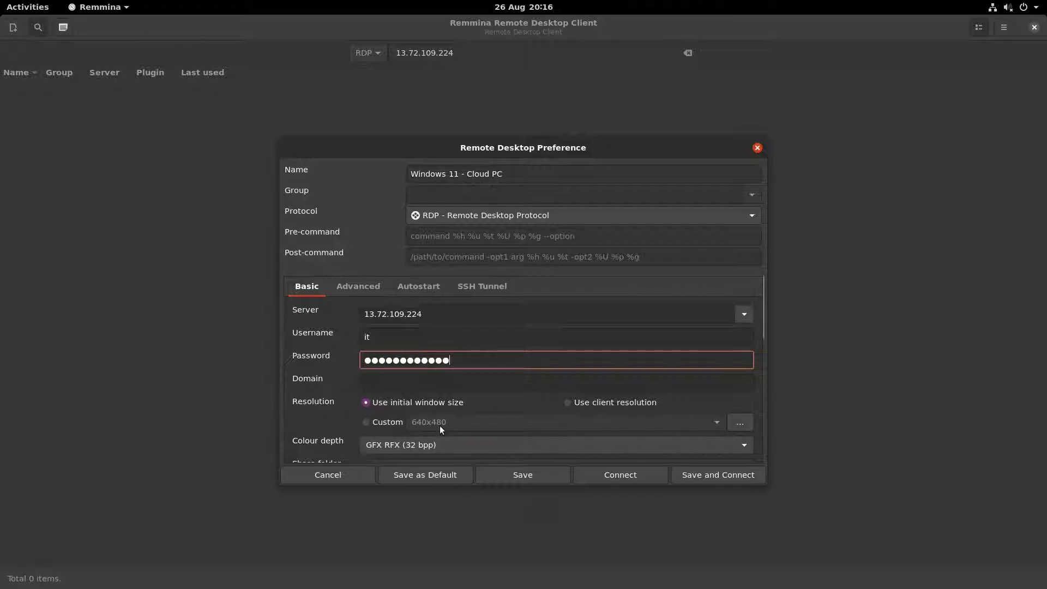
Set a custom 1280x960 resolution, then save and connect.
left_click(575, 403)
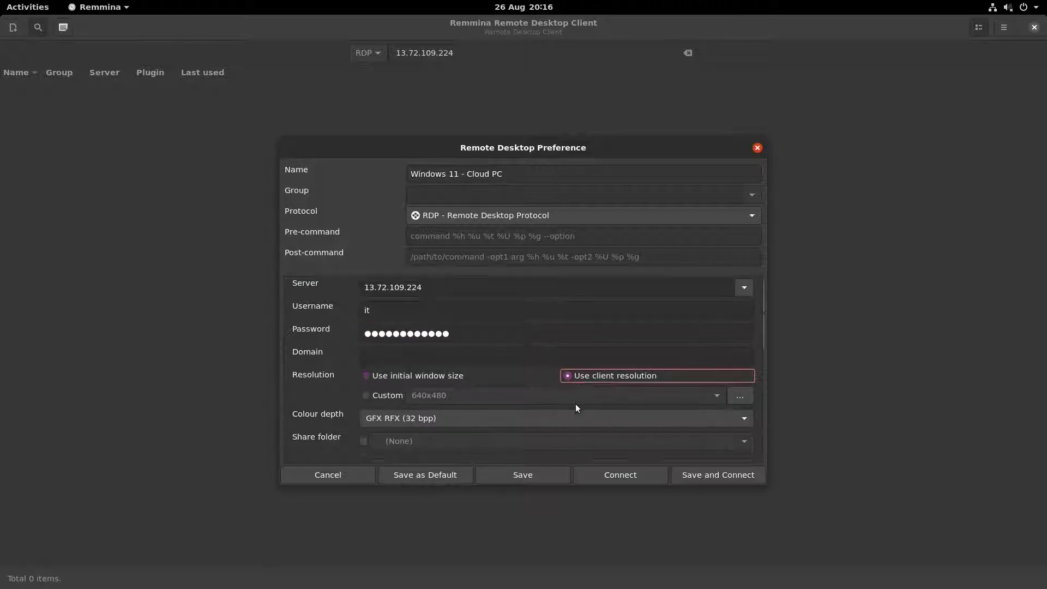
left_click(384, 396)
left_click(718, 395)
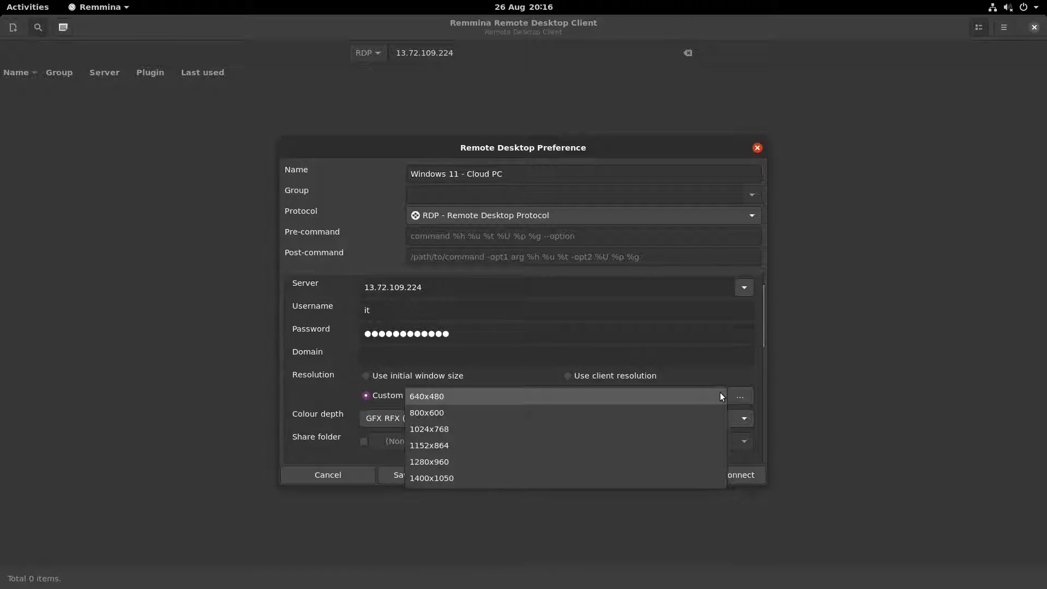
left_click(562, 463)
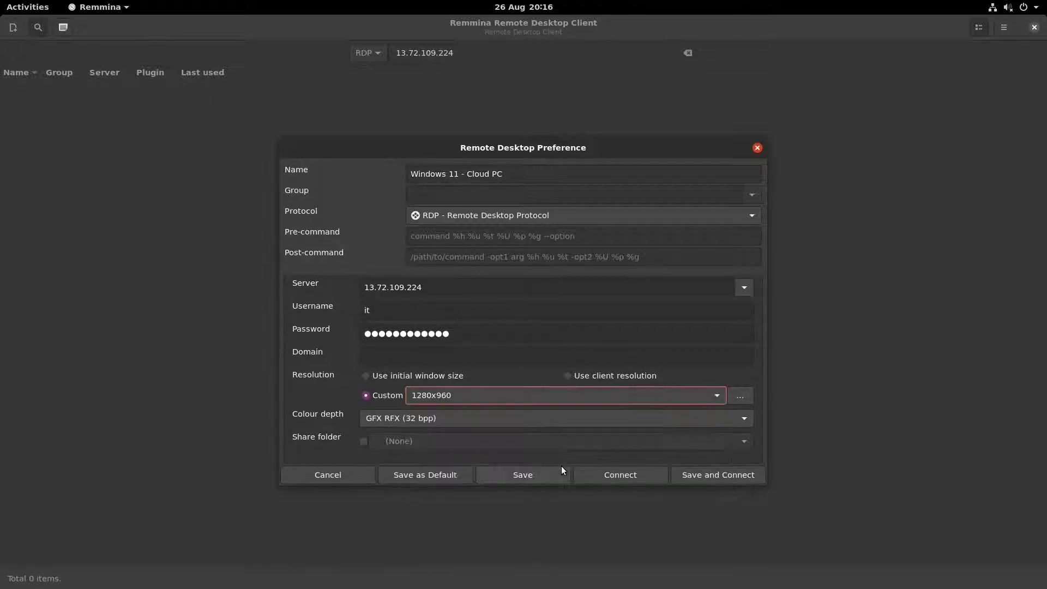
left_click(681, 480)
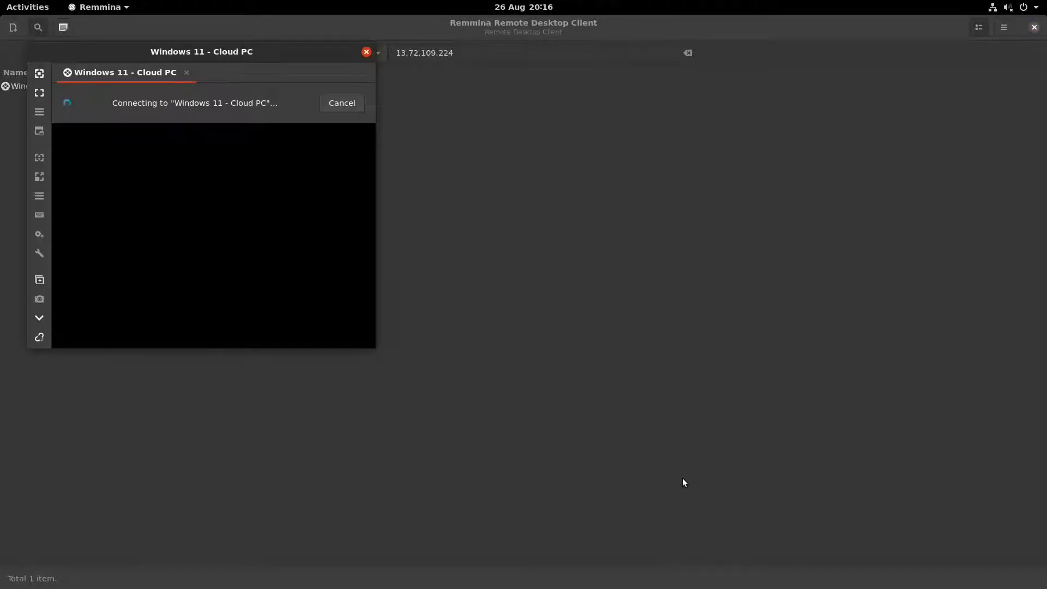
Maximize the connecting session and accept the Windows 11 privacy settings.
double_click(310, 57)
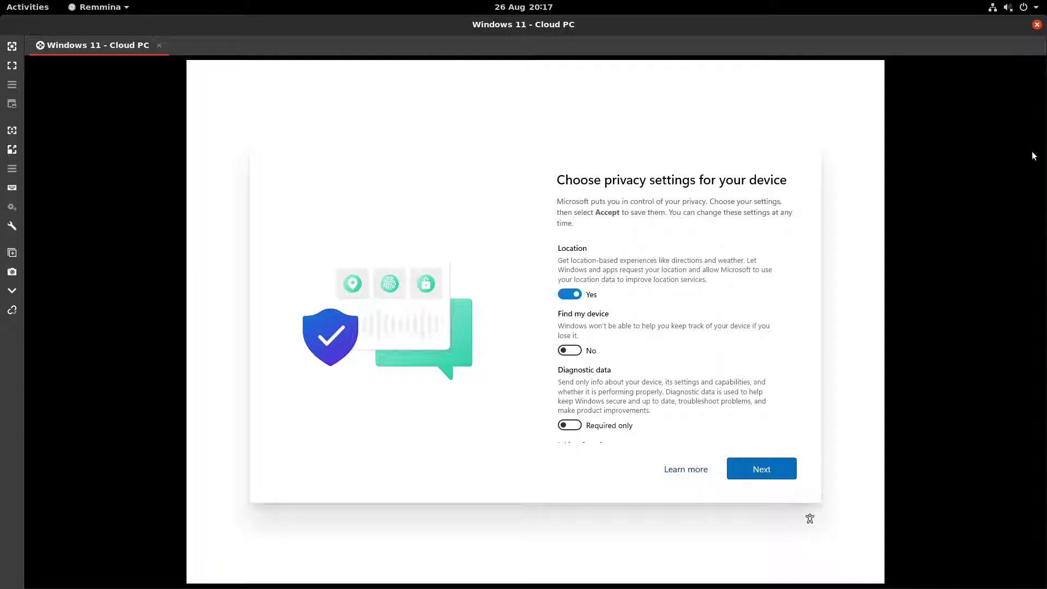
scroll(673, 368, "down", 5)
scroll(673, 368, "up", 5)
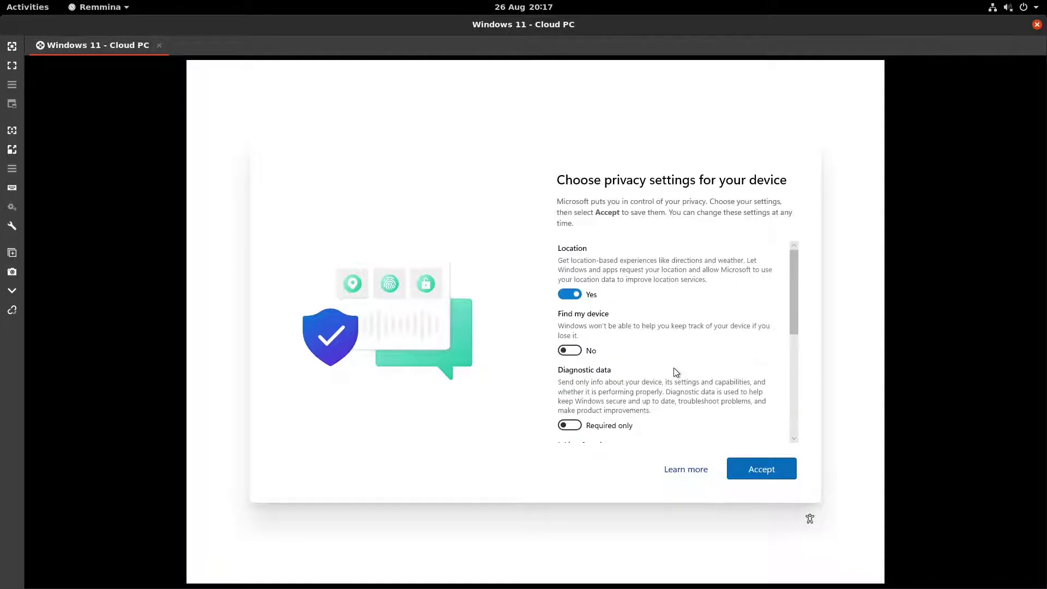
left_click(786, 471)
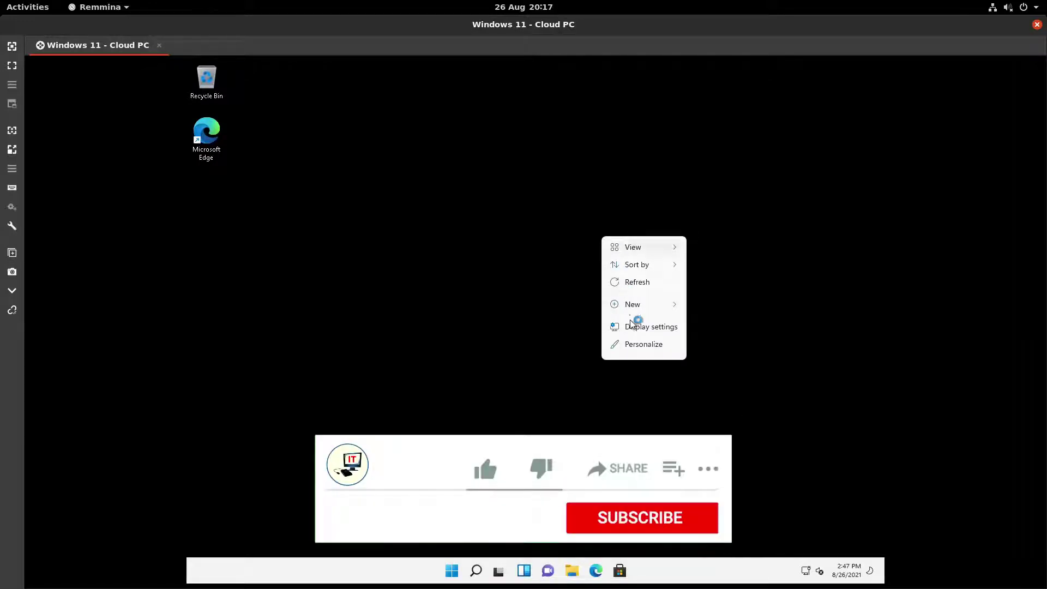
Apply the Flow theme on the remote desktop, then look over its Display settings and close them.
left_click(643, 344)
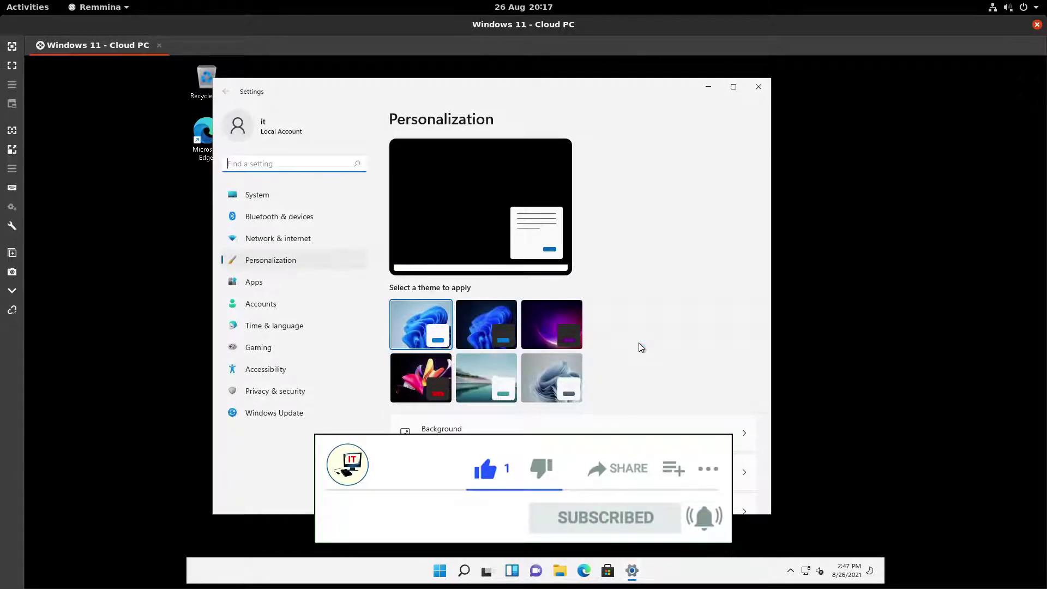
left_click(535, 374)
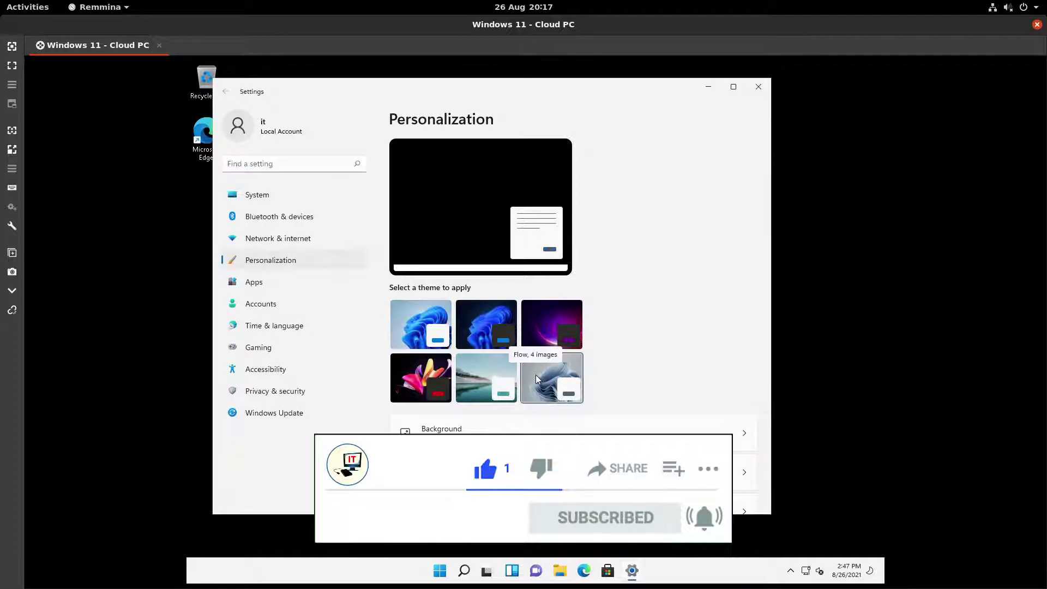
left_click(758, 87)
right_click(614, 225)
left_click(653, 323)
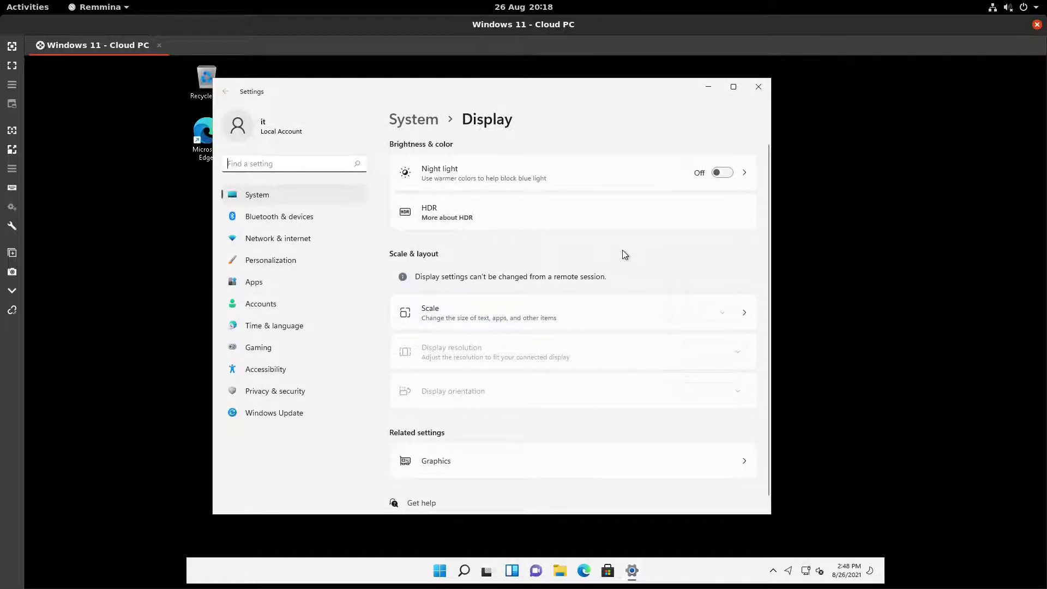
scroll(621, 399, "down", 1)
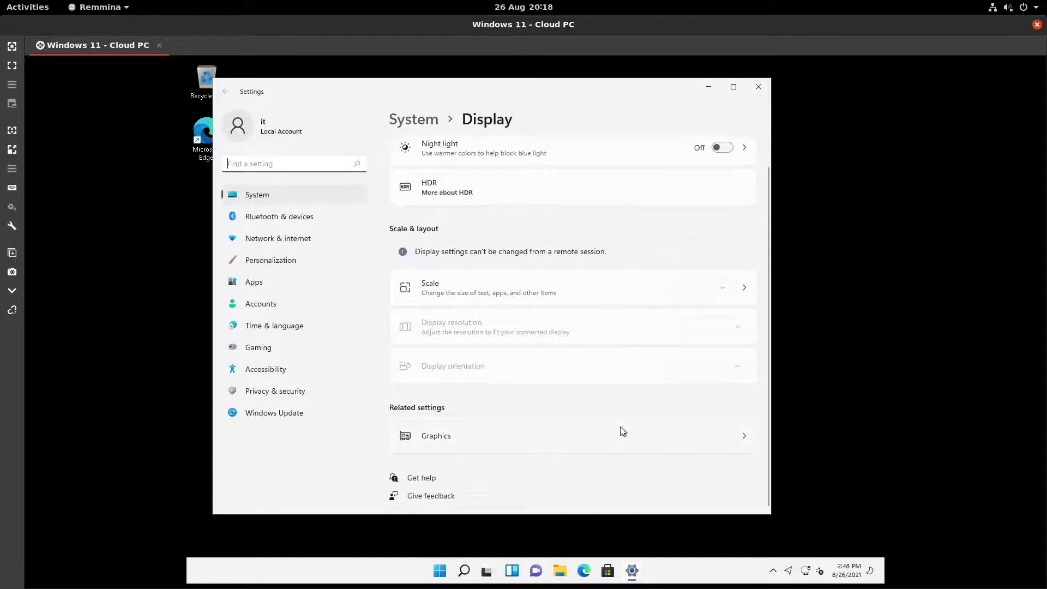
key("alt+F4")
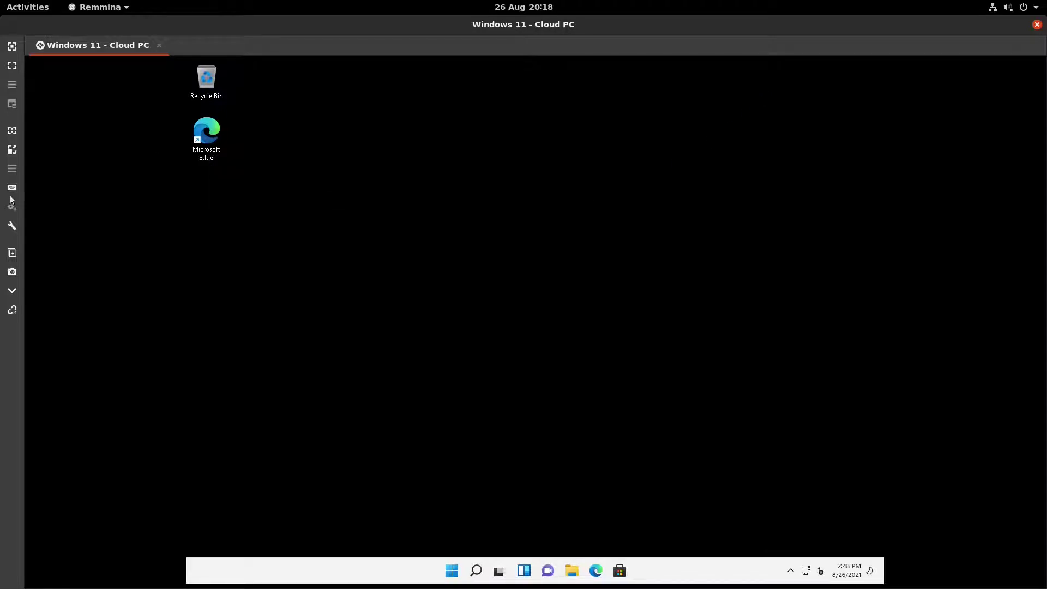
Disconnect, edit the connection to use the initial window size, reconnect, and toggle fullscreen.
left_click(13, 226)
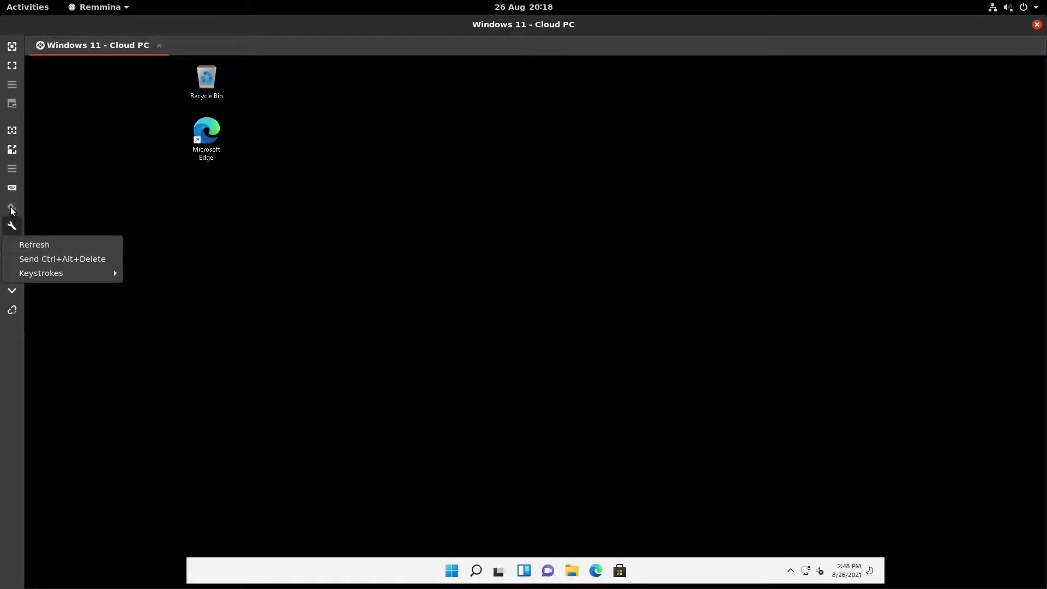
left_click(12, 226)
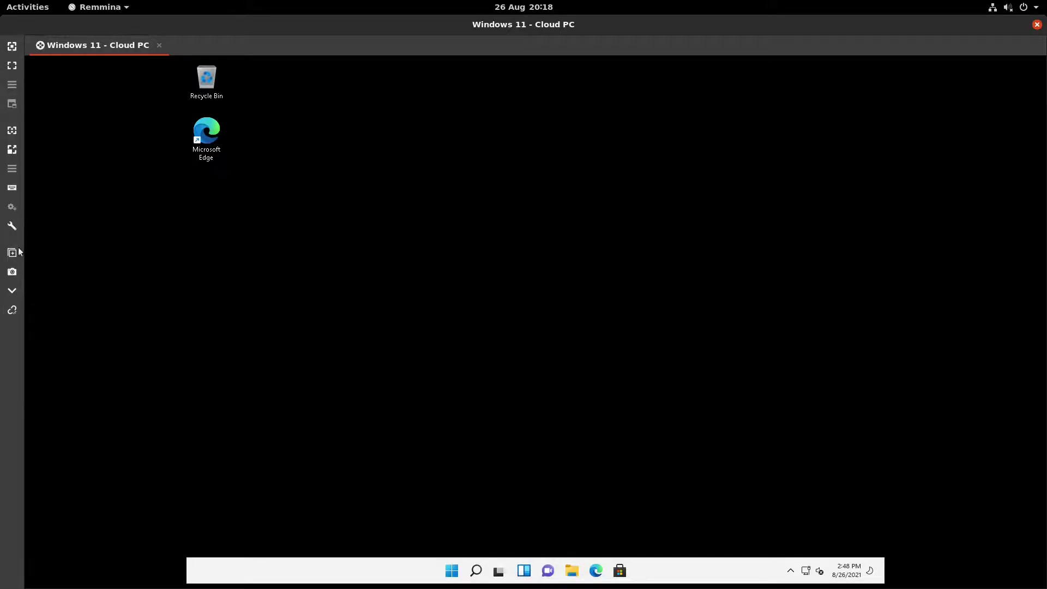
left_click(12, 310)
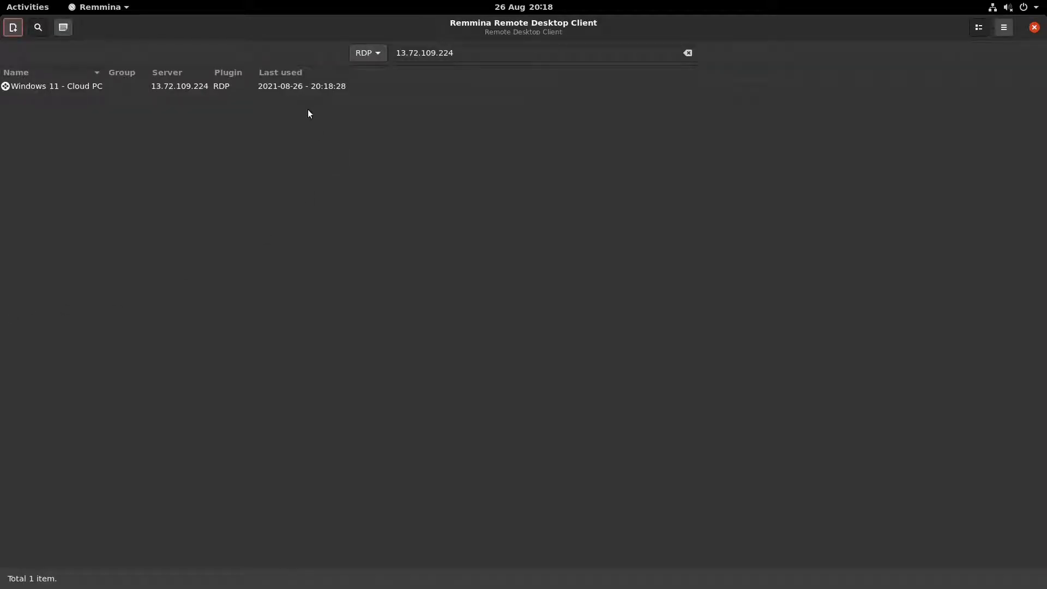
right_click(298, 89)
left_click(326, 123)
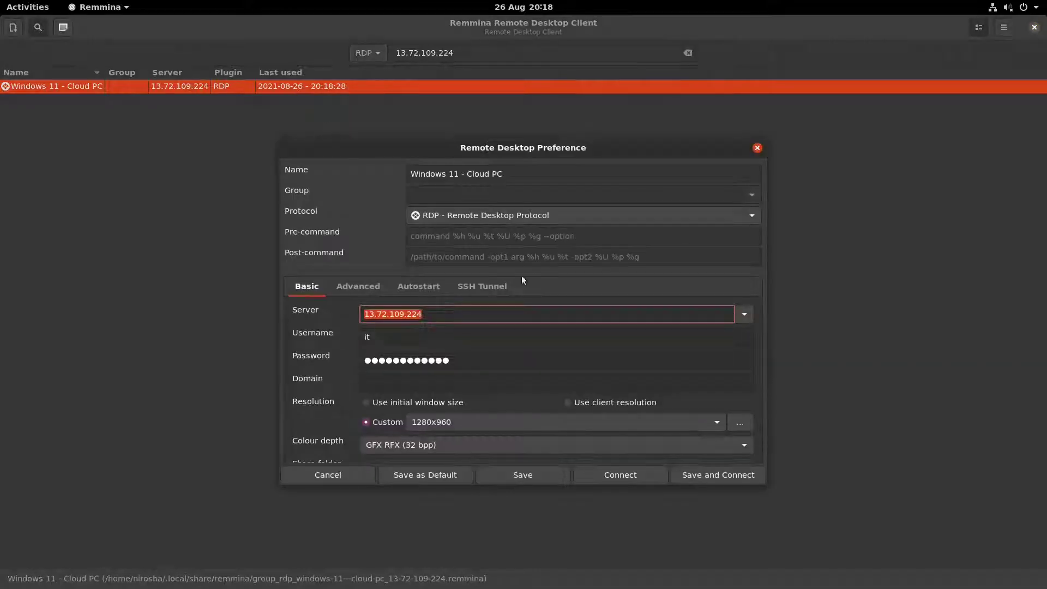
left_click(417, 404)
left_click(694, 474)
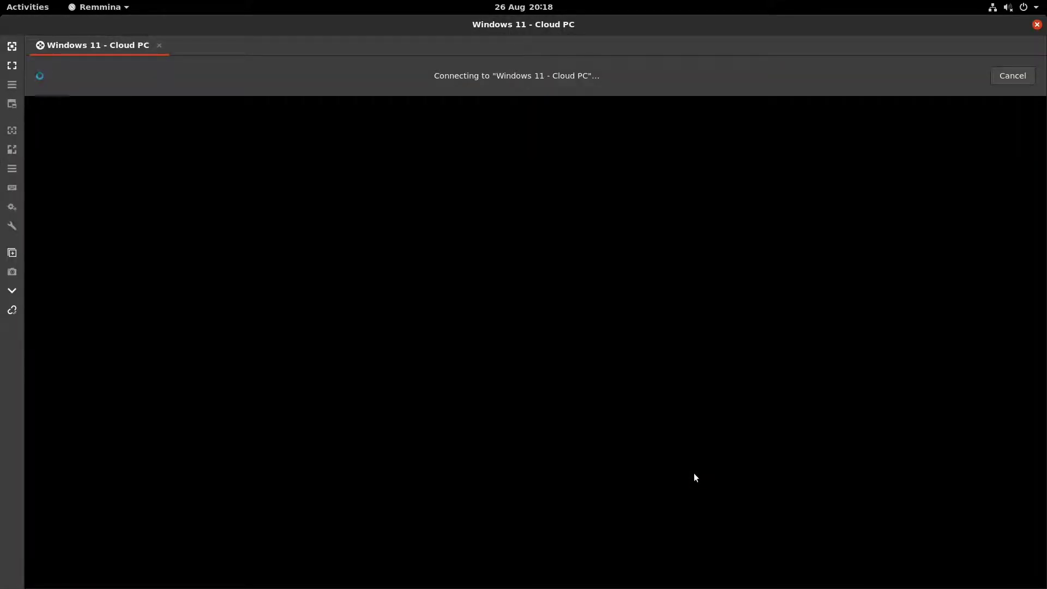
left_click(13, 48)
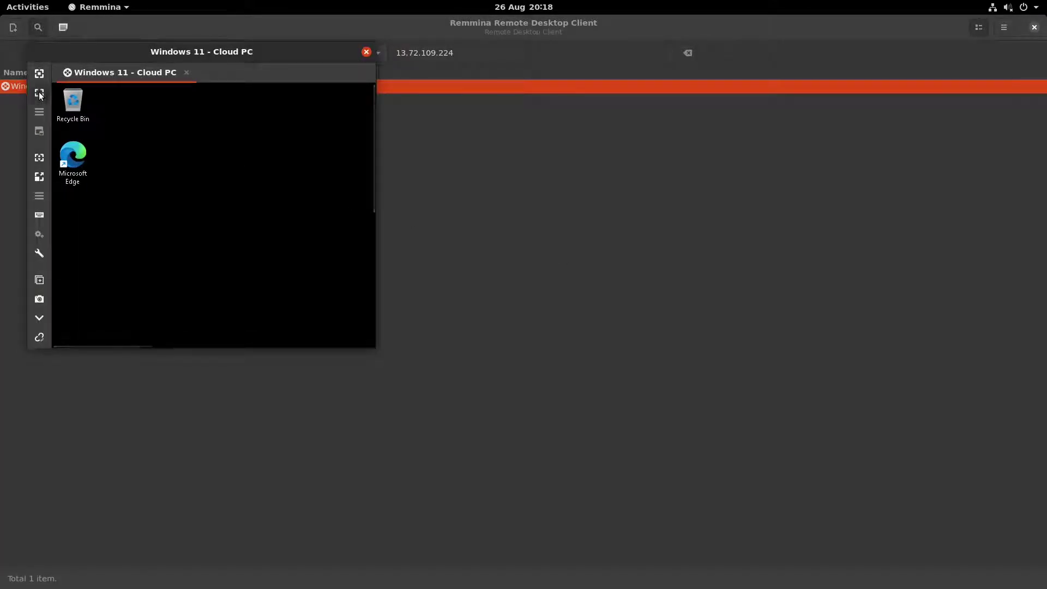
left_click(39, 93)
Look over the remote PC's Personalization and Background settings, then close Settings.
right_click(693, 206)
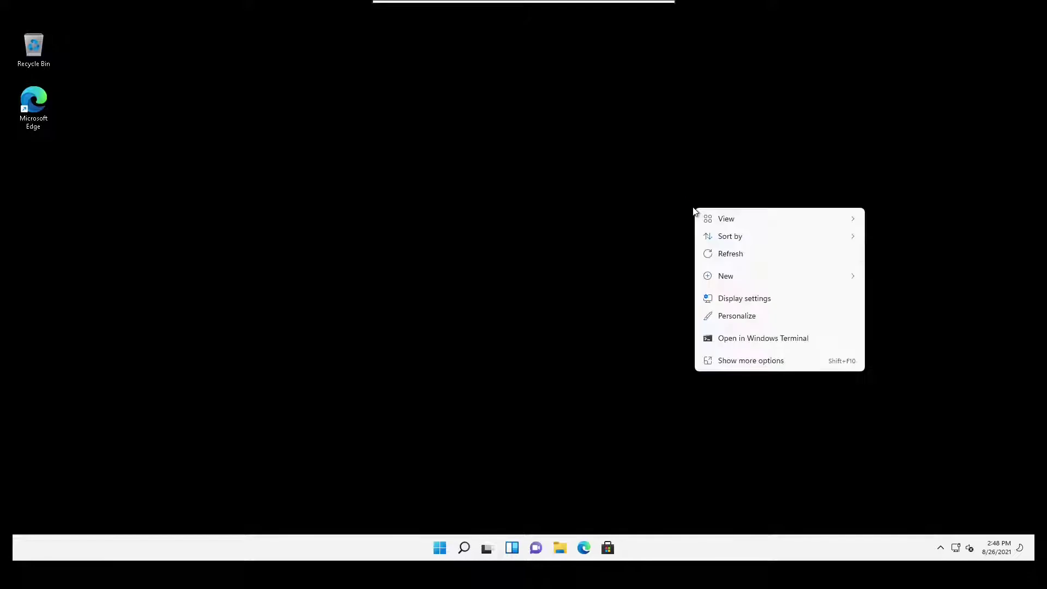
left_click(770, 316)
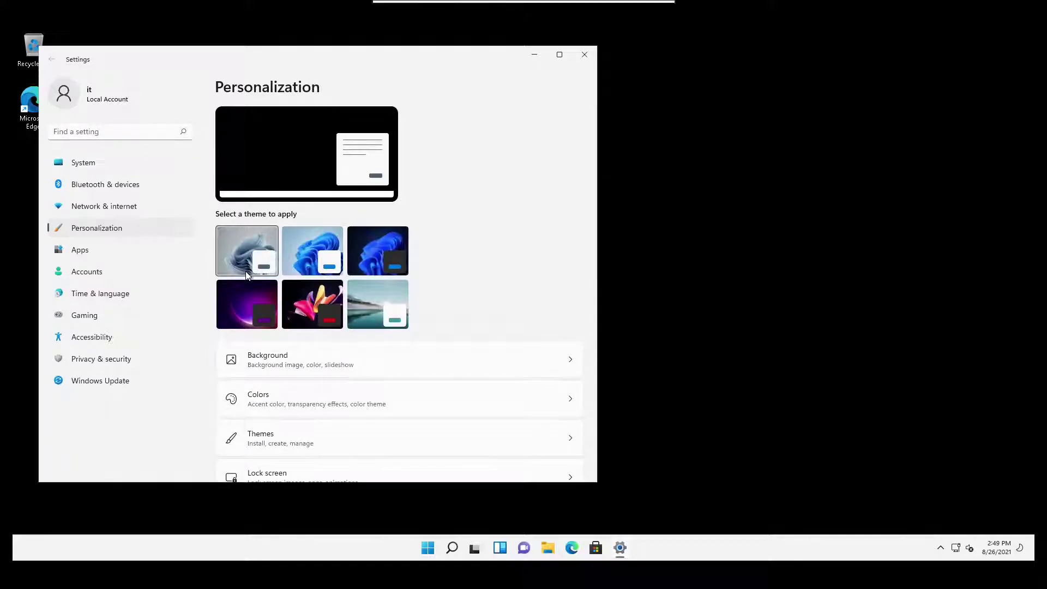
left_click(329, 362)
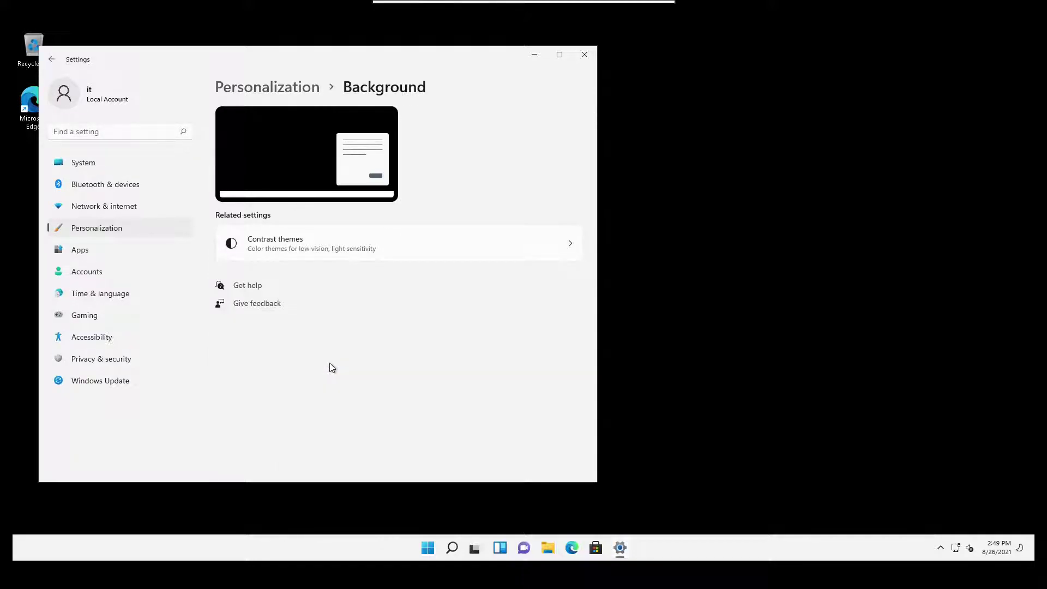
left_click(52, 59)
left_click(583, 53)
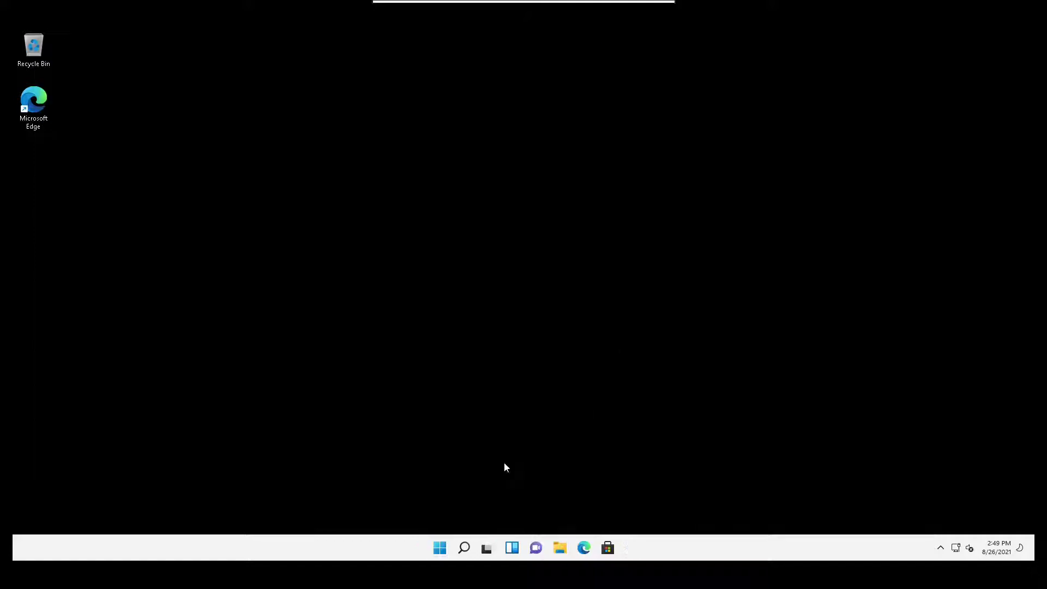
Browse the remote Start menu's All apps list.
left_click(444, 547)
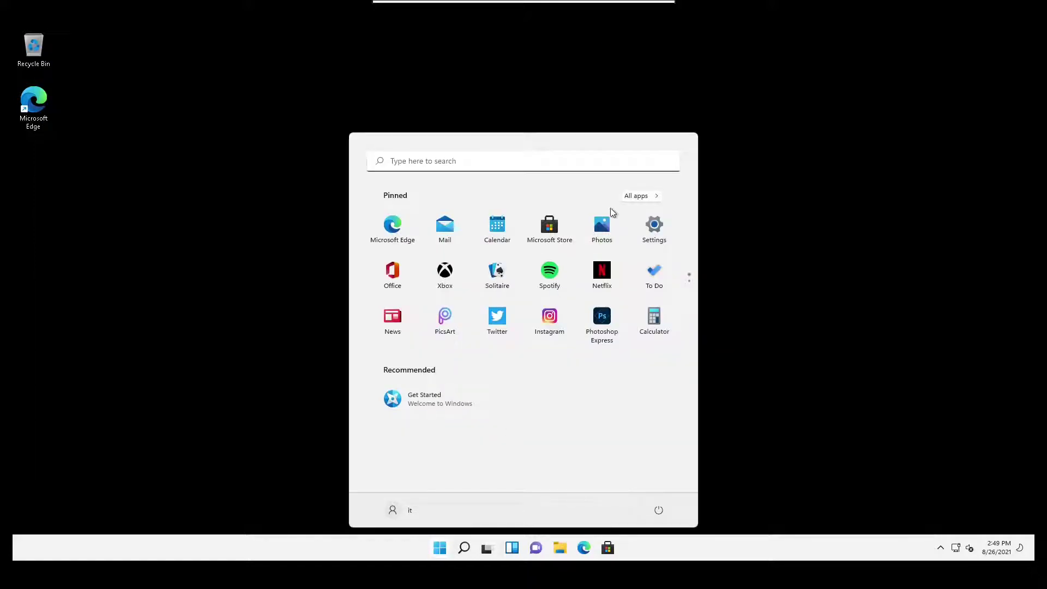
left_click(655, 198)
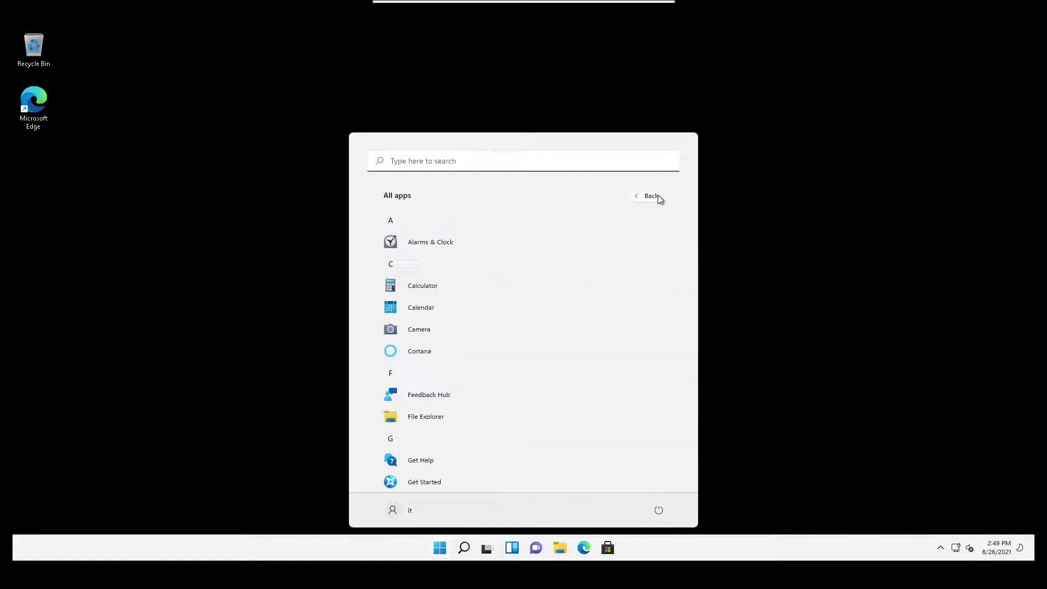
scroll(568, 382, "down", 5)
scroll(558, 404, "down", 5)
Check This PC, the Temporary Storage (D:) drive and Downloads in File Explorer, then close it.
key("super+e")
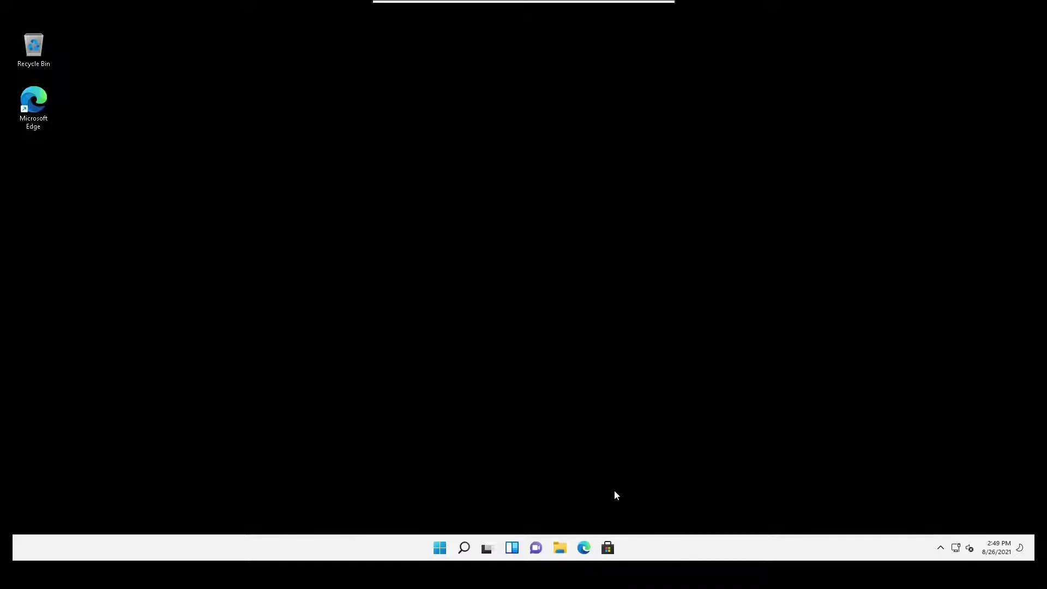
left_click(271, 352)
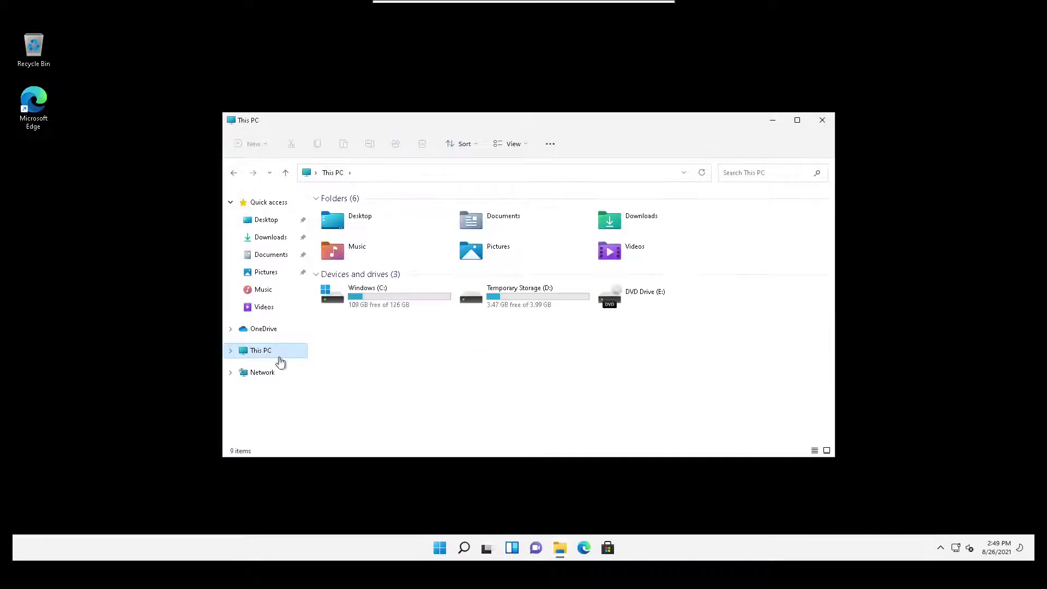
left_click(537, 303)
left_click(281, 238)
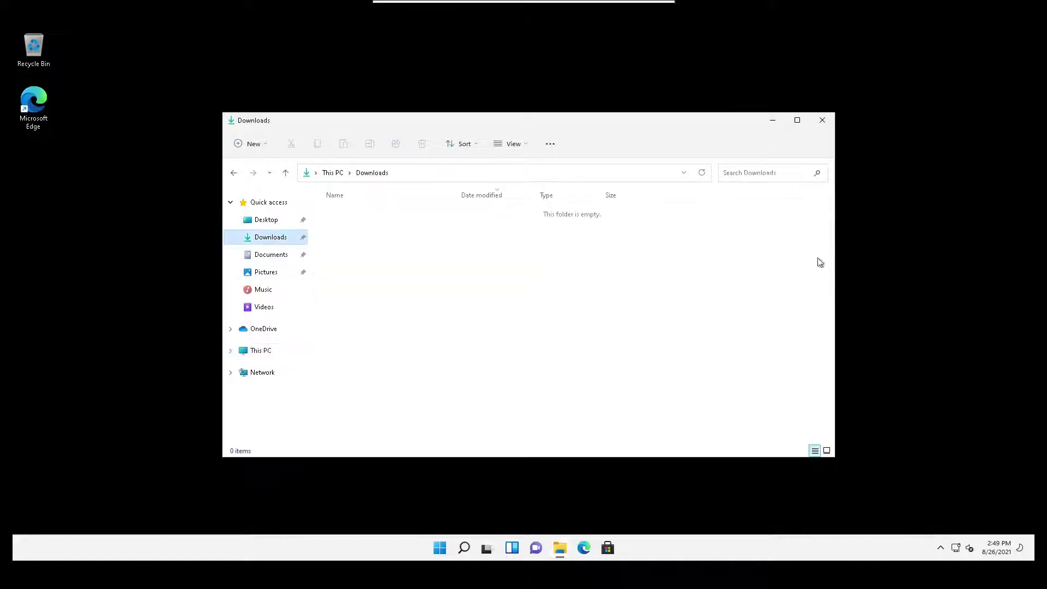
left_click(822, 121)
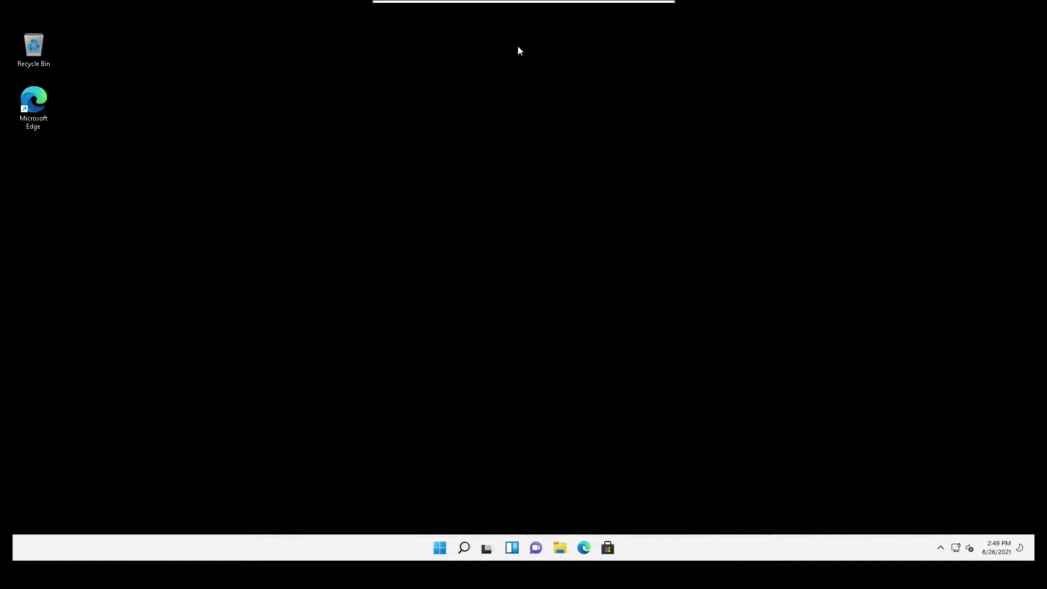
mouse_move(520, 3)
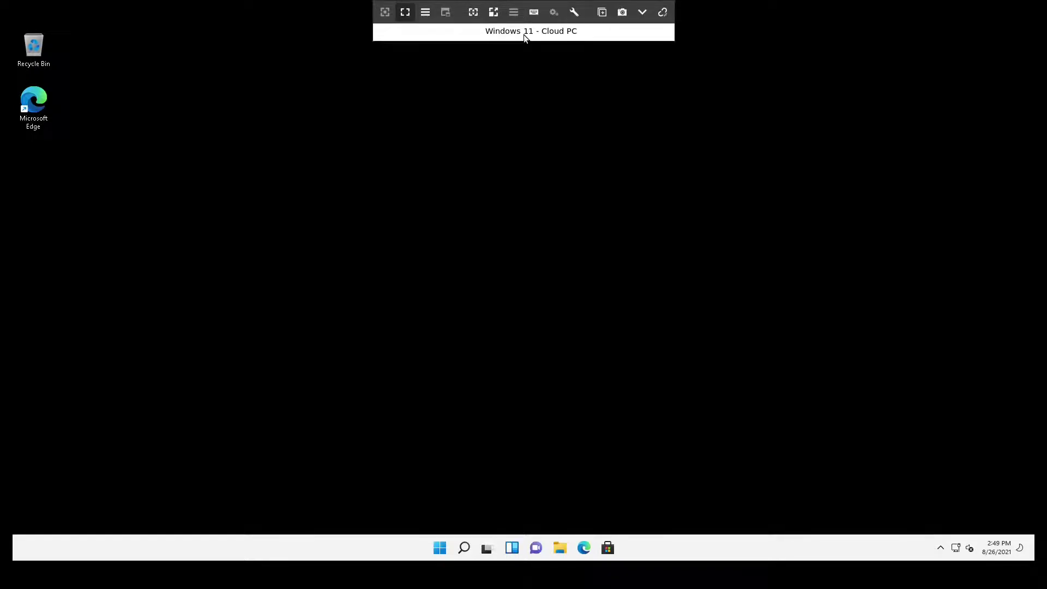
Leave fullscreen and switch back to the Azure portal in the browser.
left_click(405, 12)
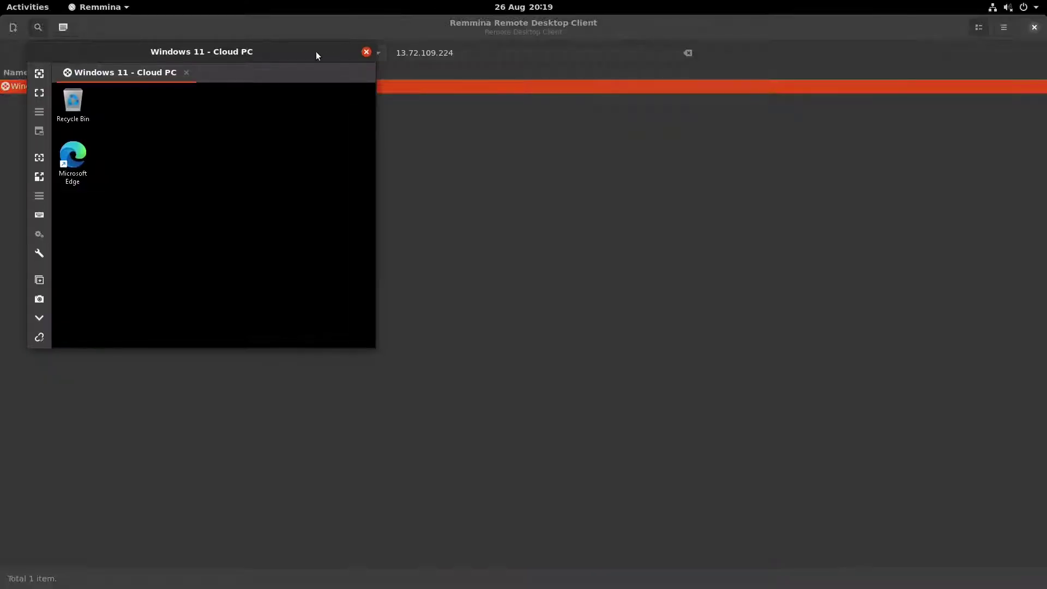
key("alt+Tab")
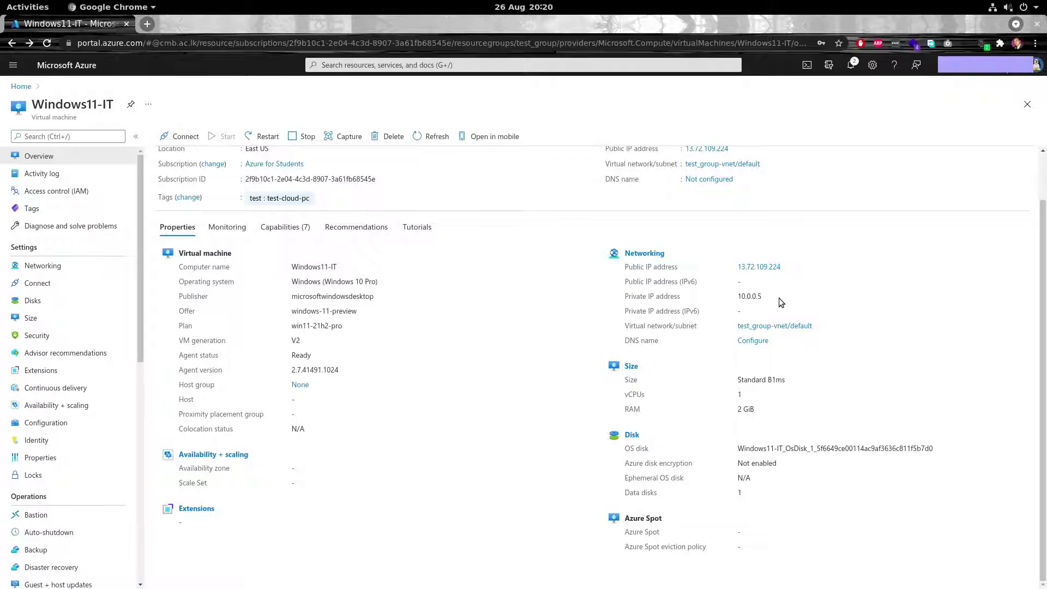
scroll(779, 298, "up", 2)
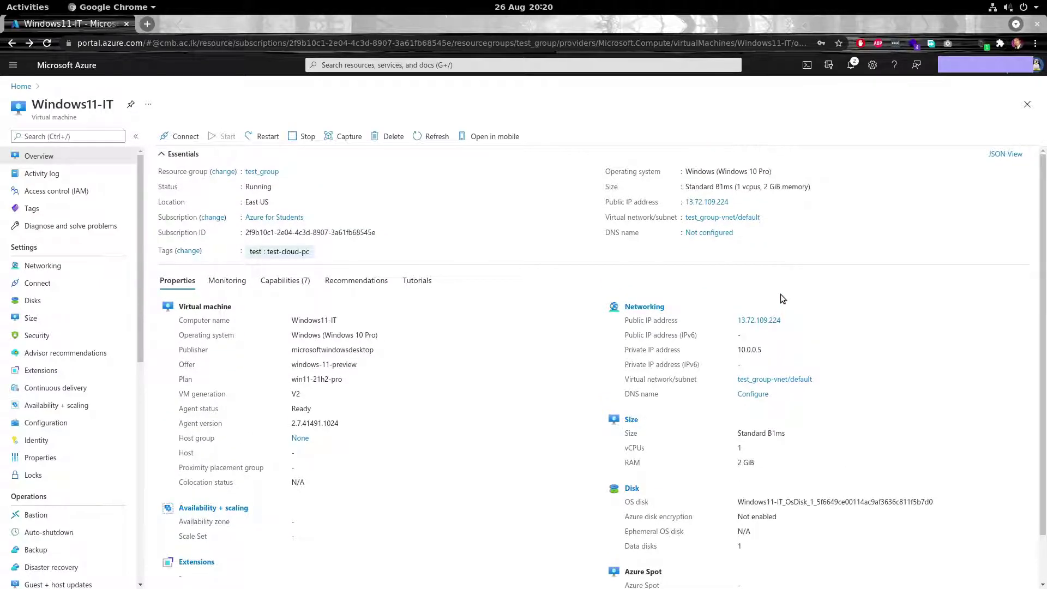
Open the Azure app's Google Play page from the Open in mobile option, then close it.
left_click(503, 142)
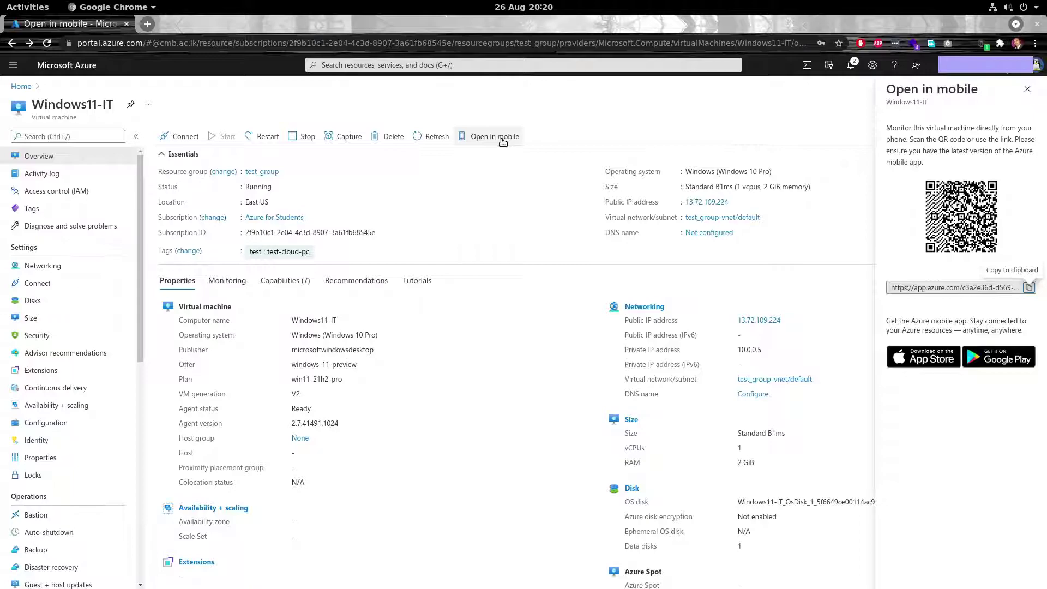
left_click(987, 361)
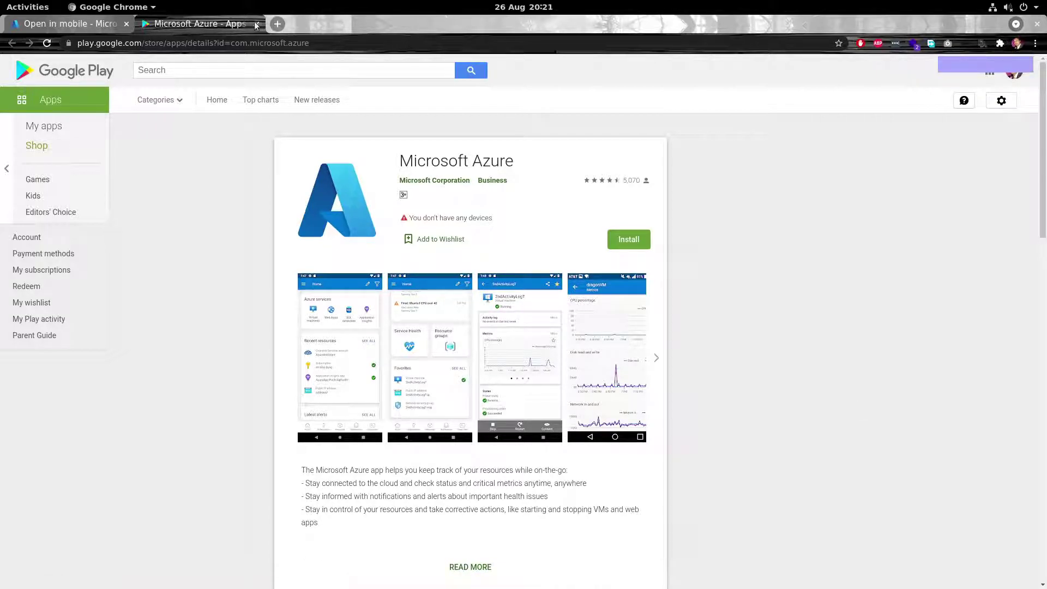
key("ctrl+w")
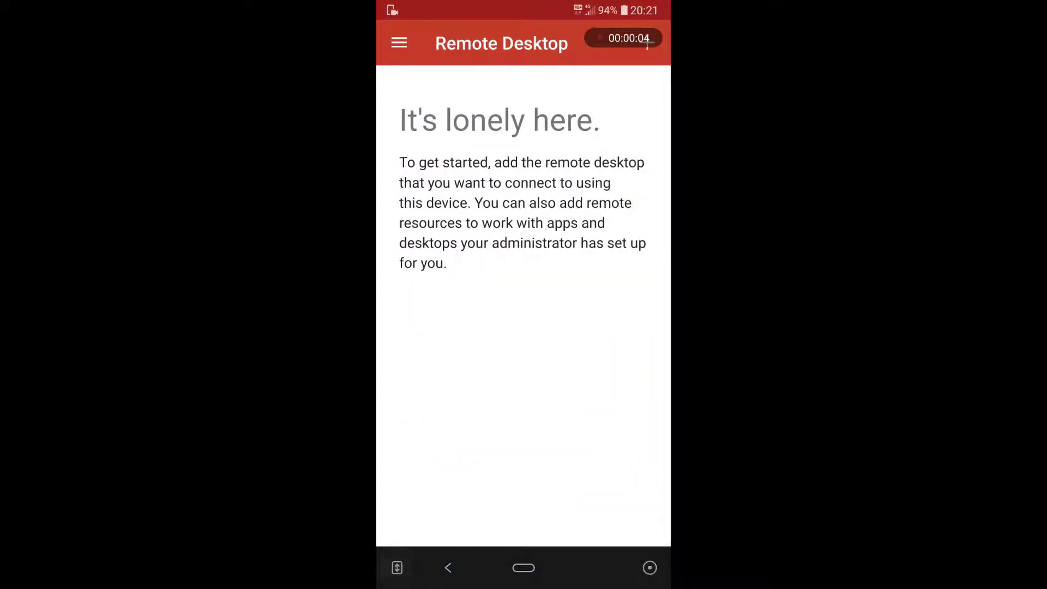
Start a new desktop connection with PC name 13.72.109.224.
left_click(647, 44)
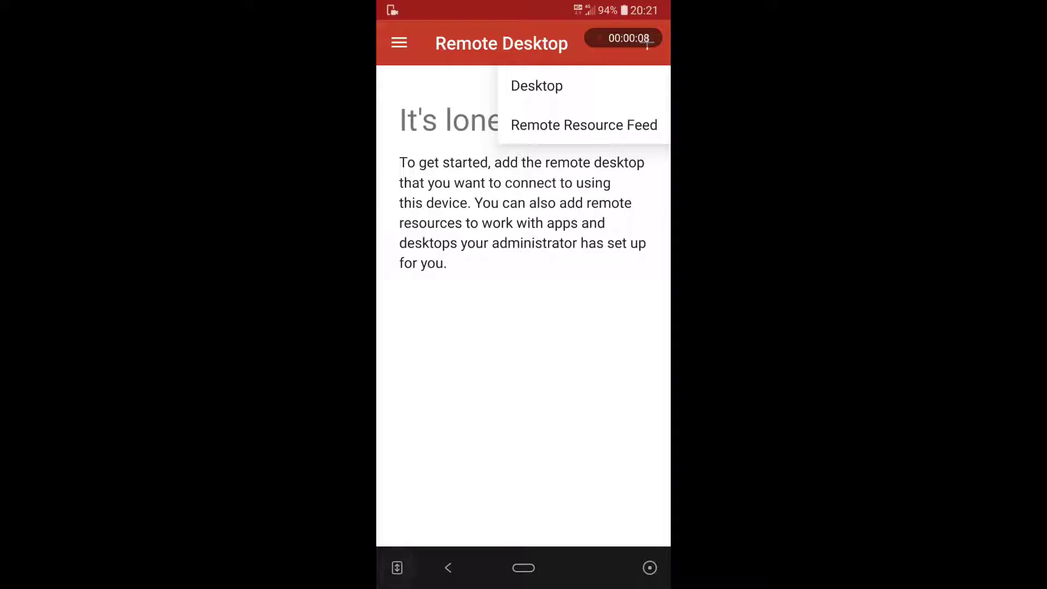
left_click(536, 86)
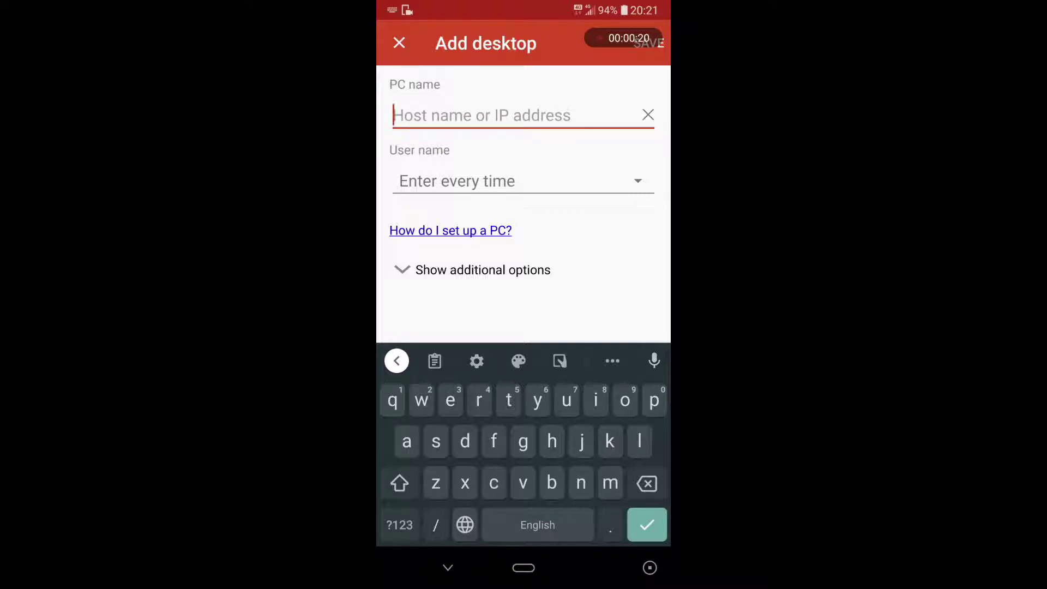
left_click(400, 524)
type("13")
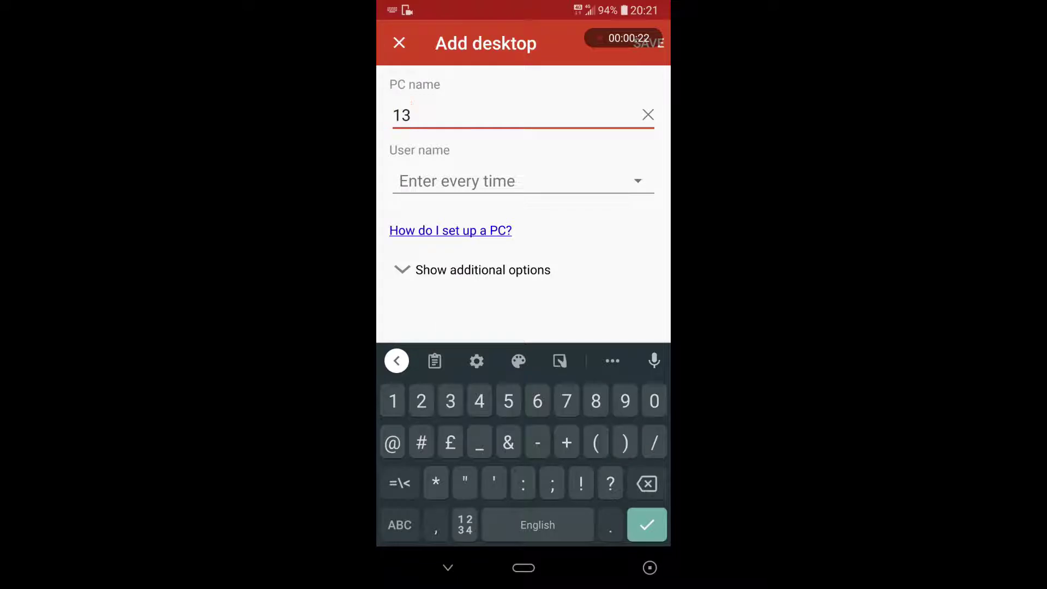
type(".72.109.")
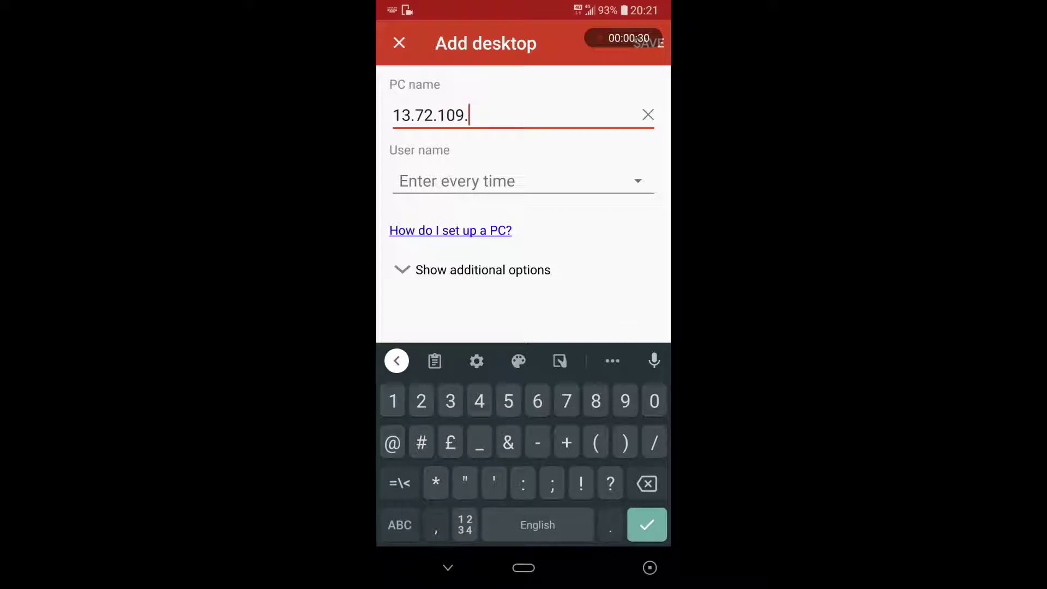
type("224")
Add the VM's user account with its username and password, and select it.
left_click(523, 181)
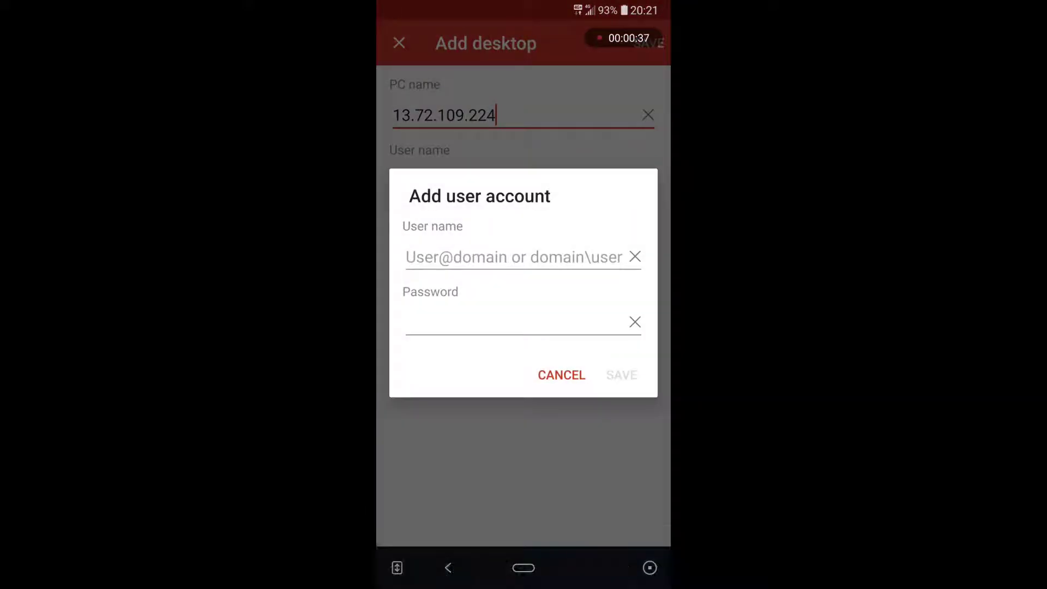
type("it")
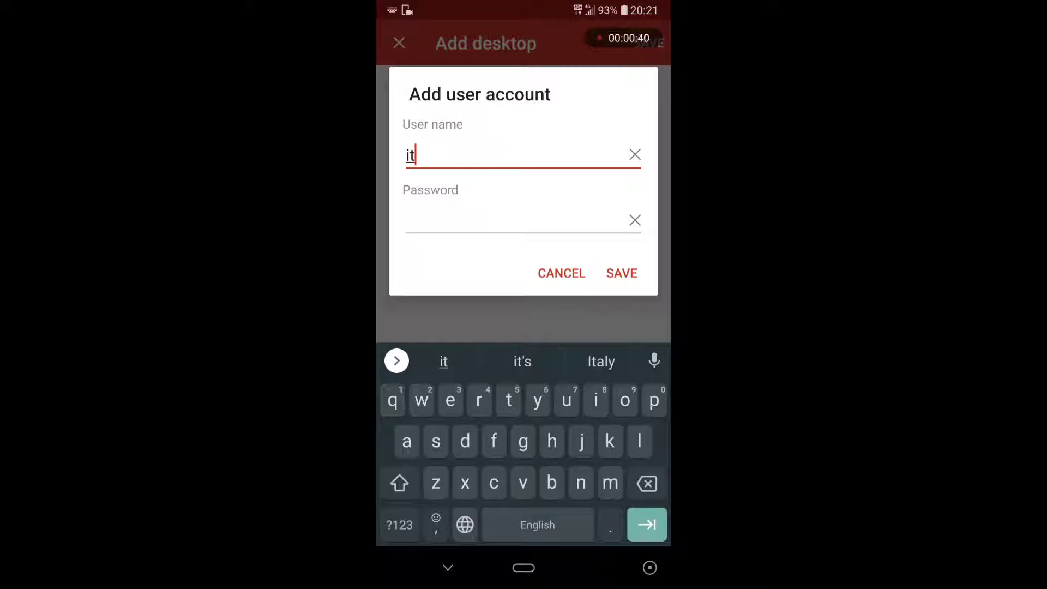
key("Tab")
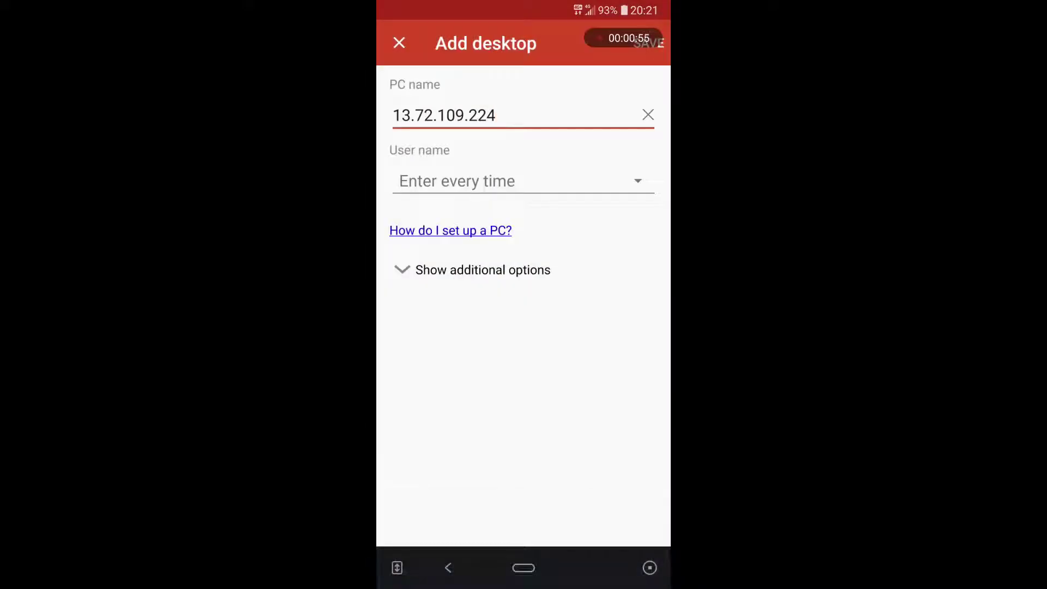
left_click(637, 181)
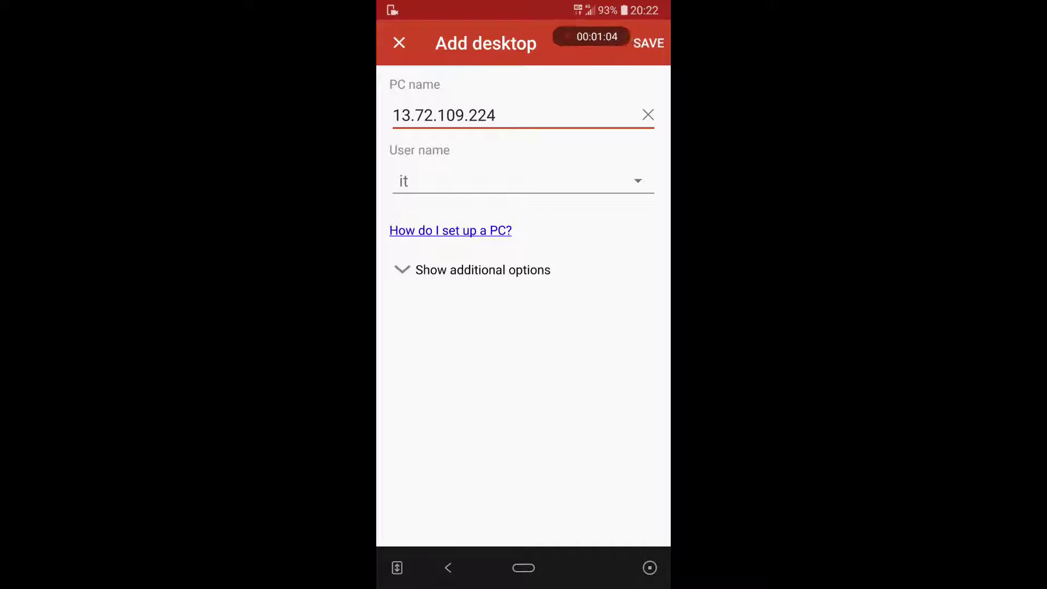
Save the 13.72.109.224 connection, connect, and open and close the remote Start menu.
left_click(648, 43)
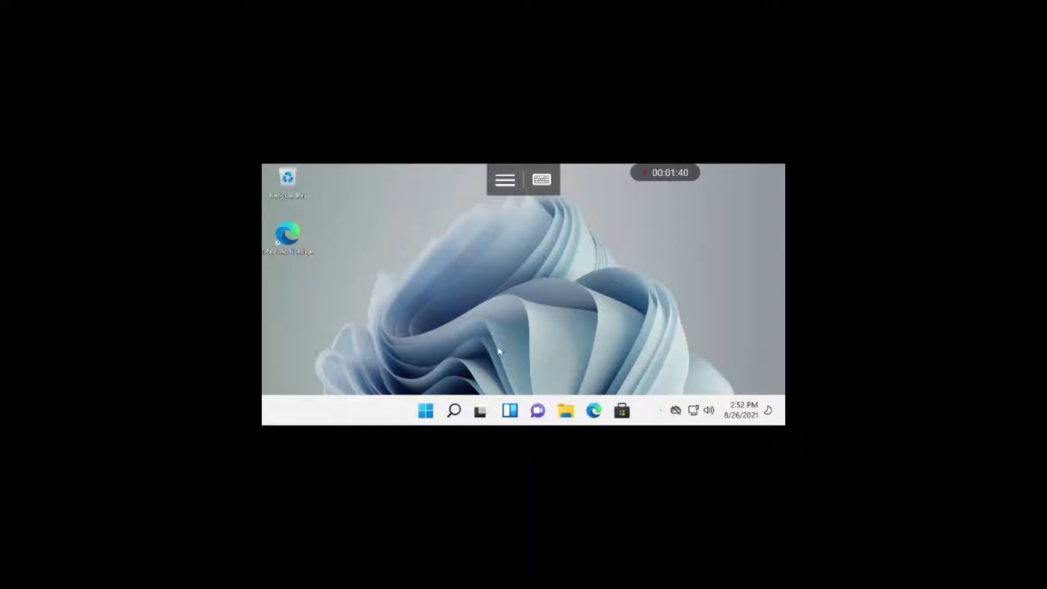
left_click(427, 414)
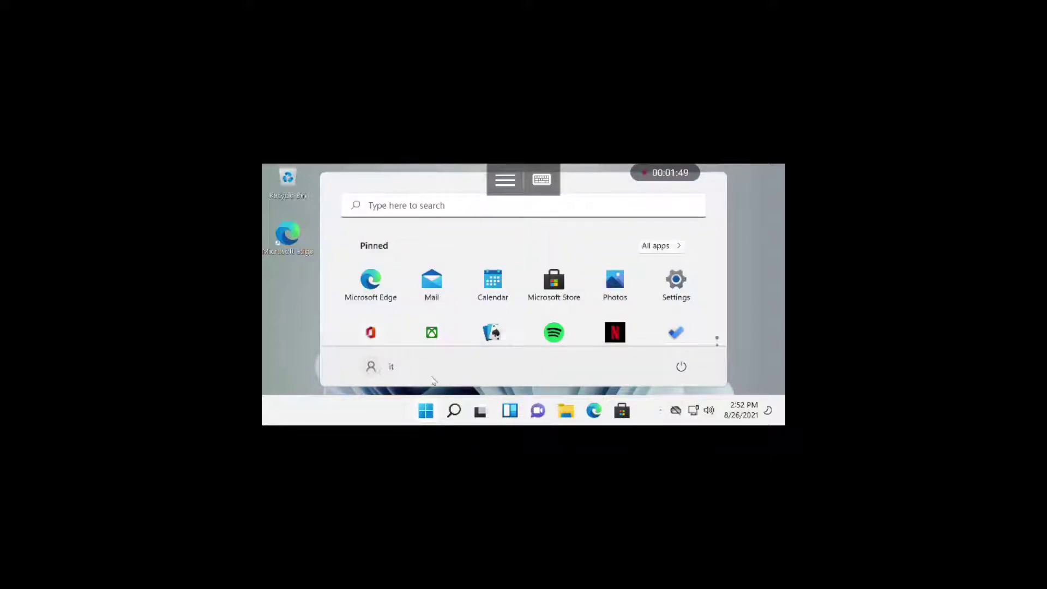
left_click(427, 414)
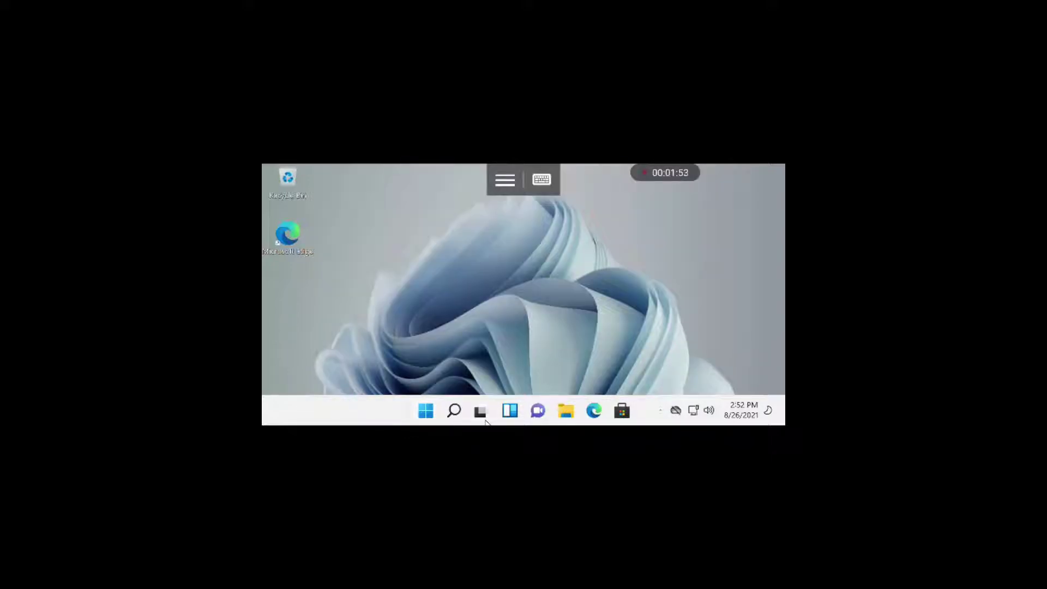
Open File Explorer on the remote Windows 11 PC, then close it.
left_click(562, 411)
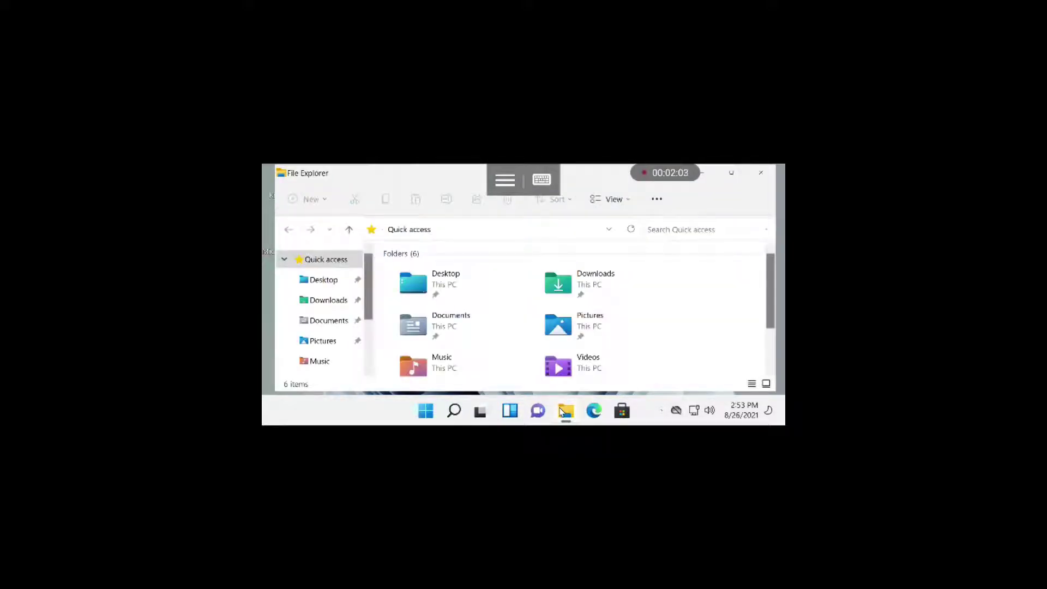
left_click(505, 180)
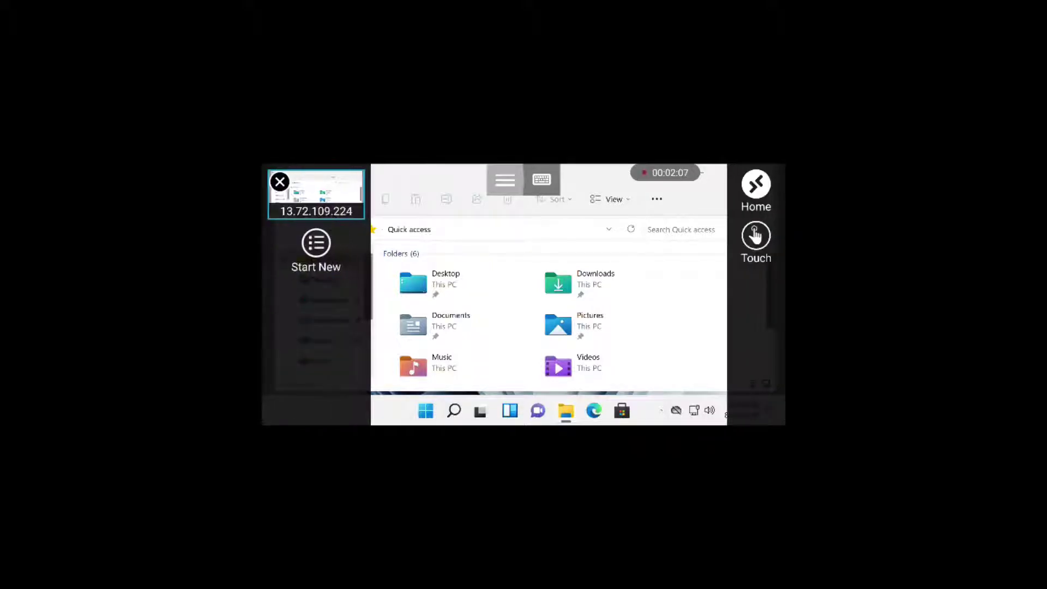
scroll(573, 316, "down", 3)
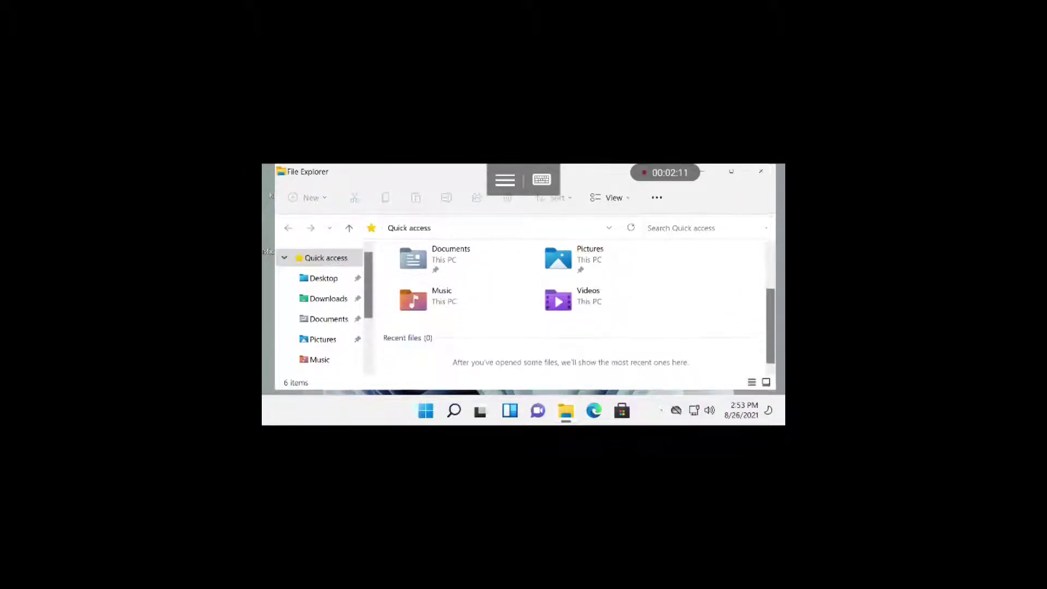
key("alt+F4")
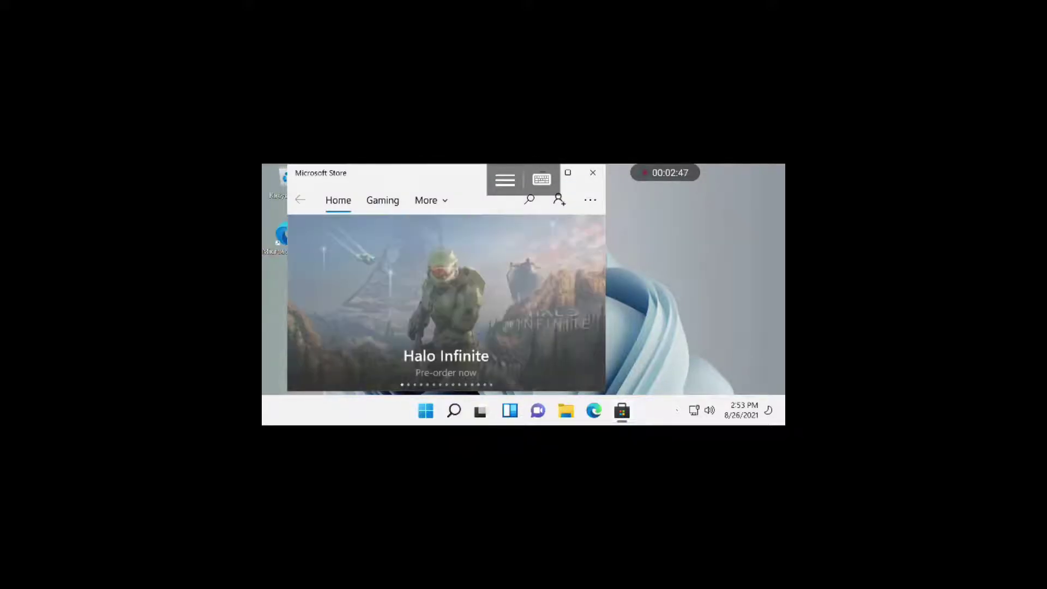
Scroll through the Microsoft Store Home page, then close the Store.
scroll(446, 304, "down", 1)
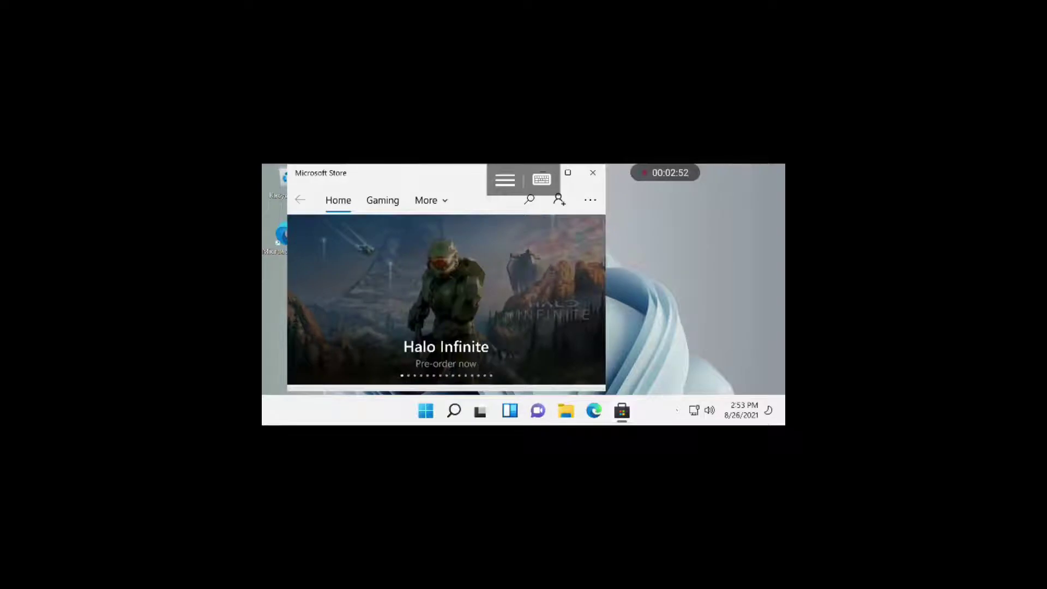
scroll(446, 303, "down", 5)
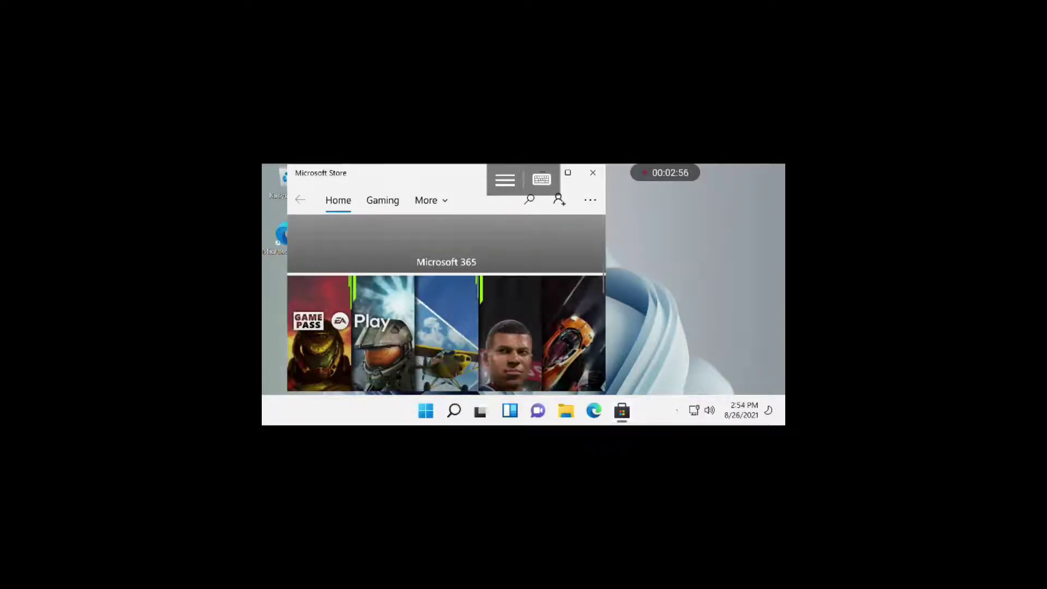
scroll(603, 328, "down", 8)
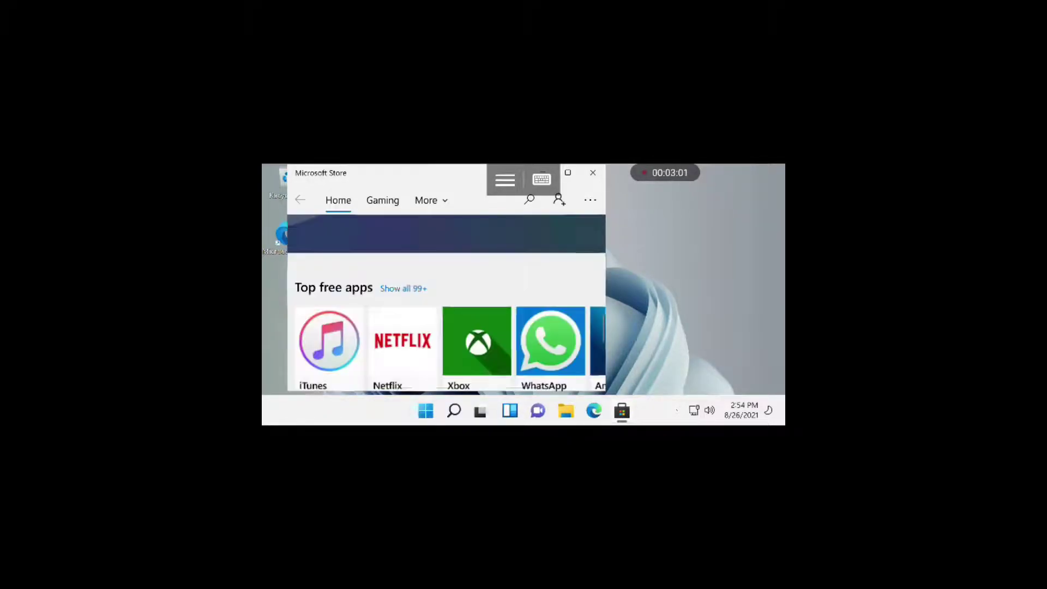
scroll(451, 303, "down", 3)
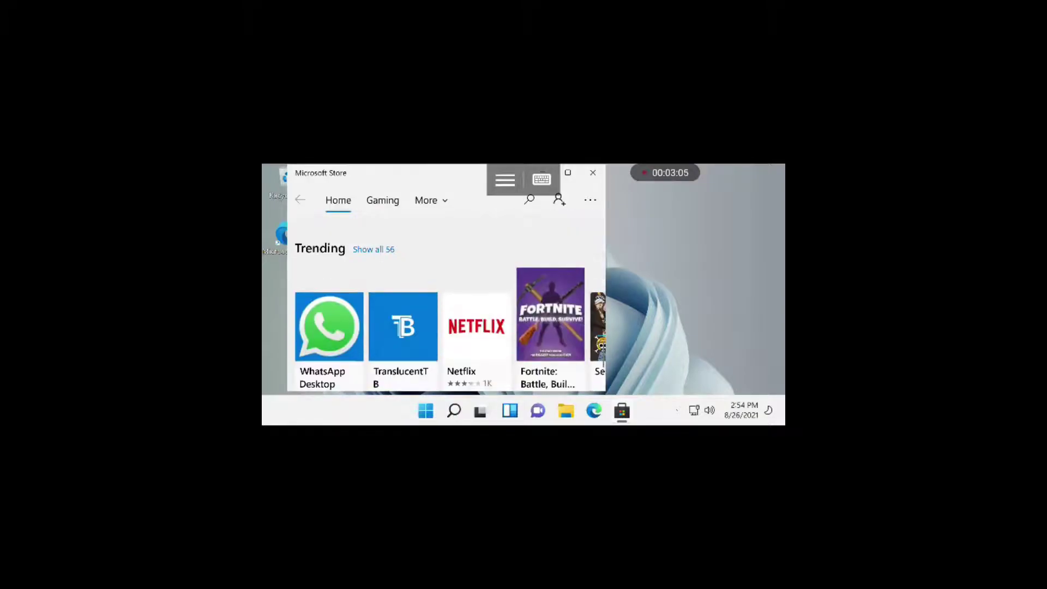
scroll(603, 360, "down", 2)
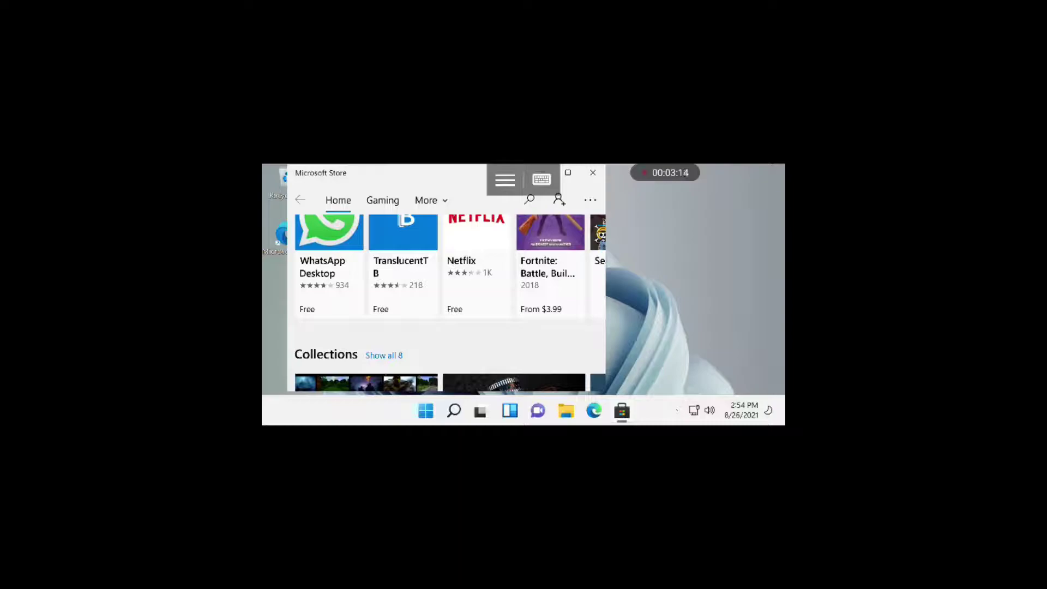
scroll(451, 303, "down", 2)
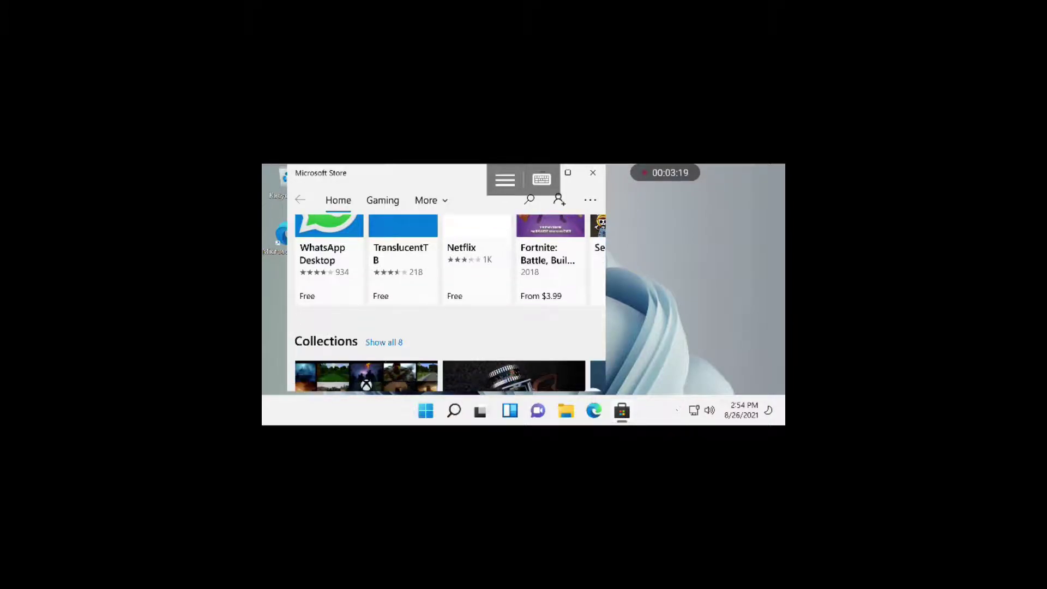
key("alt+F4")
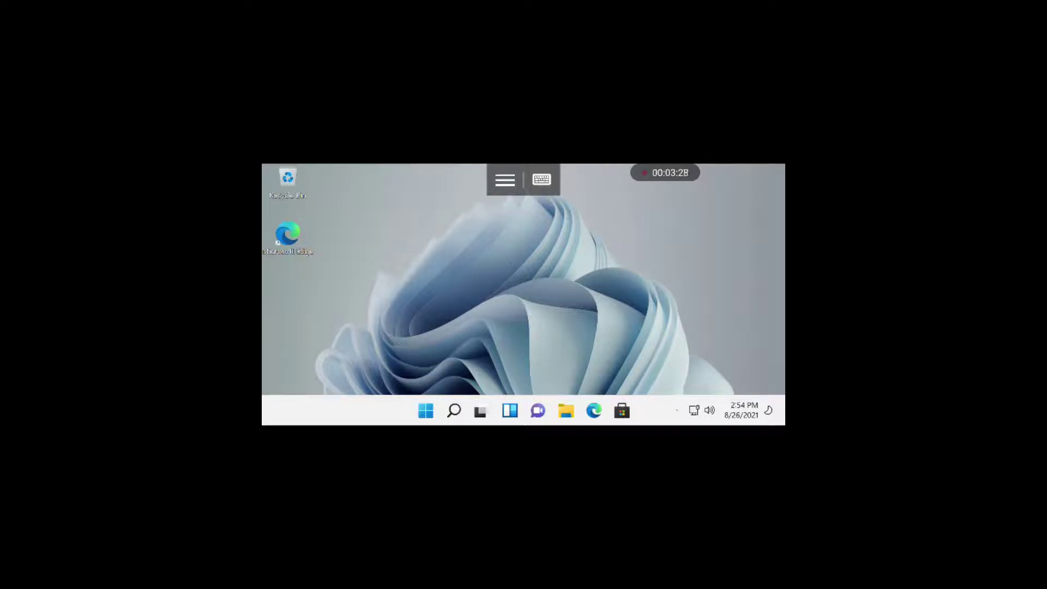
Open account settings from the Start menu user icon, review the System page, then close Settings.
key("super")
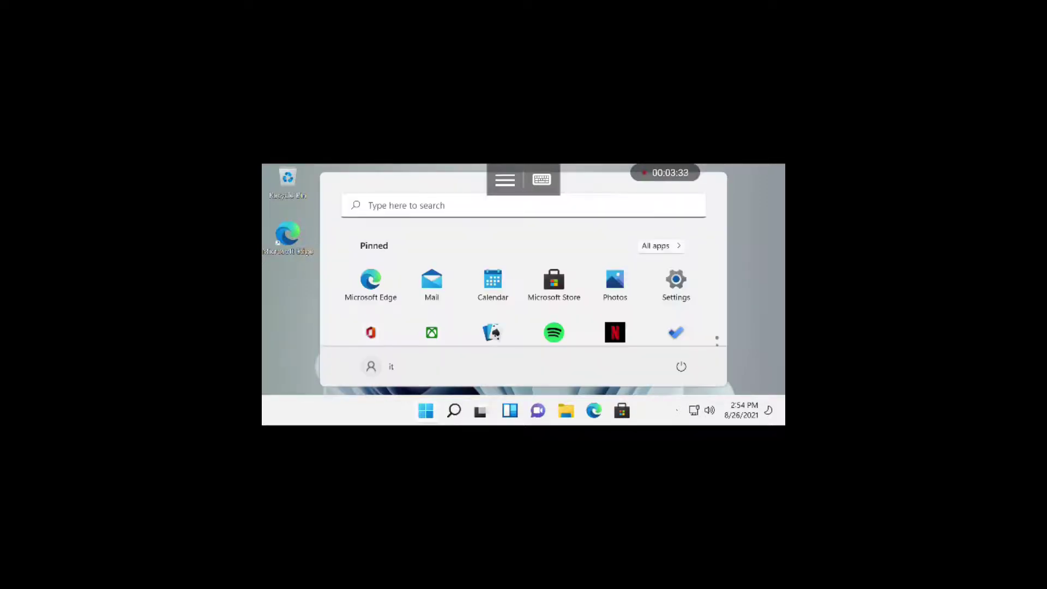
left_click(371, 366)
left_click(376, 285)
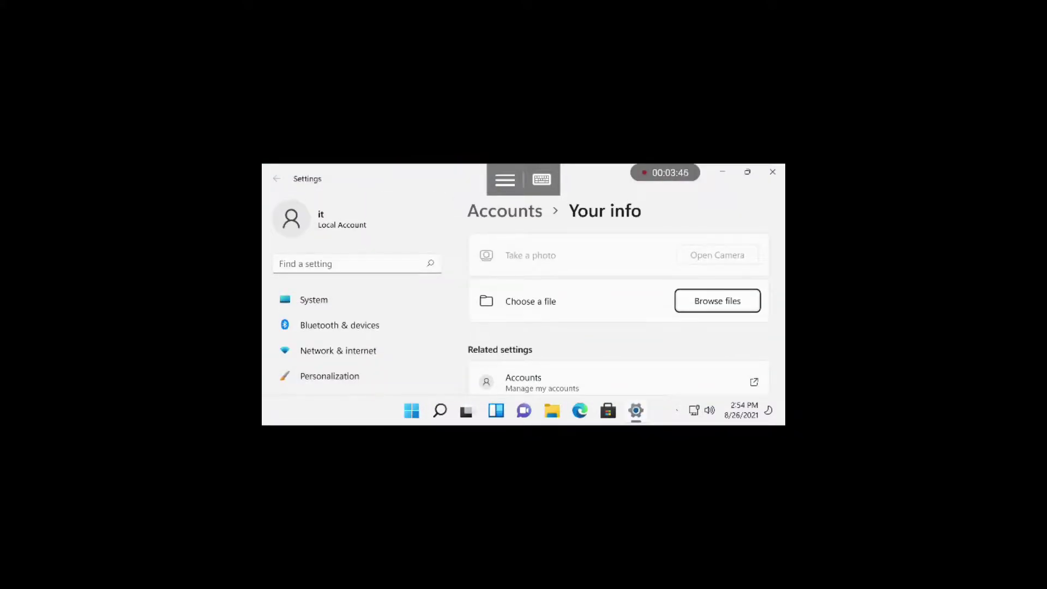
scroll(619, 311, "down", 3)
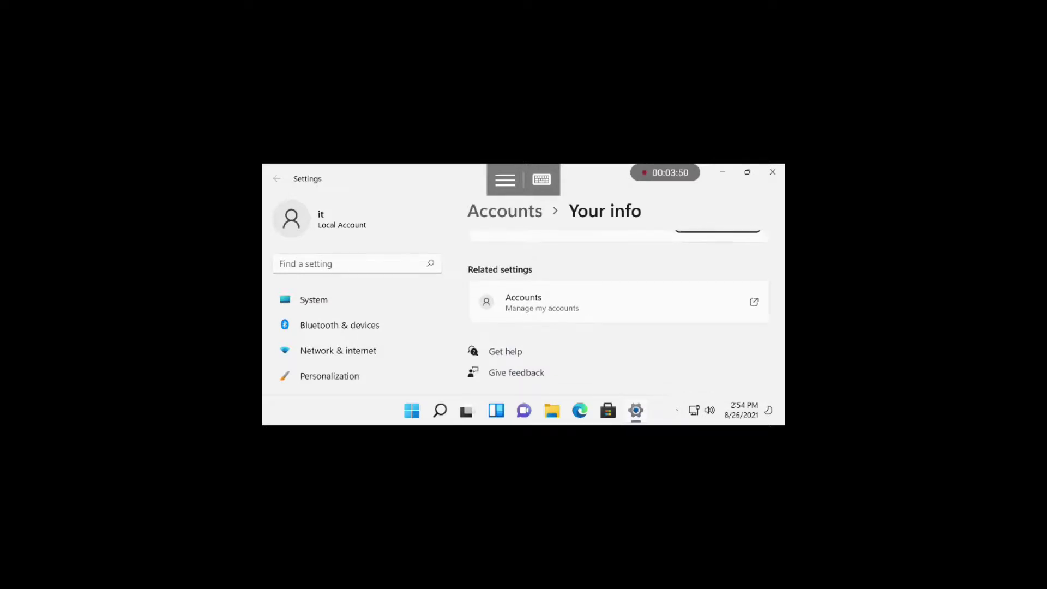
left_click(314, 299)
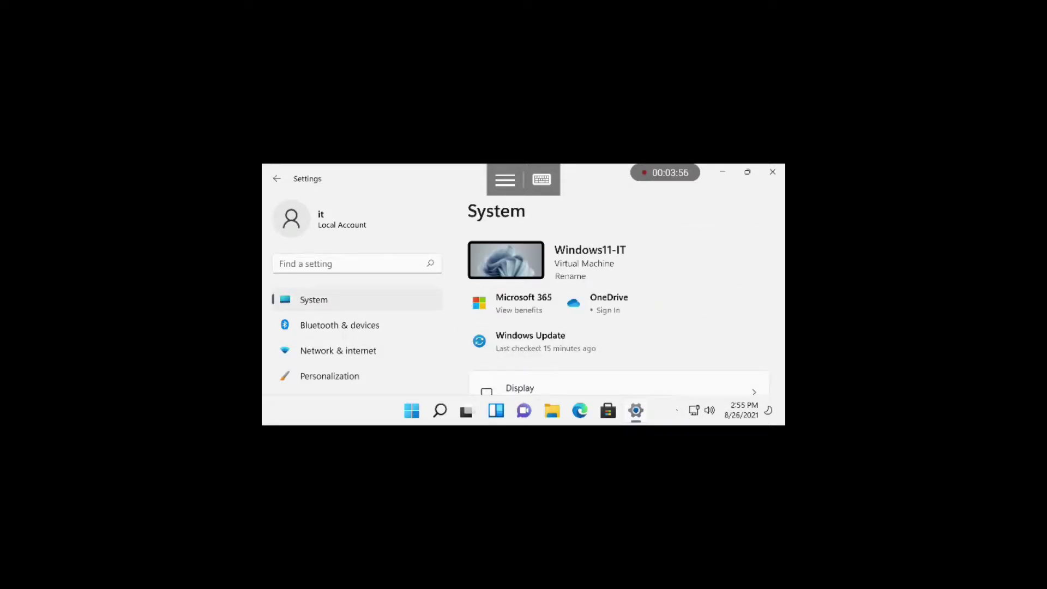
scroll(625, 314, "down", 10)
scroll(619, 311, "down", 4)
scroll(619, 305, "up", 8)
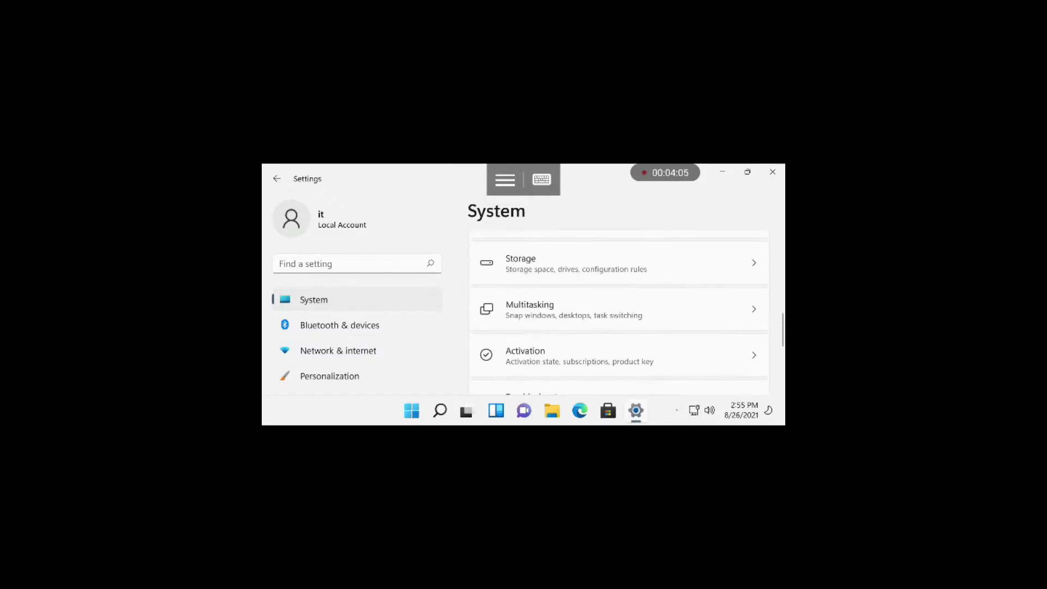
key("alt+F4")
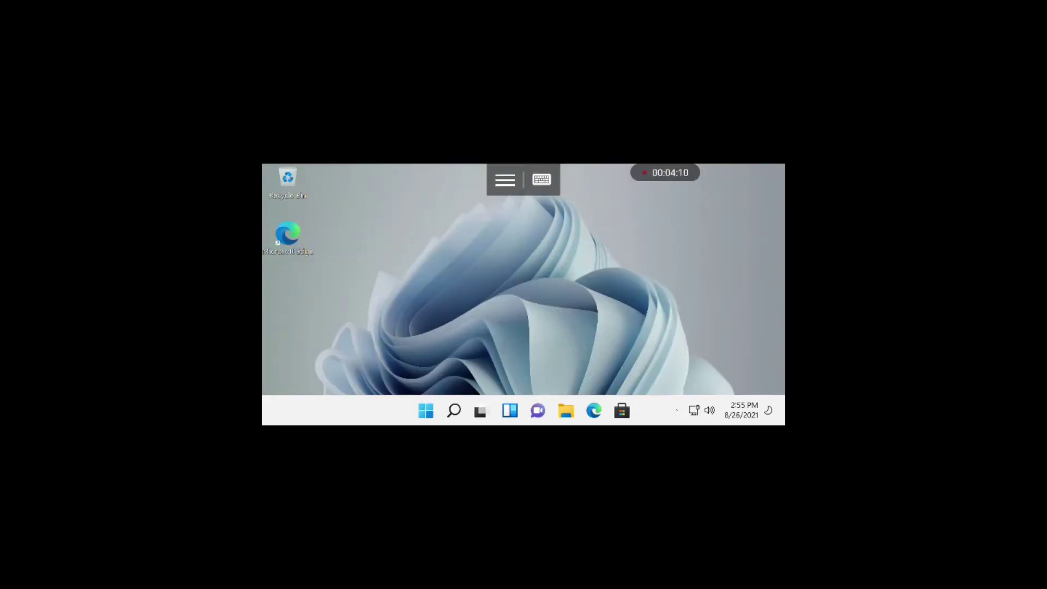